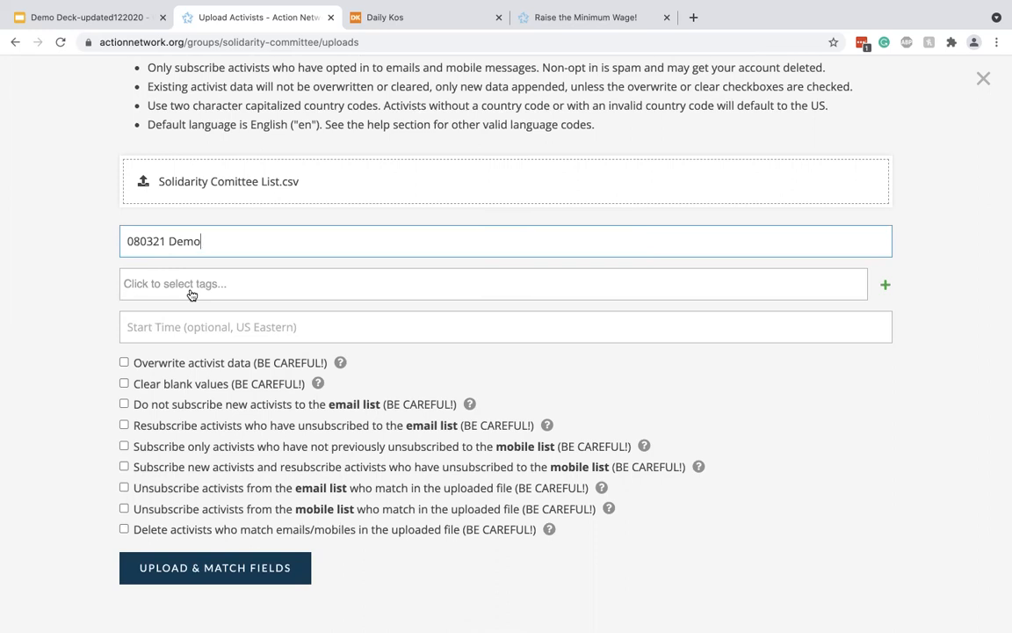
Step: Assign an existing tag to the 080321 Demo upload and proceed to matching its fields
left_click(191, 294)
left_click(211, 361)
scroll(220, 347, "down", 2)
left_click(199, 478)
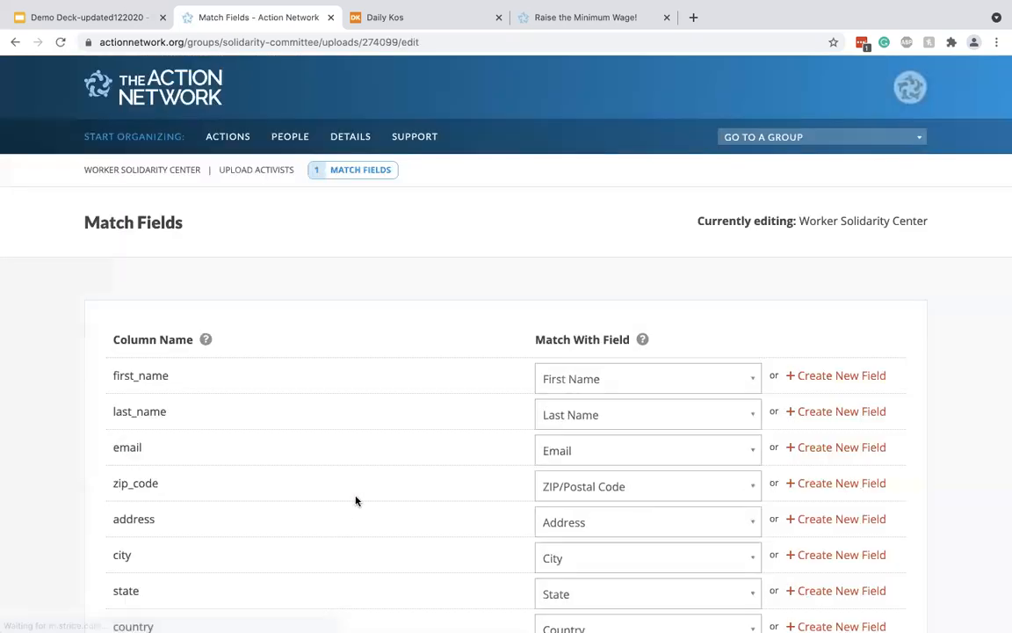
Step: Match mobile_number with Mobile Number and my_story with a new custom field named Story, and finish the upload
scroll(356, 501, "down", 3)
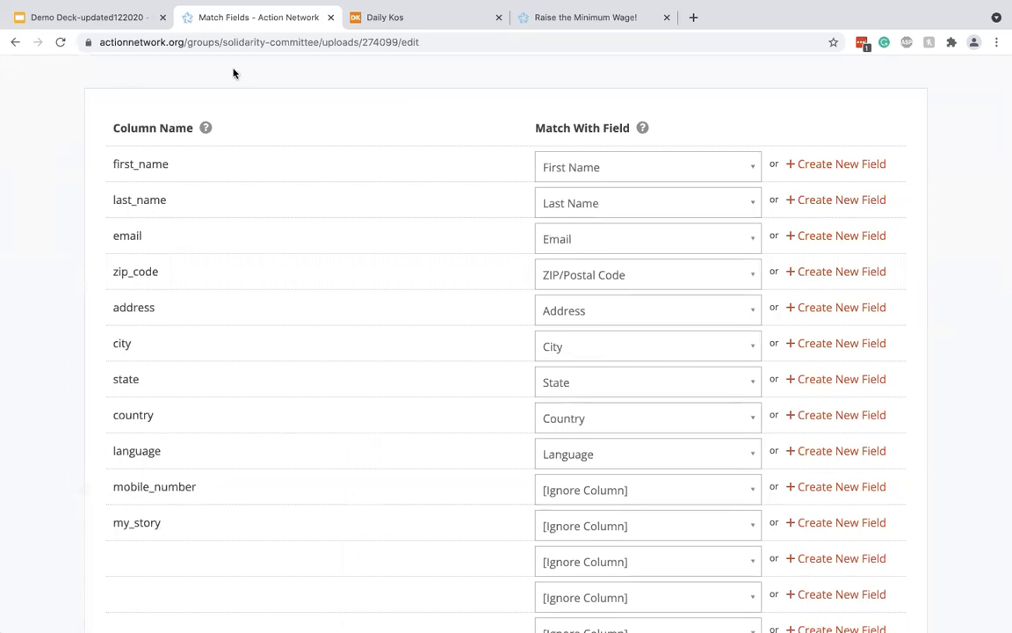
mouse_move(643, 129)
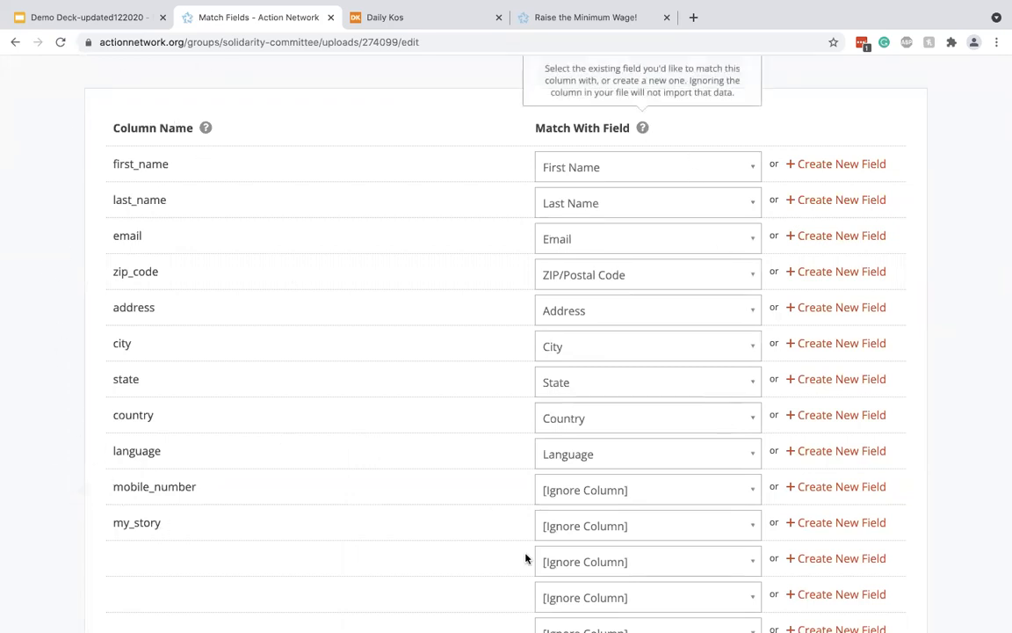
scroll(525, 557, "down", 2)
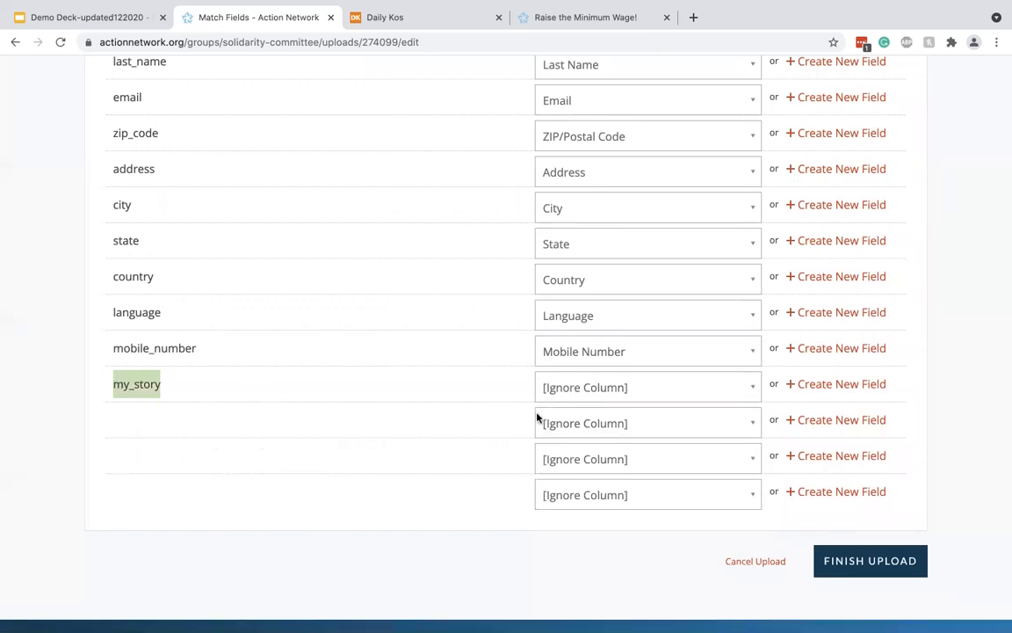
left_click(865, 388)
type("Story")
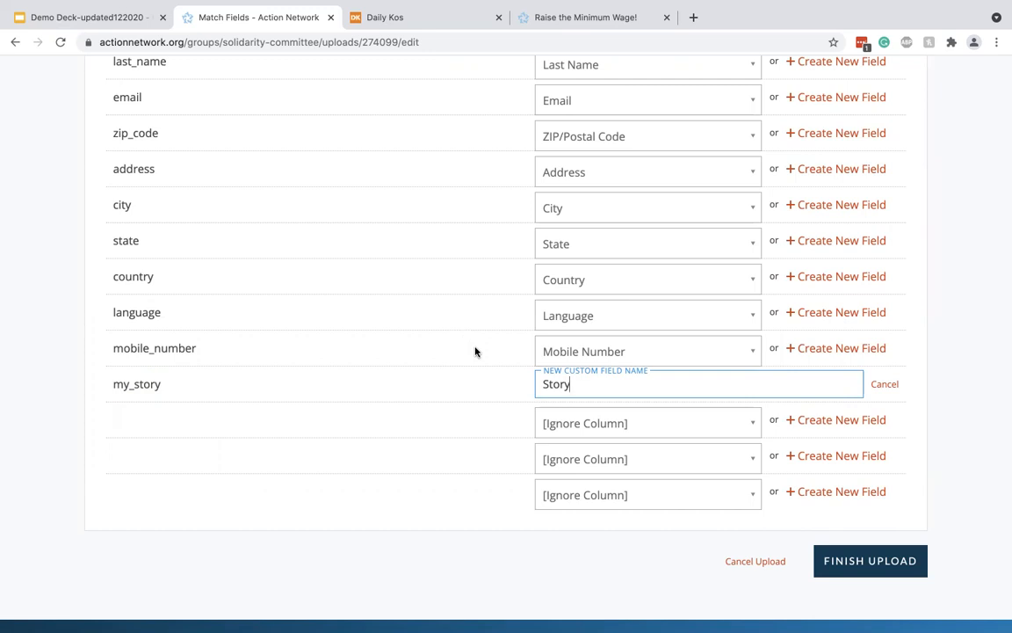
left_click(877, 557)
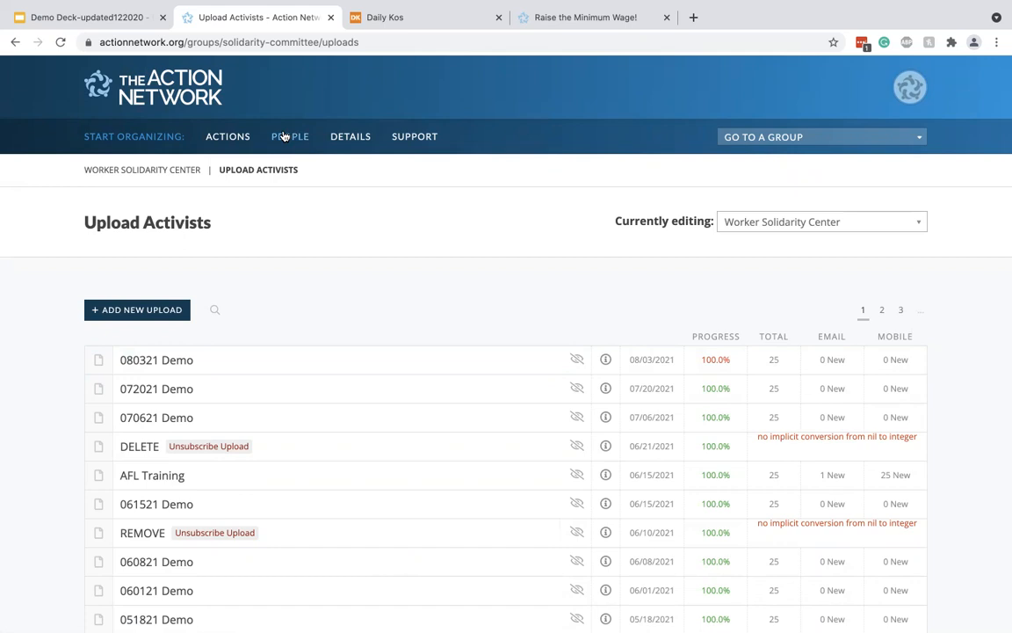
Step: Start a new petition and enter "Workers in DC deserve a living wage!" as the text delivered to the target
left_click(225, 138)
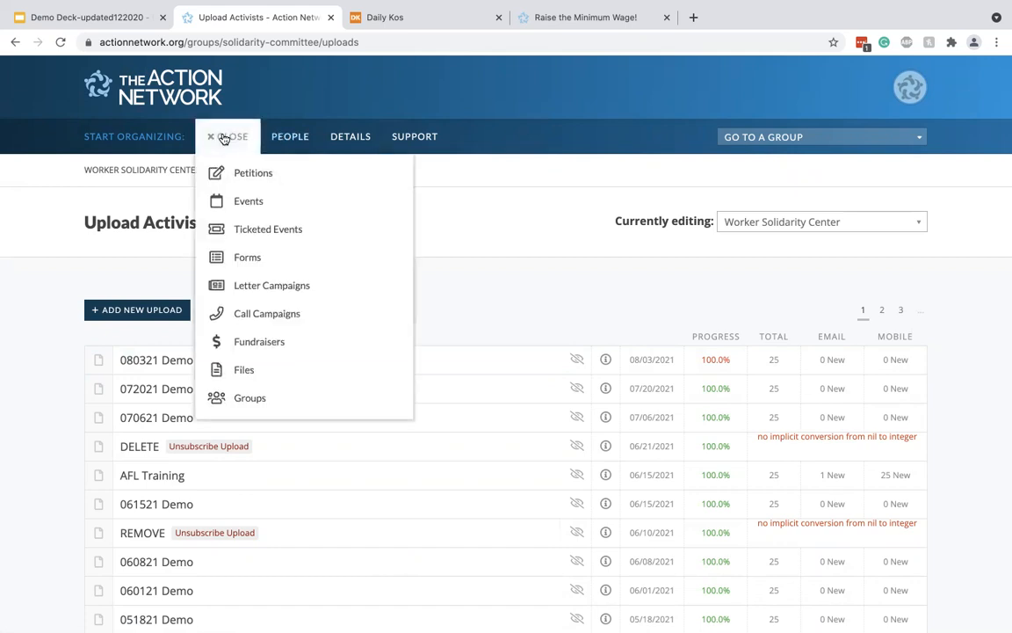
left_click(249, 177)
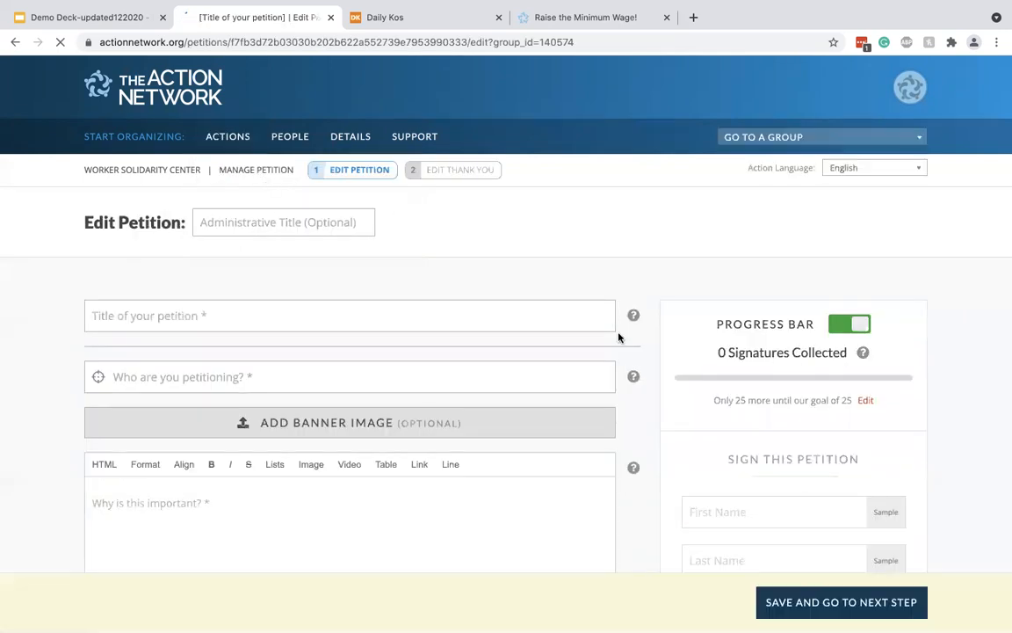
scroll(572, 342, "down", 5)
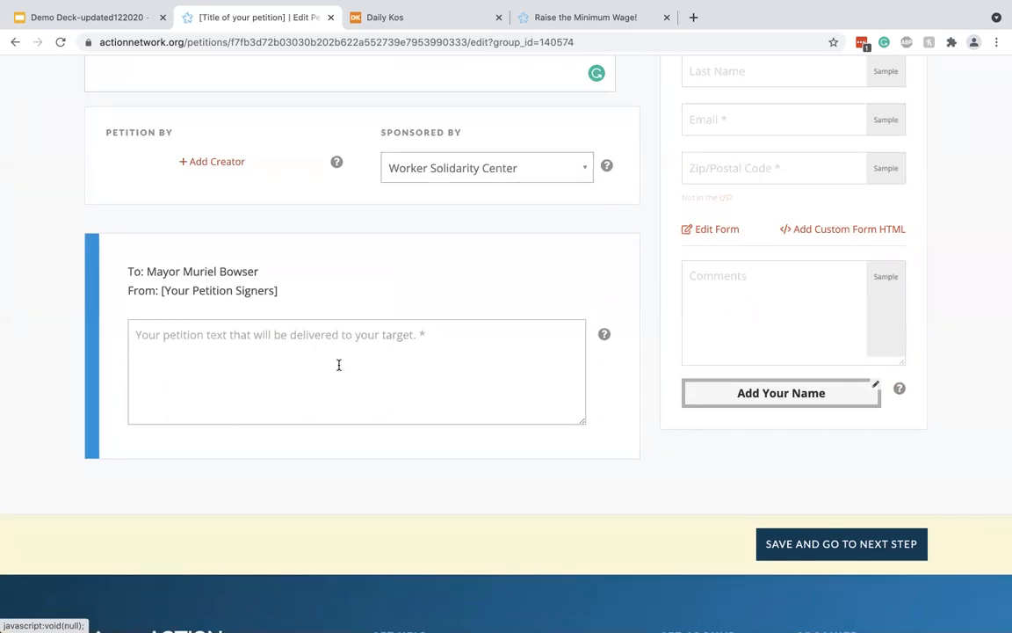
left_click(215, 369)
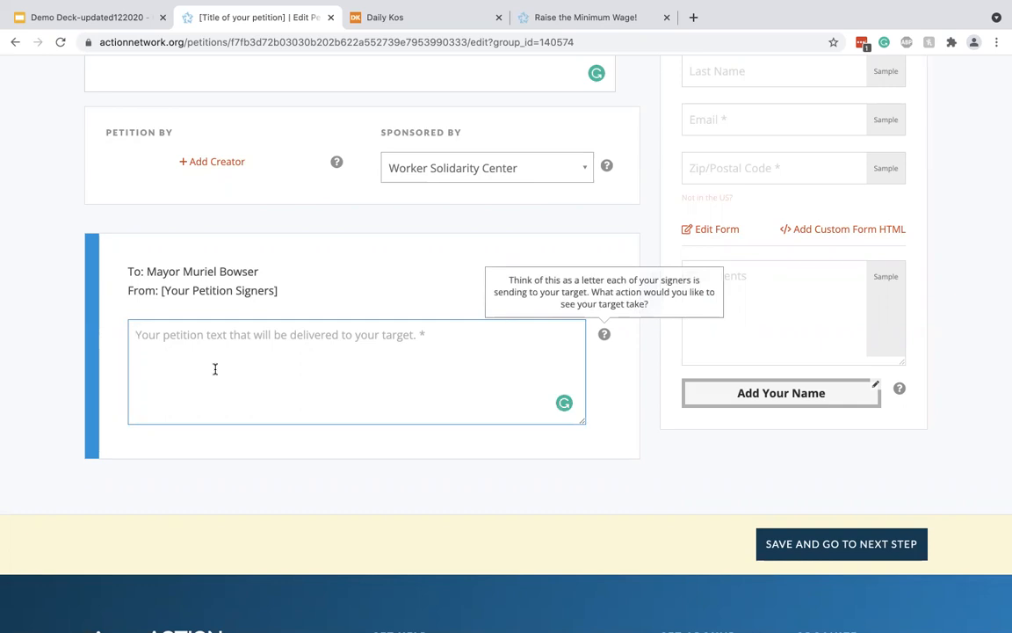
type("Workers in")
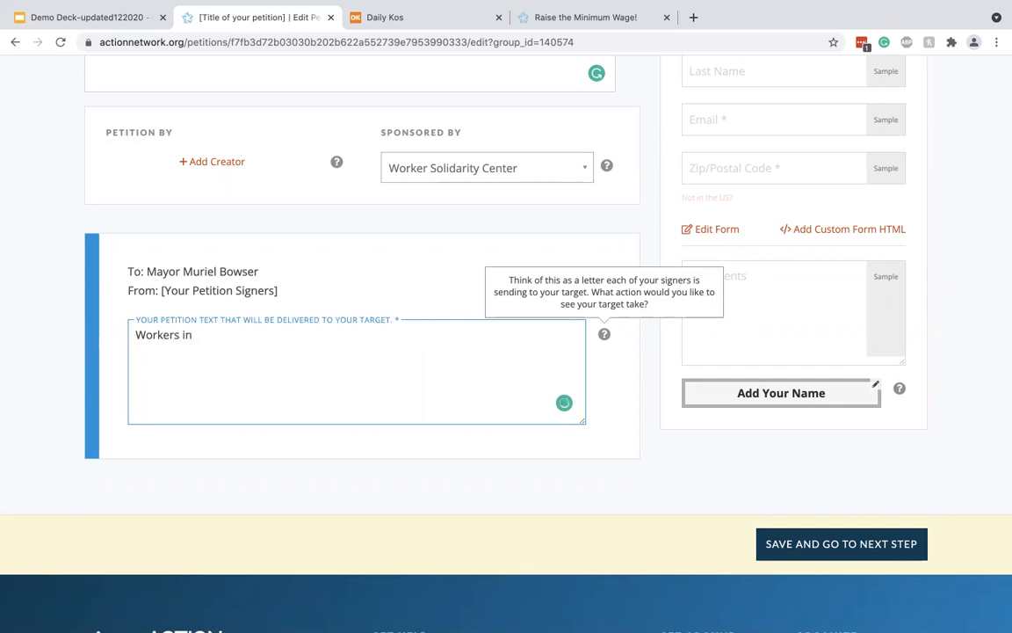
type(" DC deserve a living wage!")
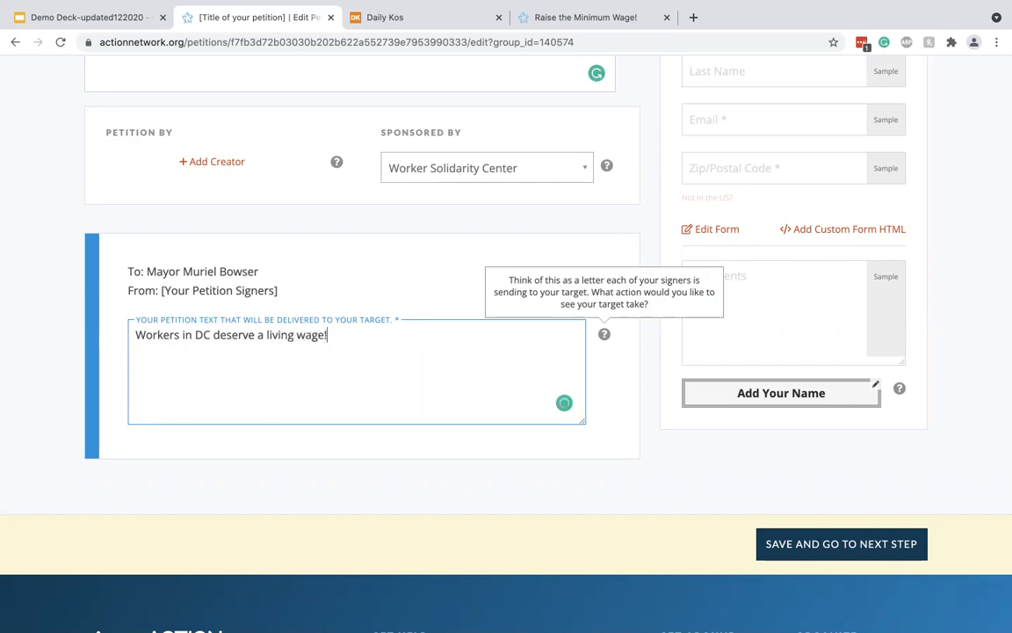
left_click(677, 482)
Step: Set the petition's signature goal to 1000 and switch the progress bar off and back on
scroll(685, 479, "up", 2)
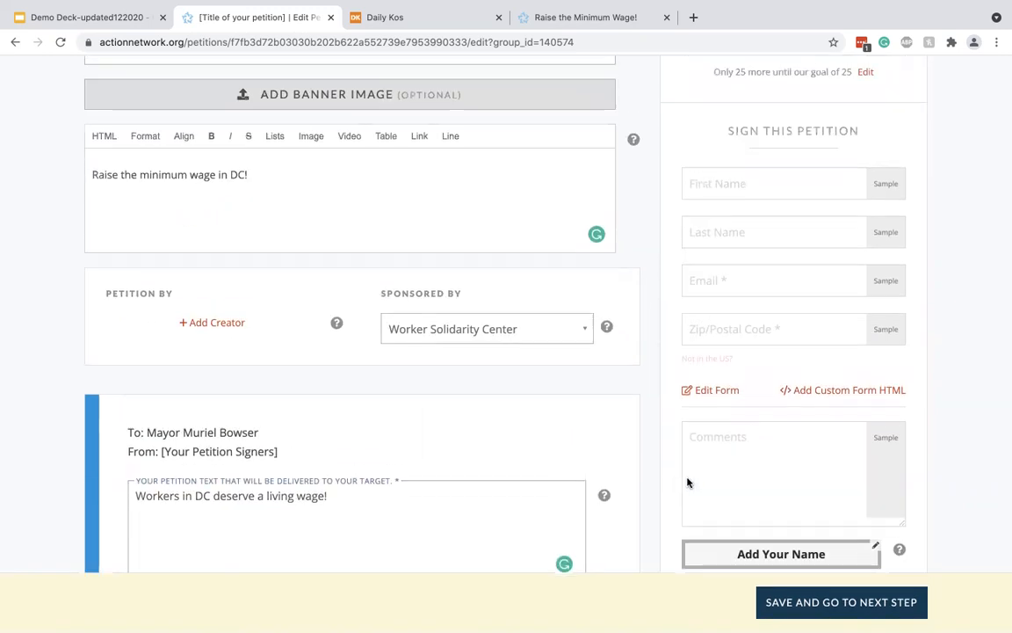
scroll(851, 379, "up", 3)
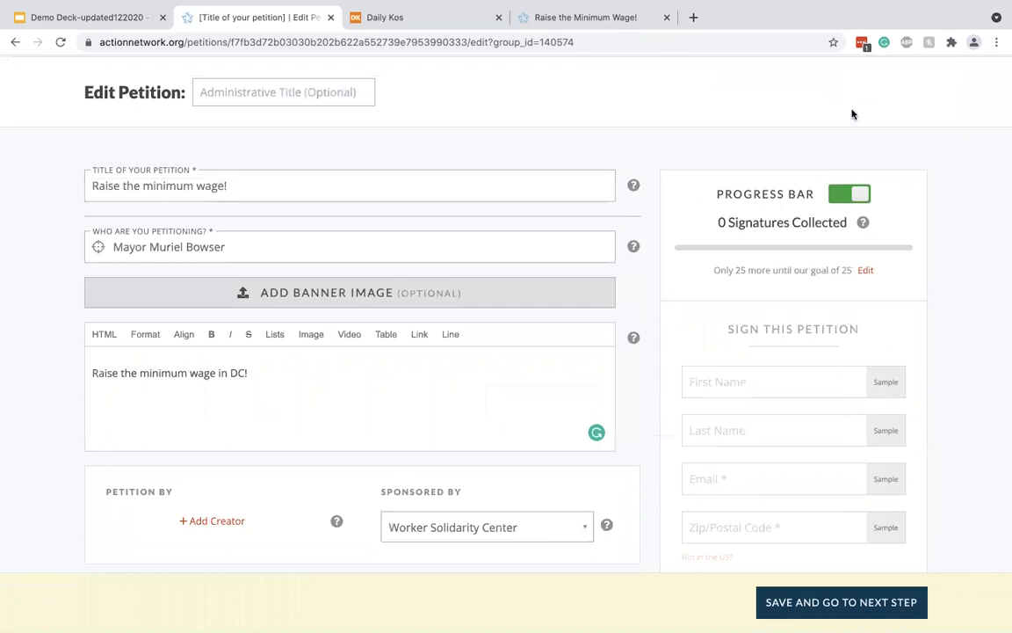
left_click(865, 270)
left_click(784, 300)
type("1000")
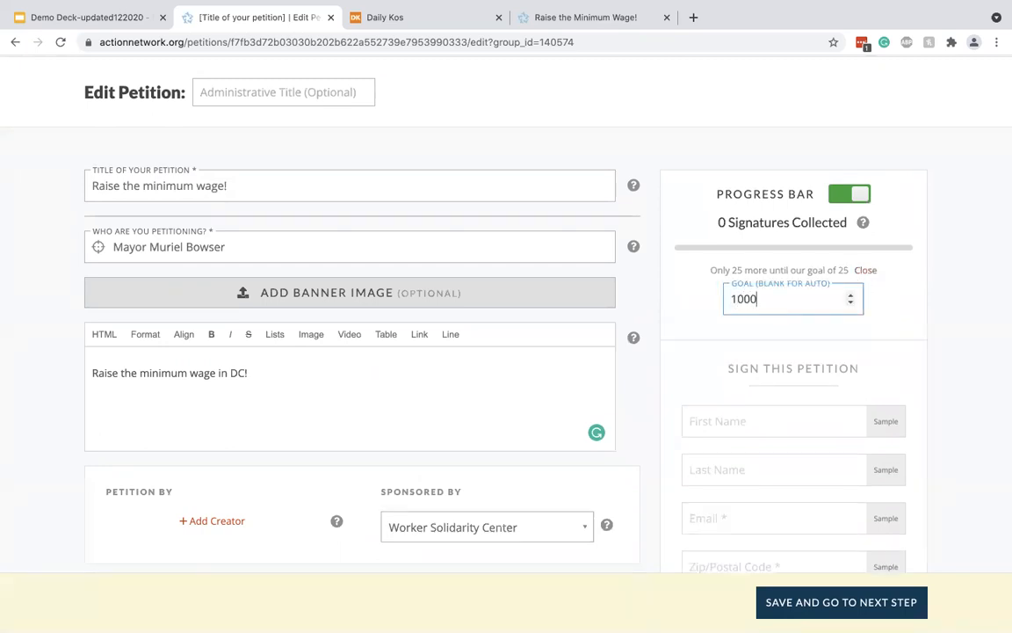
left_click(845, 195)
left_click(845, 195)
Step: Open the petition's form for editing and add the "Hear about us?" library question between Zip/Postal Code and Country
scroll(845, 150, "down", 3)
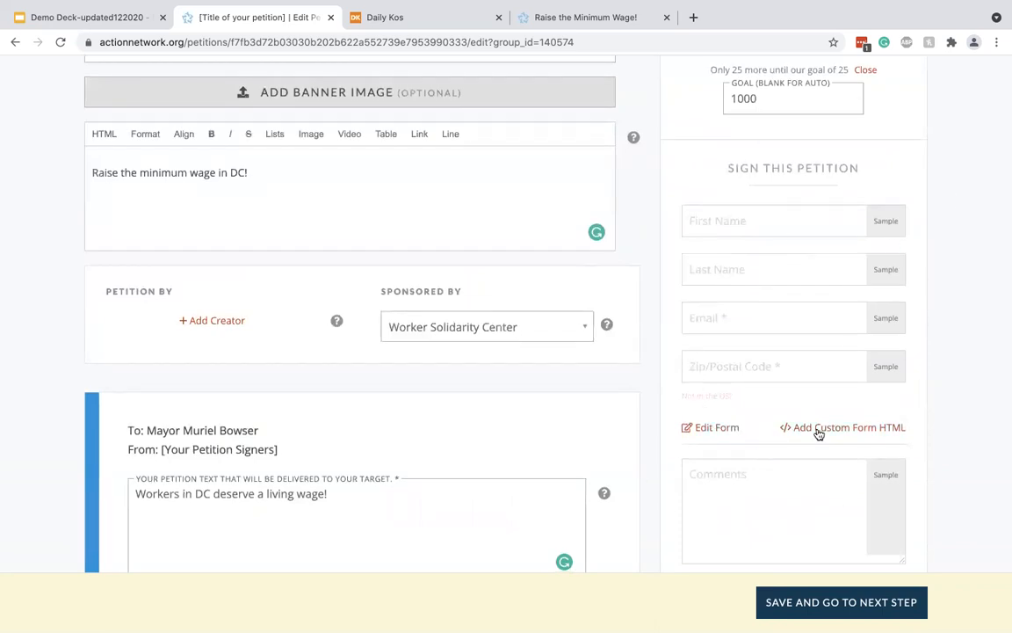
left_click(711, 427)
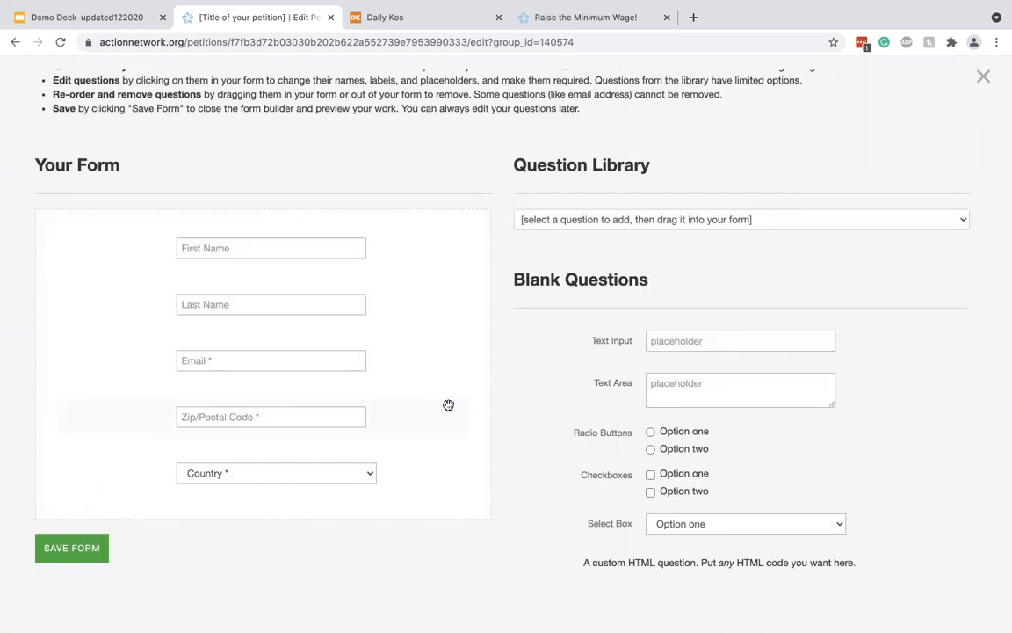
left_click(560, 219)
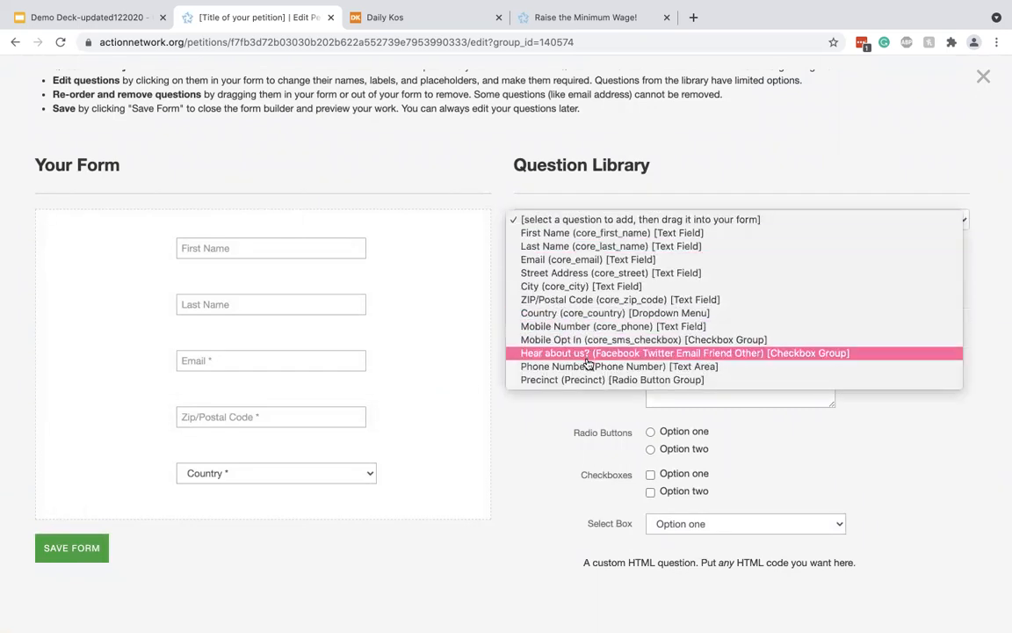
left_click(559, 353)
left_click_drag(576, 262, 403, 464)
Step: Add a radio-button question above Country, labelled "Do you want to be more involved in organizing around this issue?"
scroll(403, 464, "down", 2)
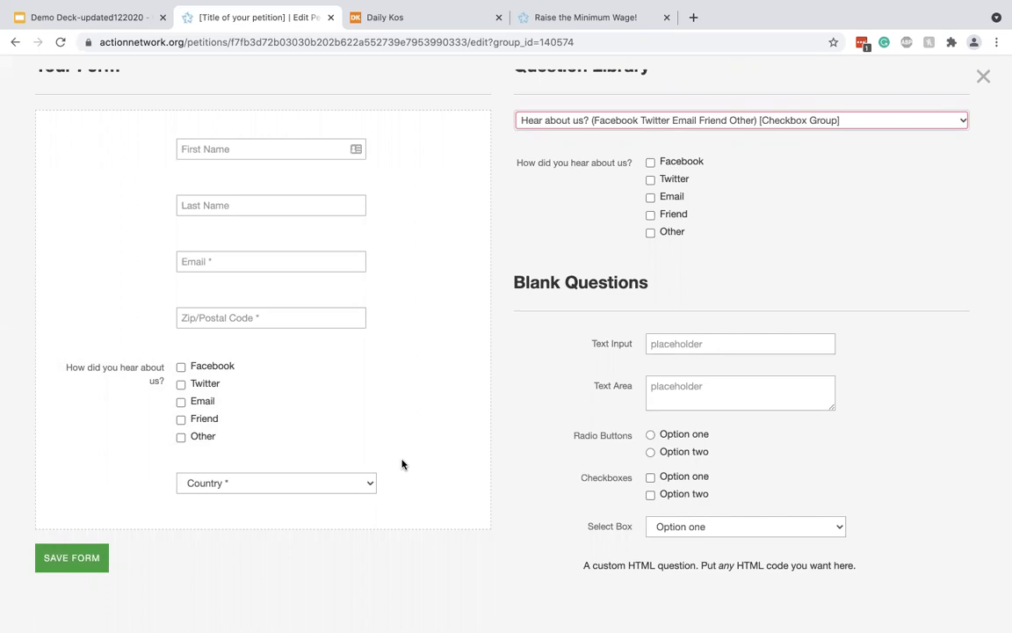
left_click(606, 442)
double_click(535, 349)
triple_click(535, 348)
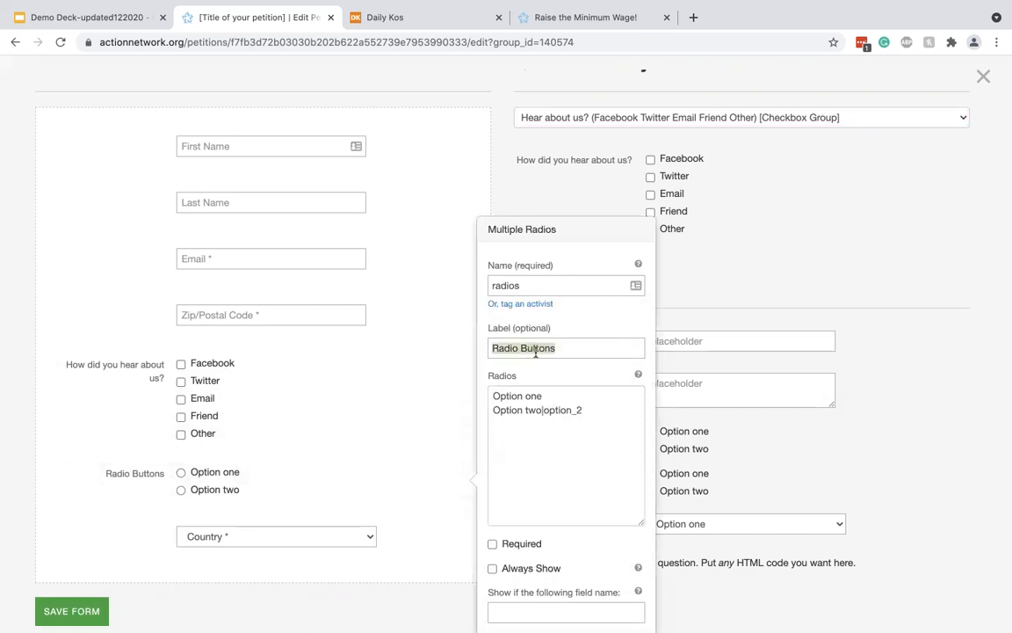
type("Do w")
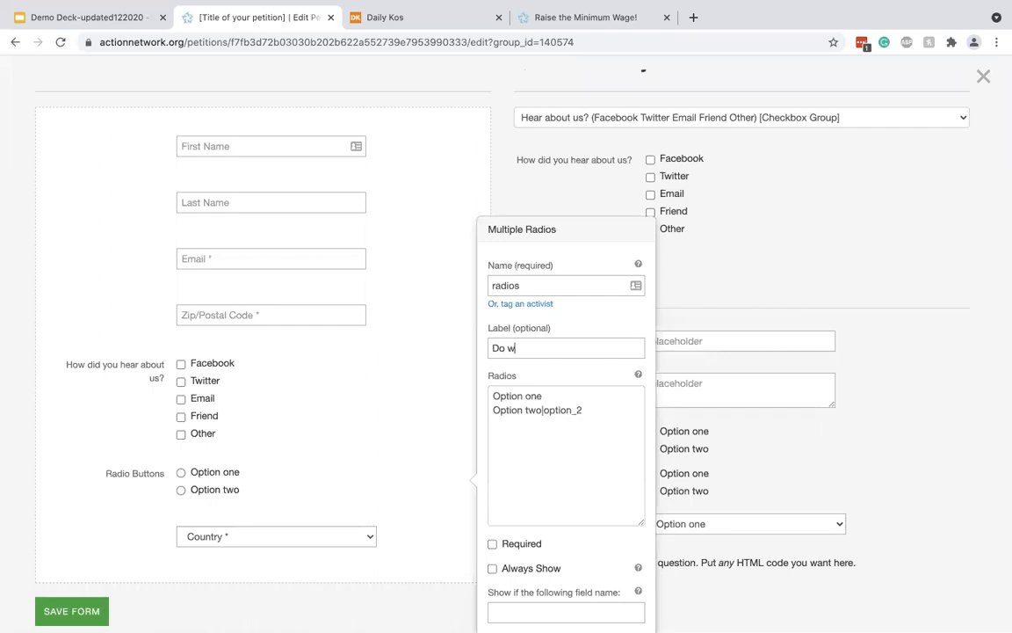
key("BackSpace")
type("you want to be more inv")
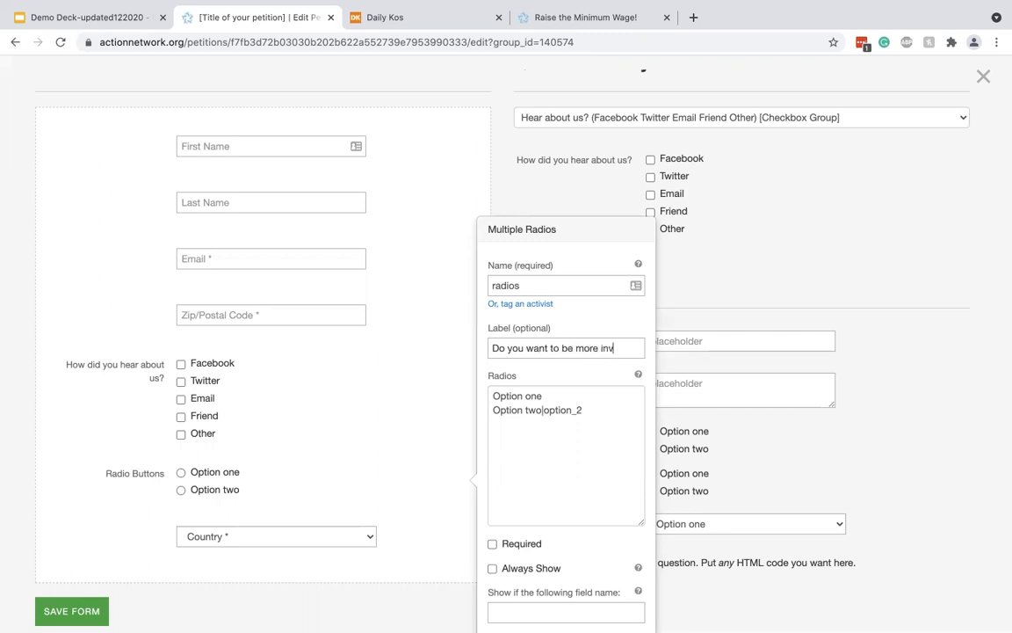
type("olved in crganizing a")
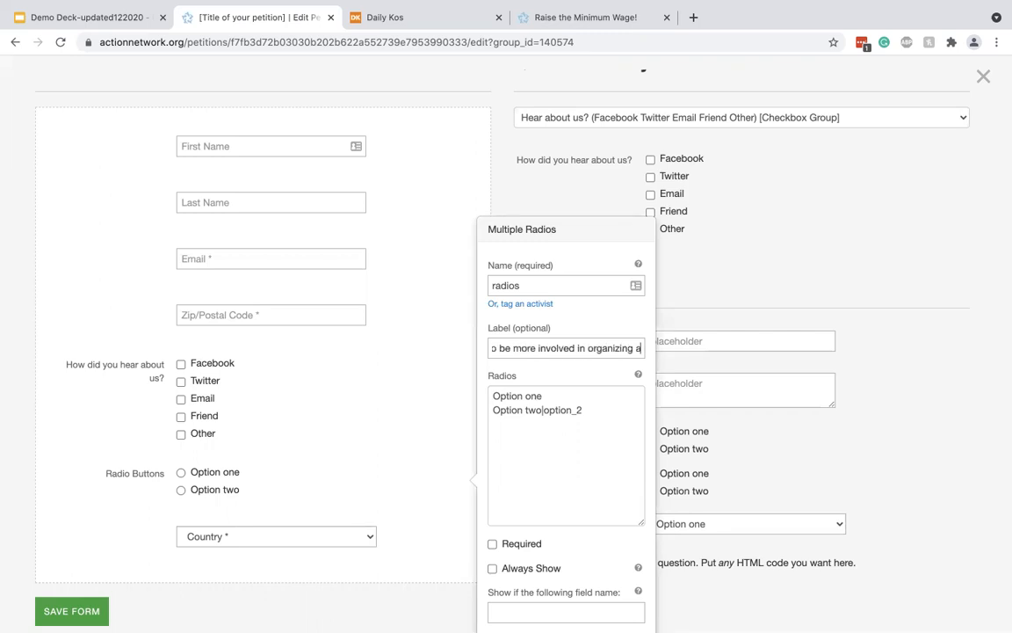
type("round this issue?")
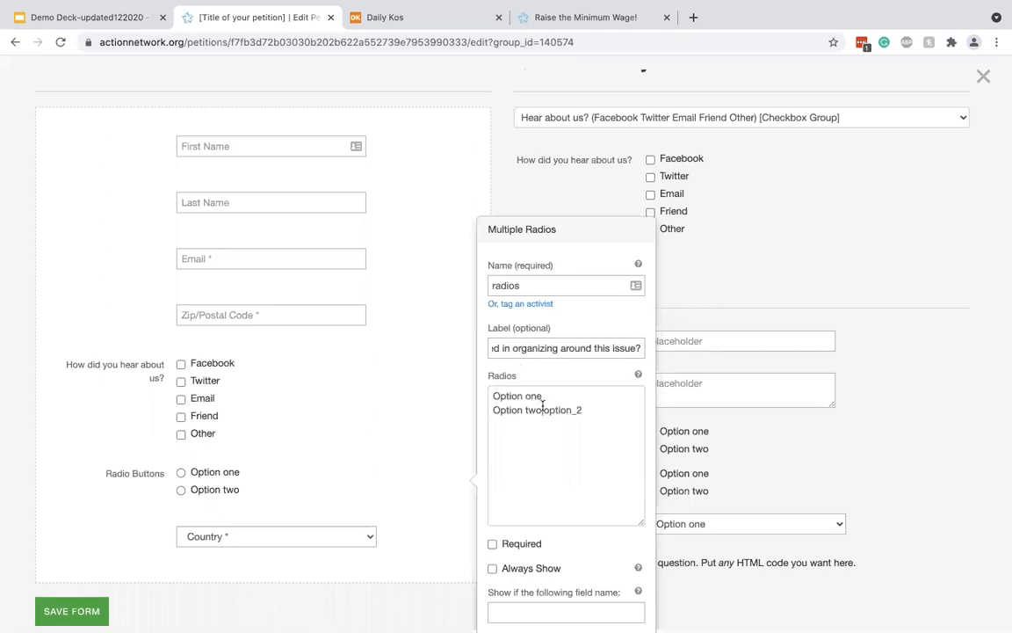
Step: Rename the radio question's two answer options to Yes and No
left_click_drag(544, 396, 497, 410)
type("Yes ")
type("No")
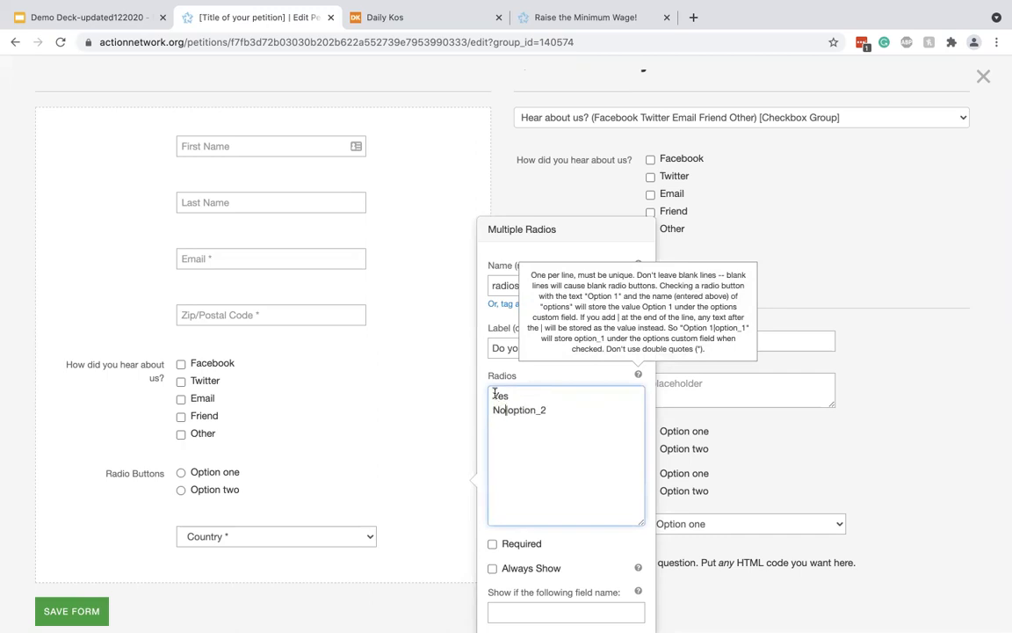
Step: Make the radio question tag activists, using organizer for Yes and supporter for No, and save the question
left_click(513, 304)
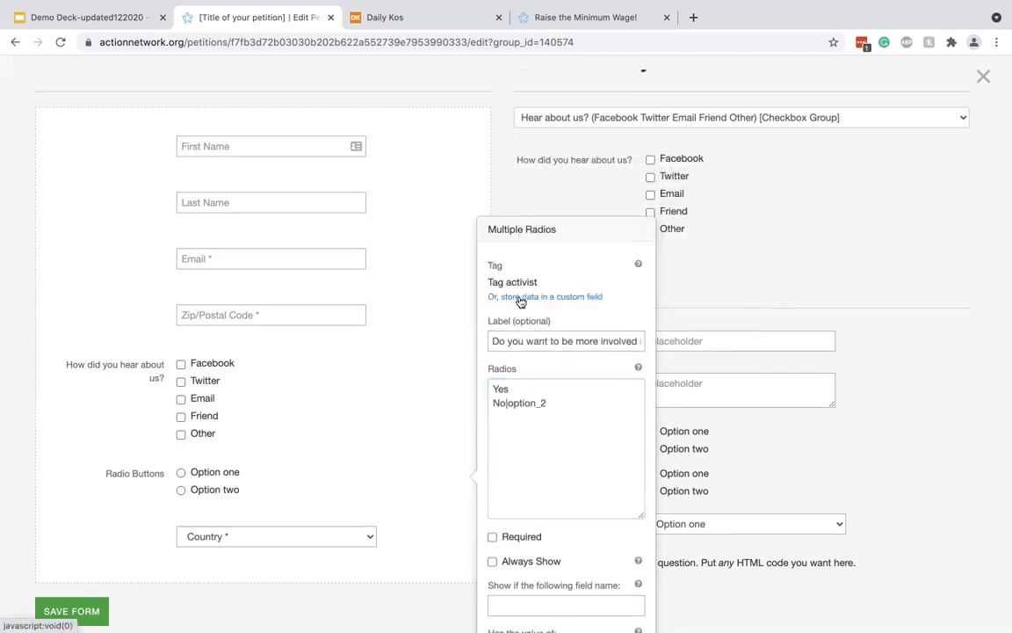
left_click(521, 388)
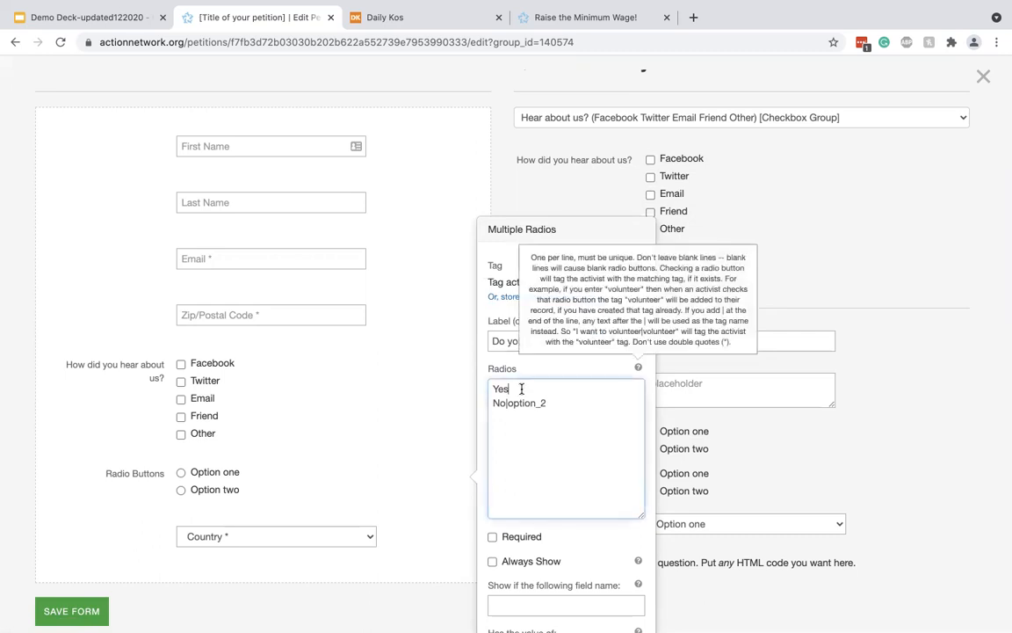
type("|organizer")
double_click(530, 404)
type("supporters")
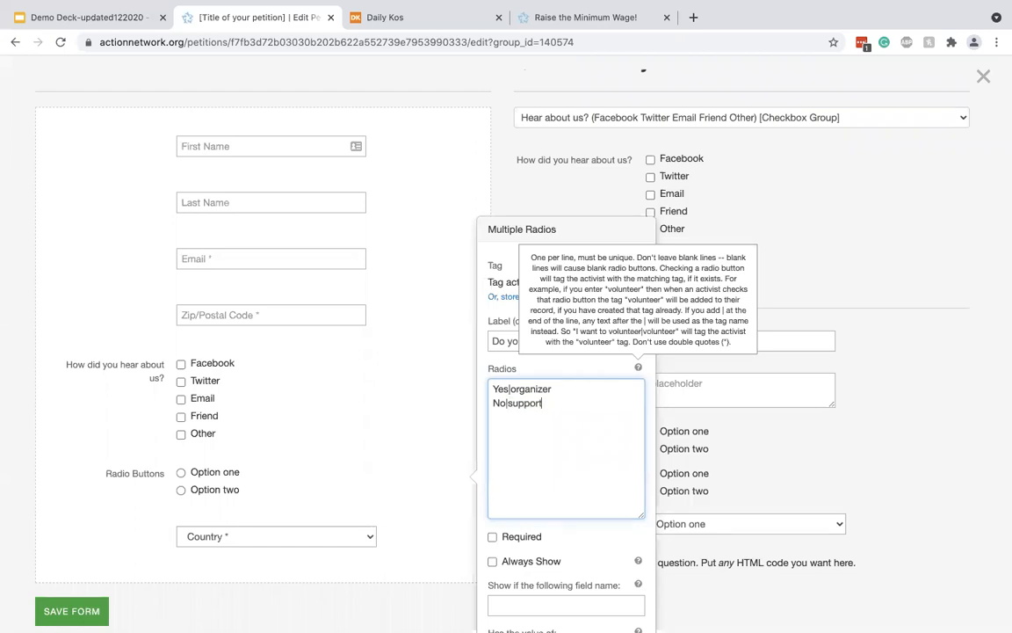
key("BackSpace")
scroll(581, 440, "down", 2)
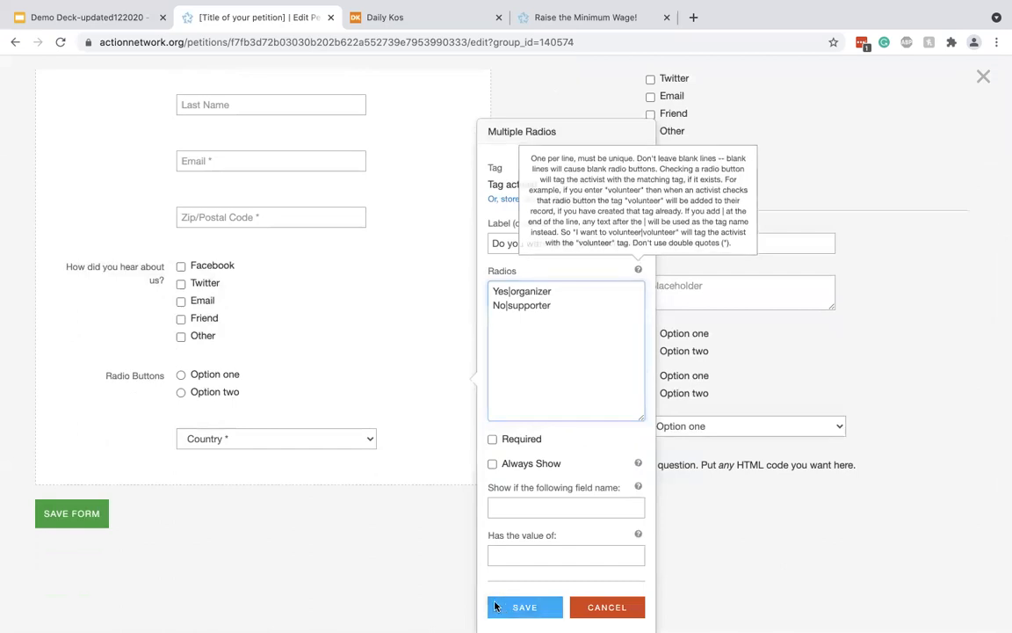
left_click(522, 605)
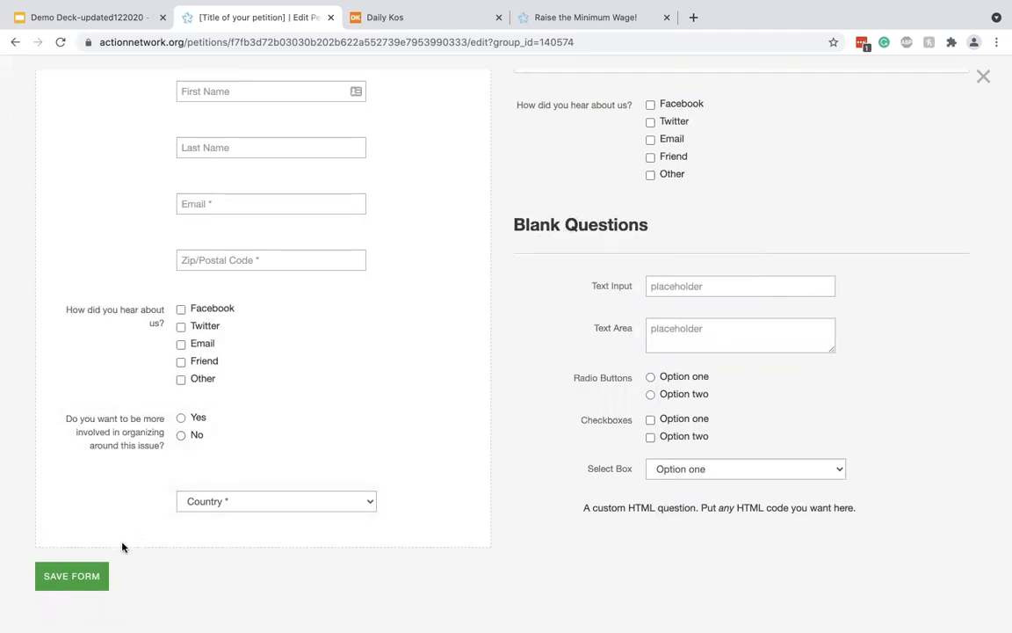
Step: Save the edited form, then save the petition and continue to its thank-you page
left_click(89, 572)
scroll(705, 420, "down", 5)
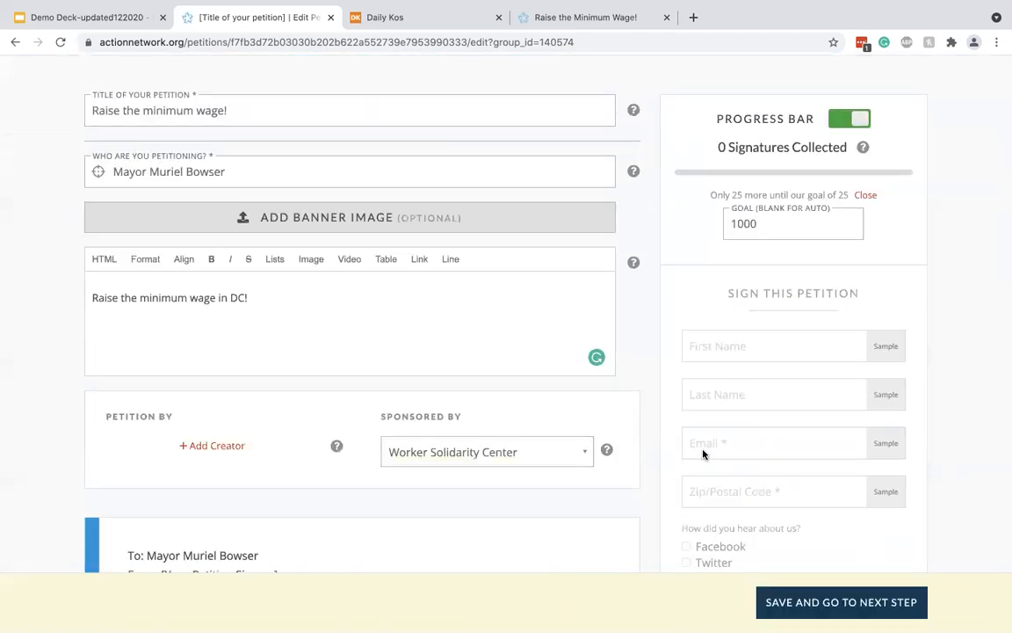
scroll(702, 453, "down", 5)
scroll(703, 452, "down", 4)
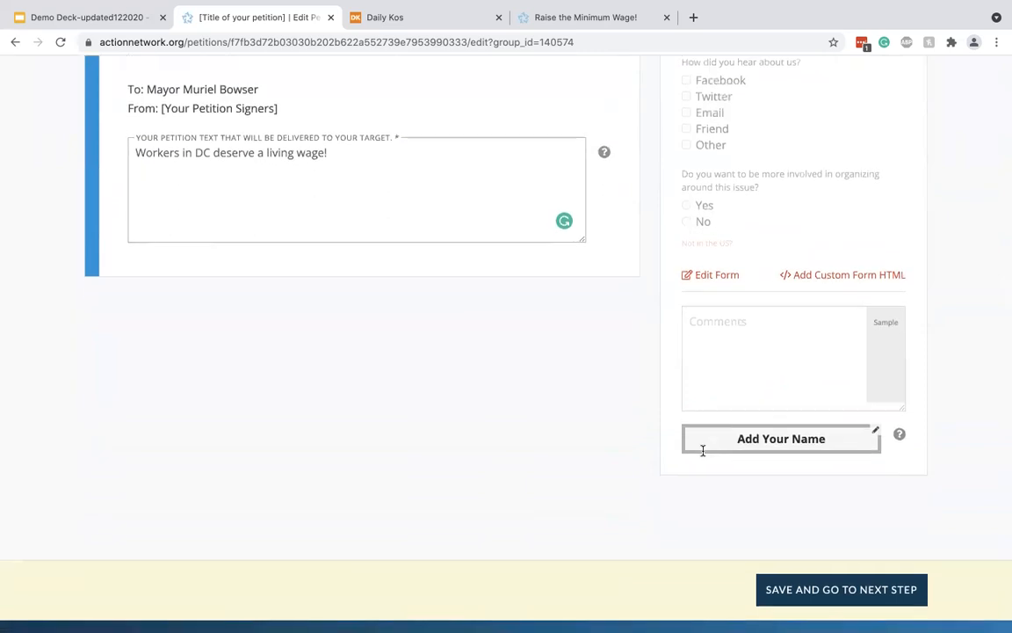
left_click(837, 452)
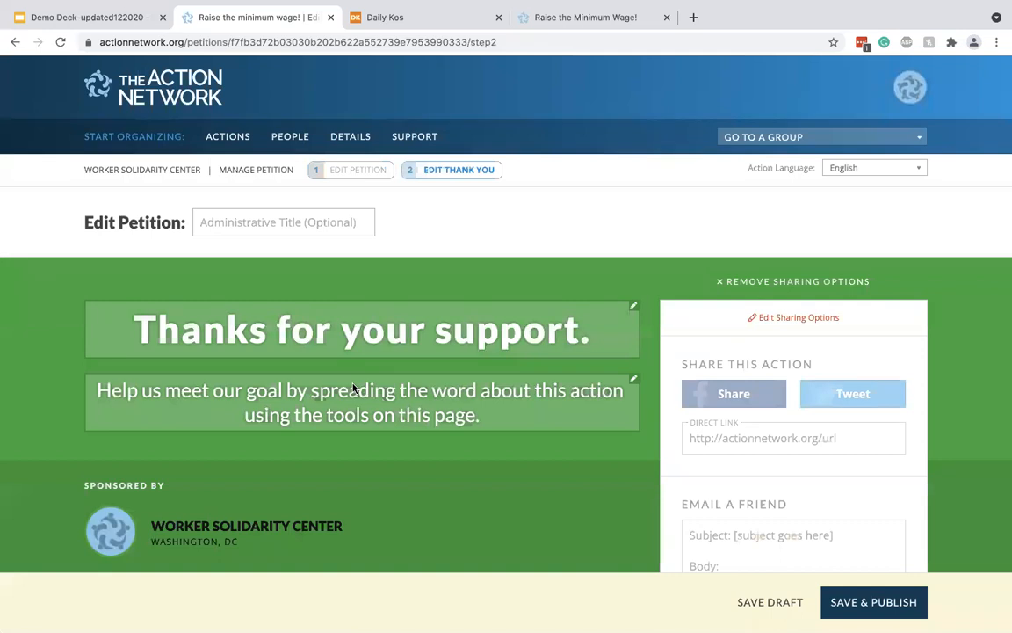
Step: Replace the thank-you page's main heading with "Thanks!"
scroll(354, 387, "down", 2)
double_click(442, 223)
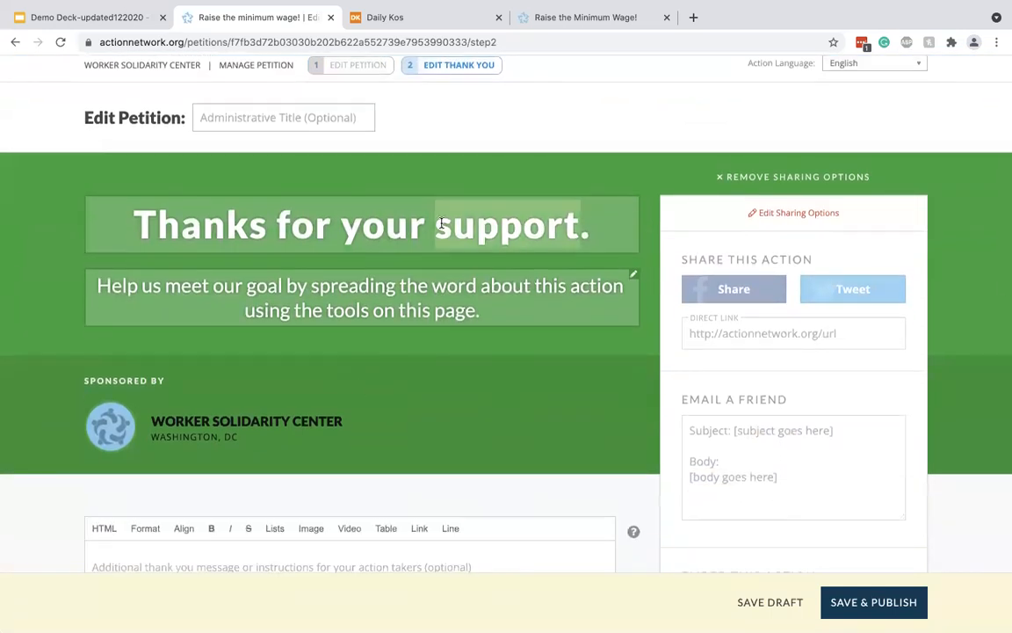
key("super+a")
type("Thanks!")
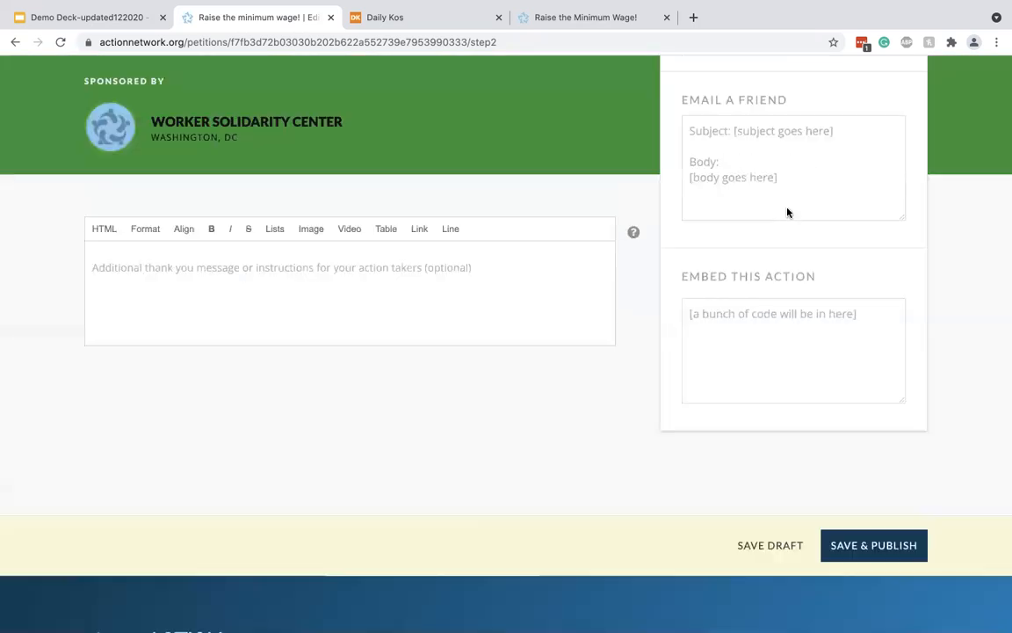
Step: Save and publish the petition from its thank-you page
scroll(788, 255, "up", 5)
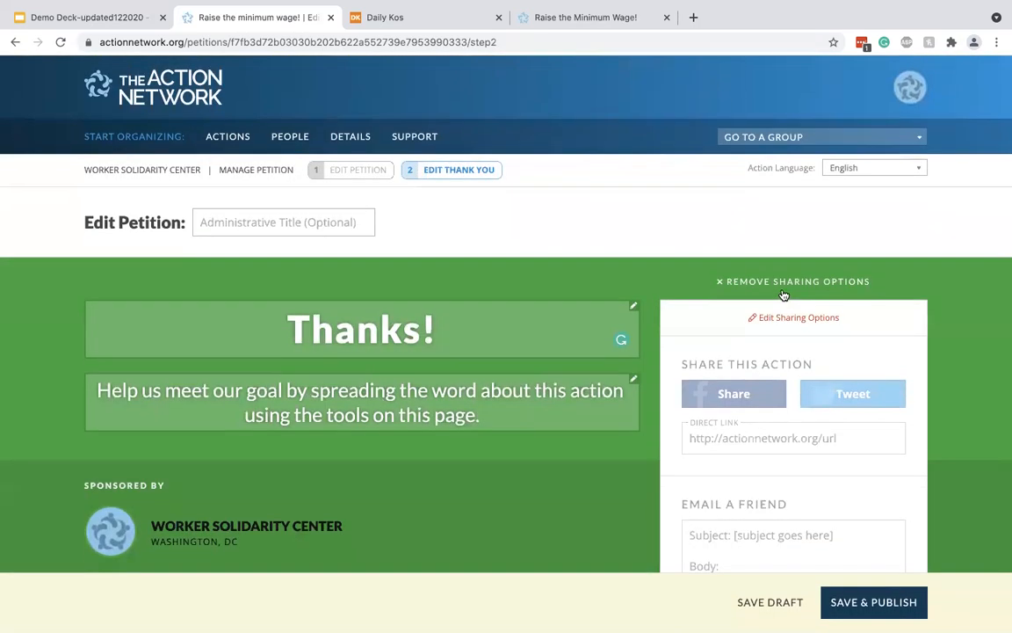
left_click(787, 283)
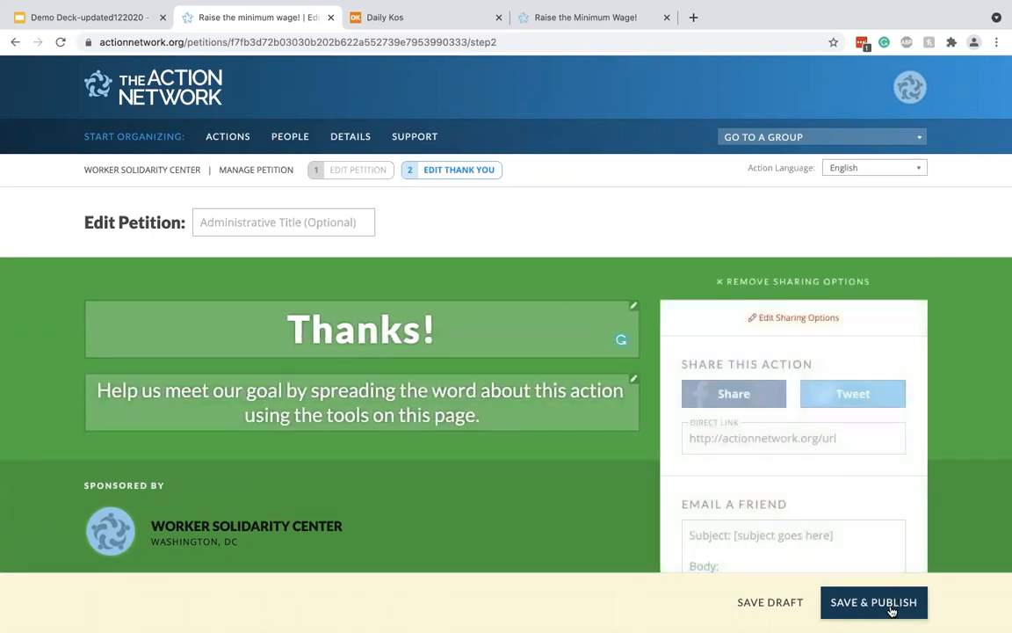
left_click(892, 609)
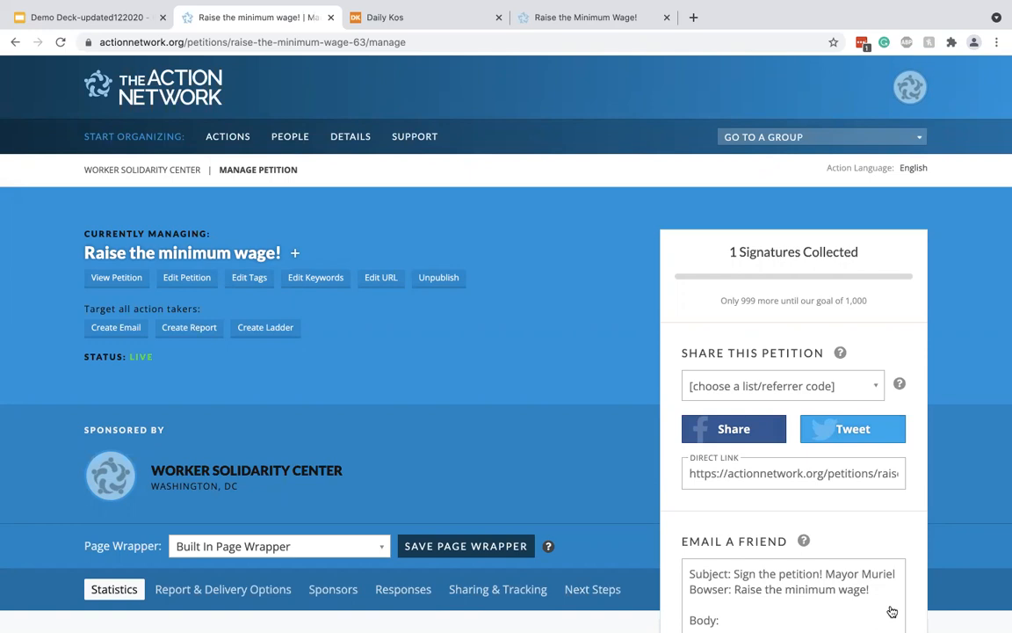
Step: Try to add the text-message keyword "sign" to the published petition
left_click(316, 276)
type("sign")
left_click(355, 368)
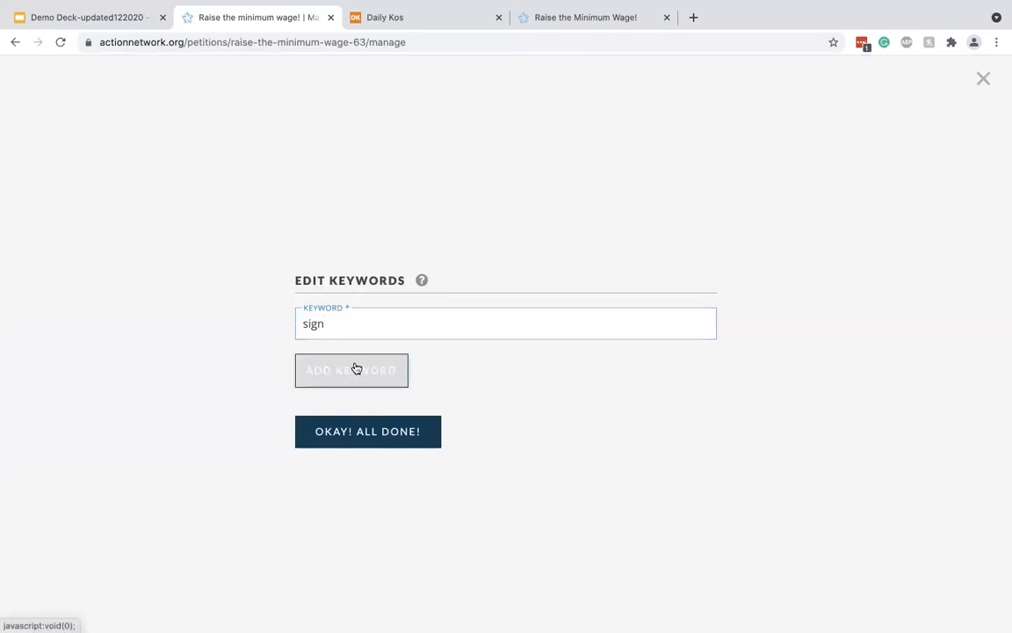
Step: Open the linked action that already uses the keyword in a new tab, remove its SIGN keyword, and close that tab
right_click(431, 452)
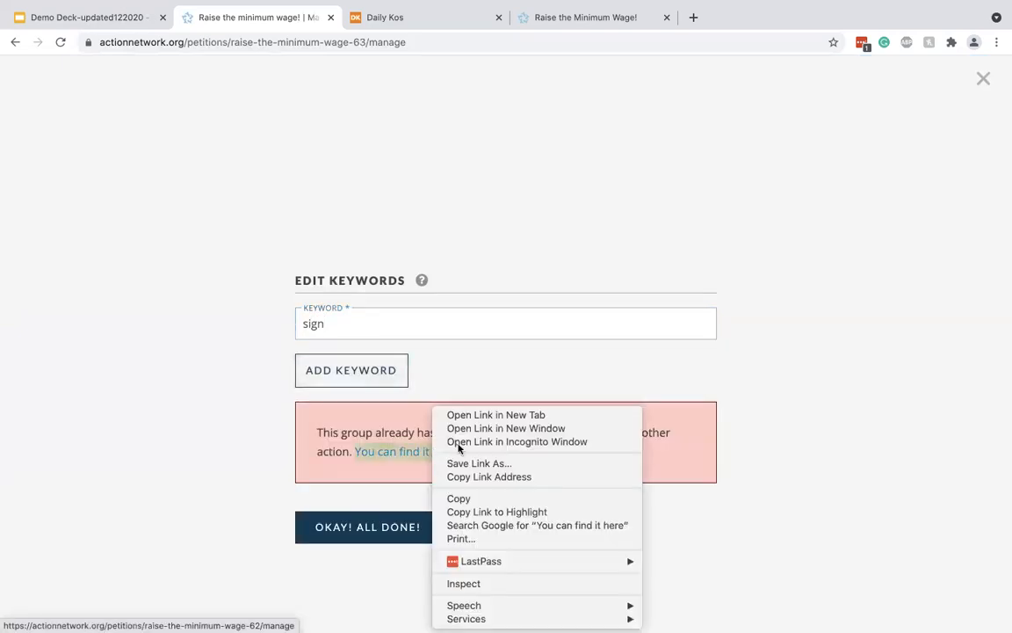
left_click(510, 416)
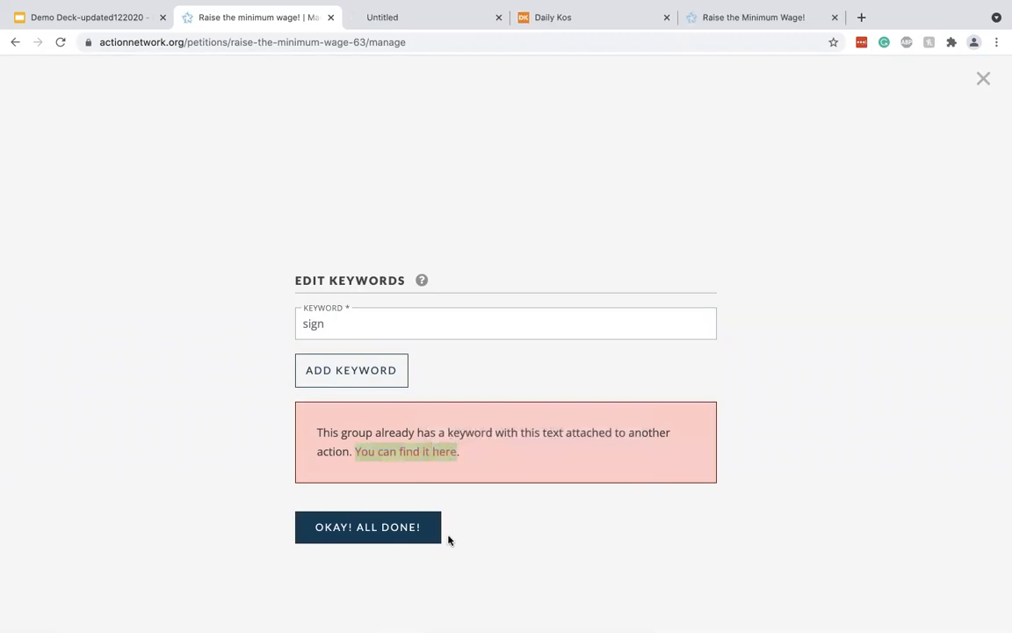
left_click(422, 20)
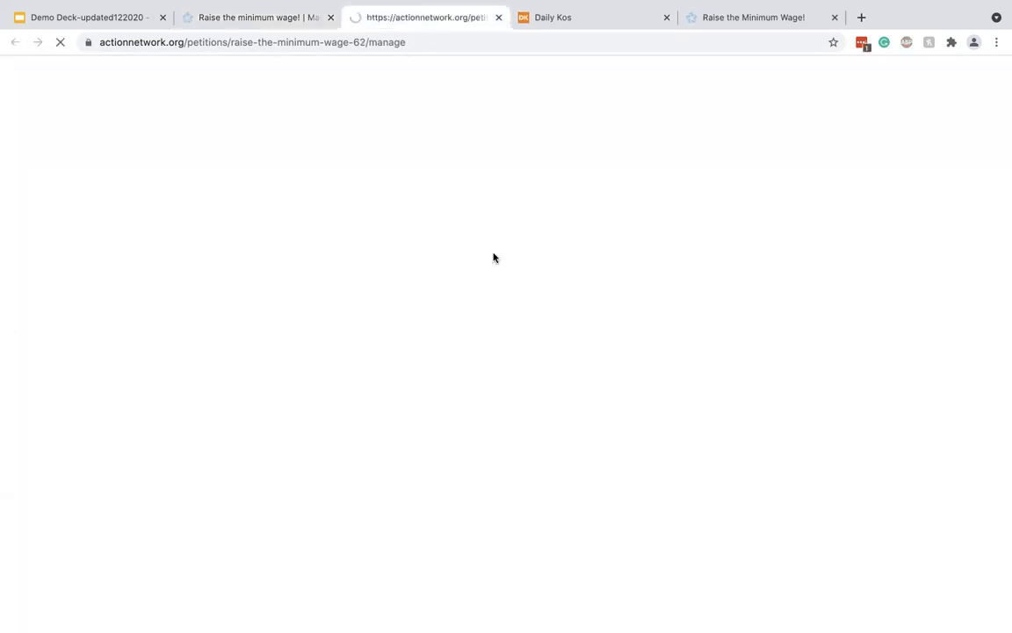
left_click(345, 278)
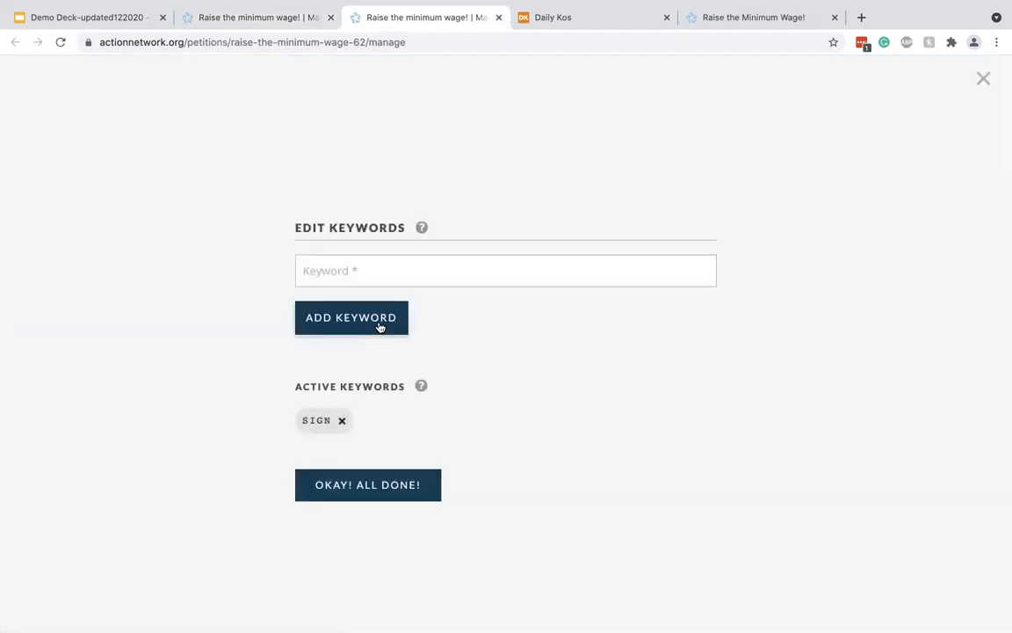
left_click(342, 421)
left_click(400, 389)
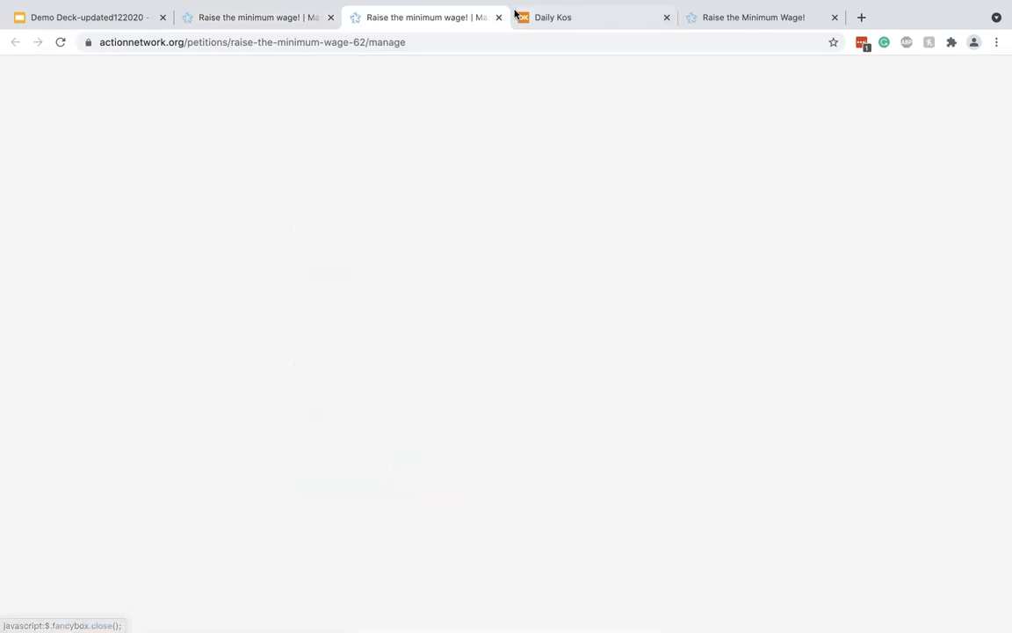
left_click(499, 17)
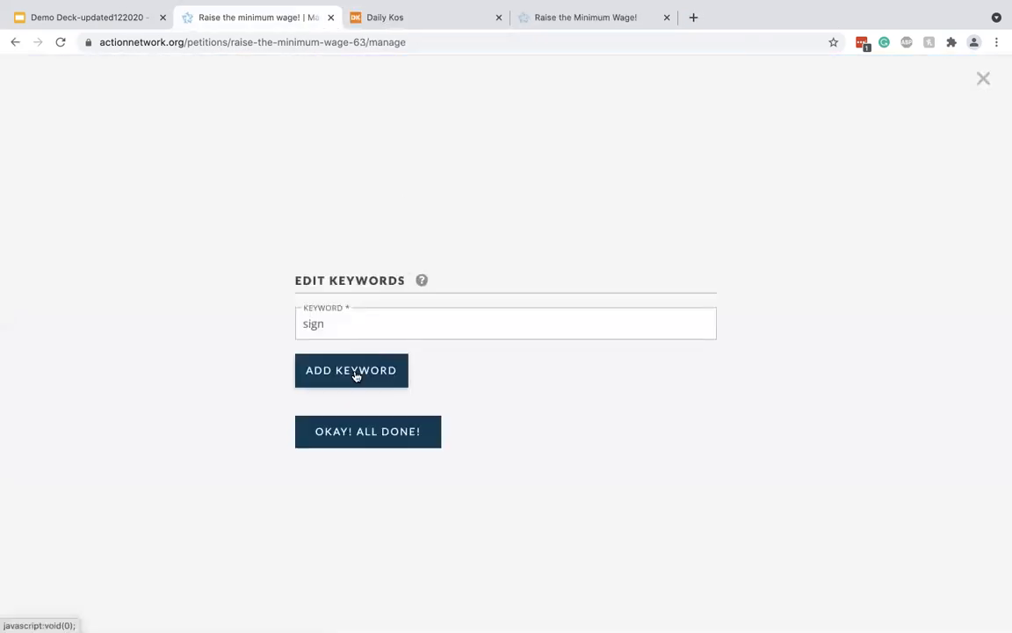
Step: Add the keyword "sign" to the new petition and finish editing its keywords
left_click(355, 375)
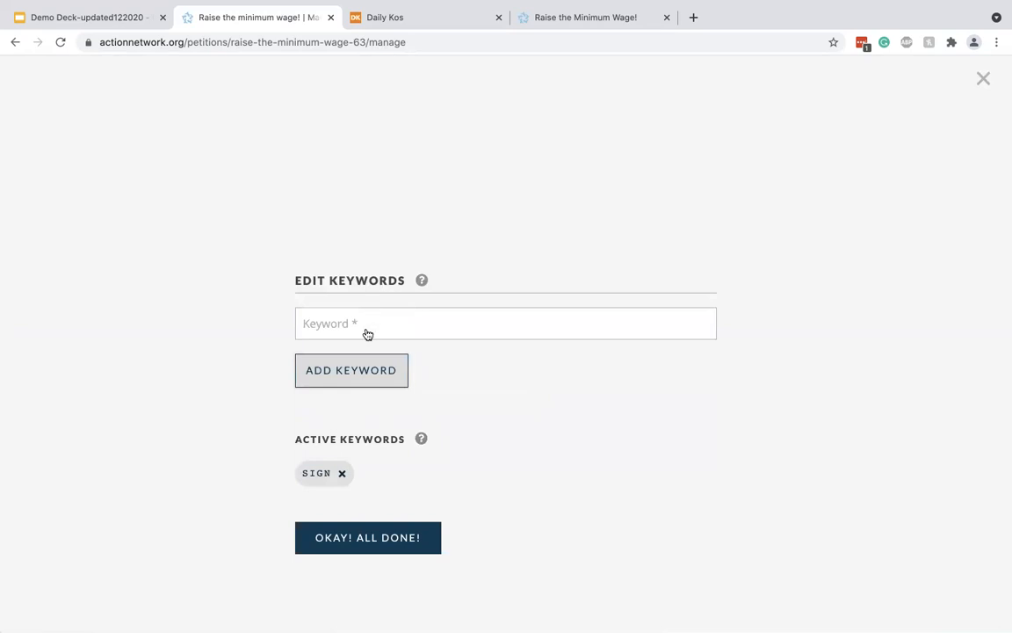
left_click(369, 538)
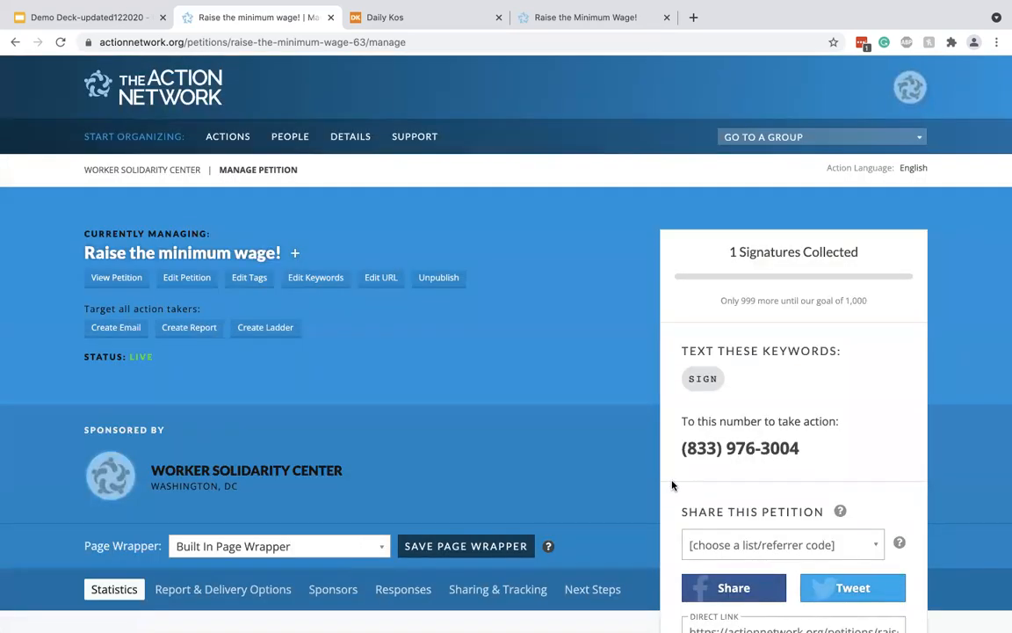
Step: Review the petition's texting keyword and highlight the phone number supporters text to take action
scroll(672, 485, "down", 1)
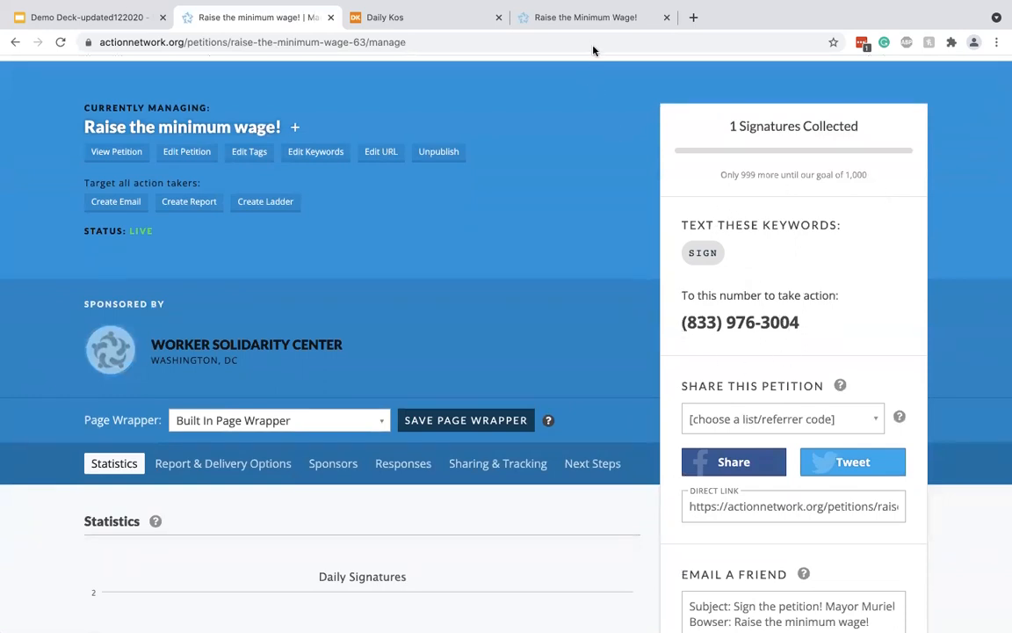
triple_click(793, 323)
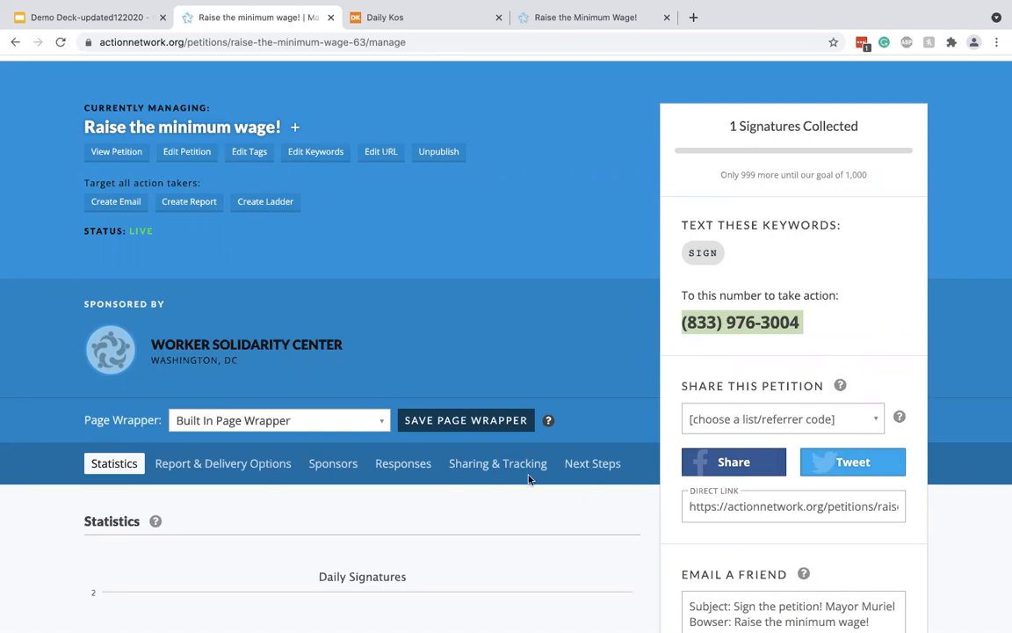
scroll(470, 328, "up", 2)
scroll(470, 328, "up", 1)
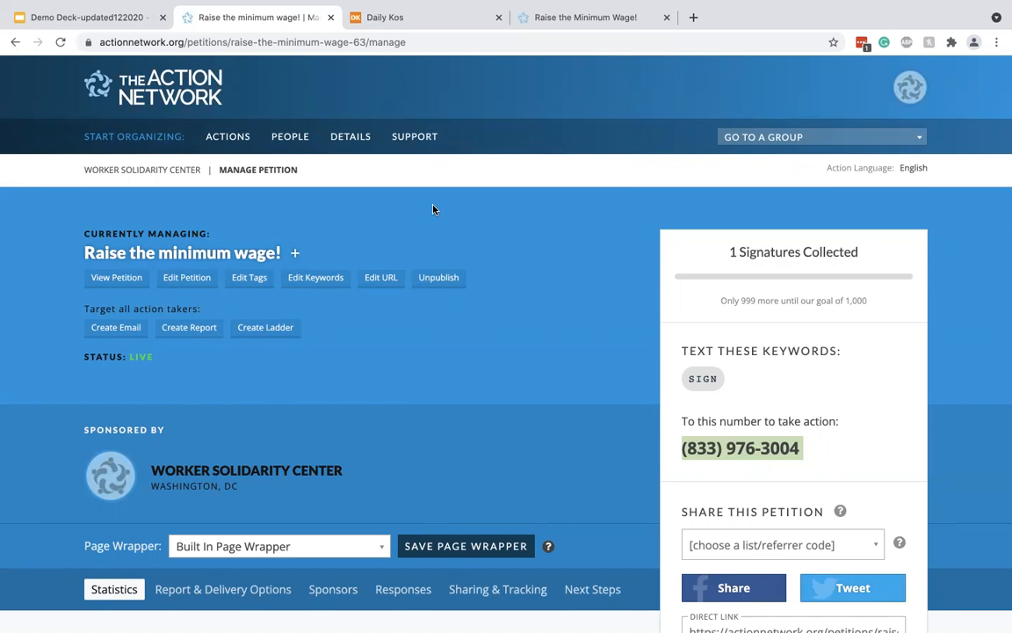
Step: Open the live petition page and review the signing form with its custom questions
scroll(432, 209, "down", 3)
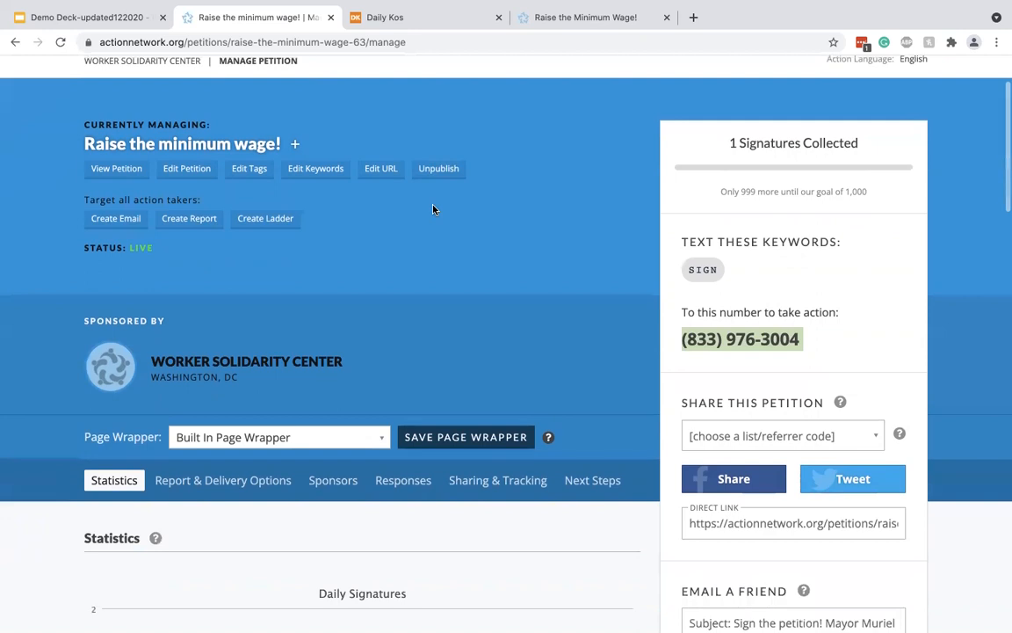
left_click(116, 168)
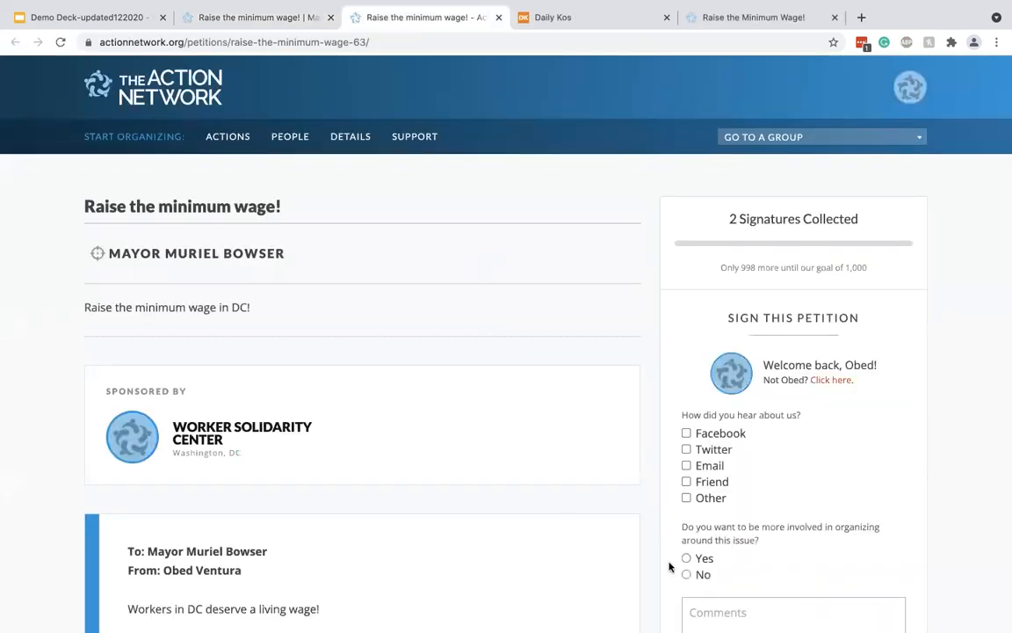
scroll(893, 485, "down", 3)
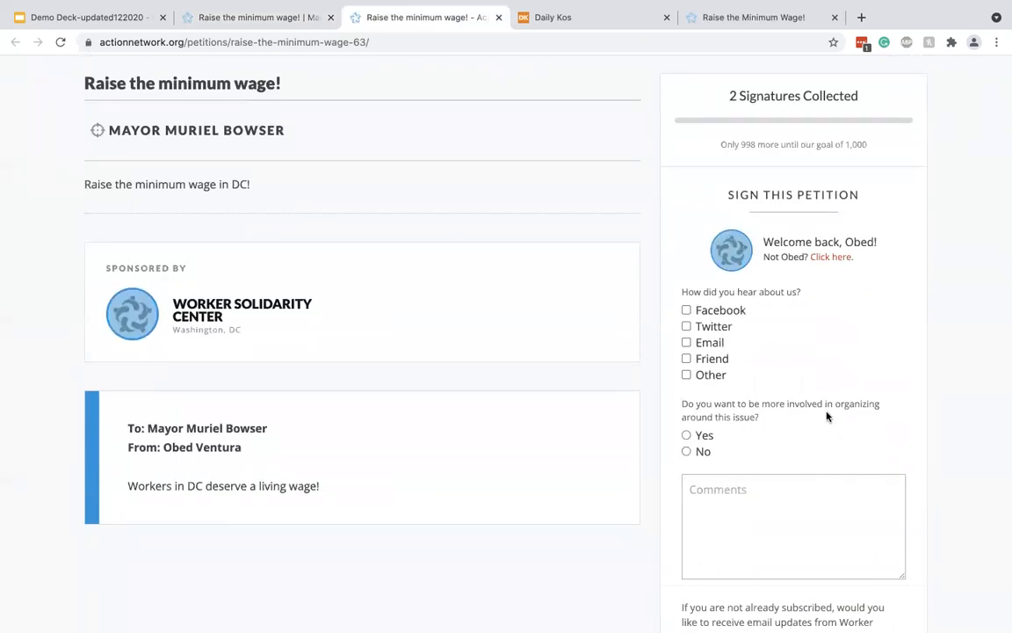
Step: Return to the petition's management page, add the tag "Minimum wage" to the petition, and save its tags
left_click(263, 25)
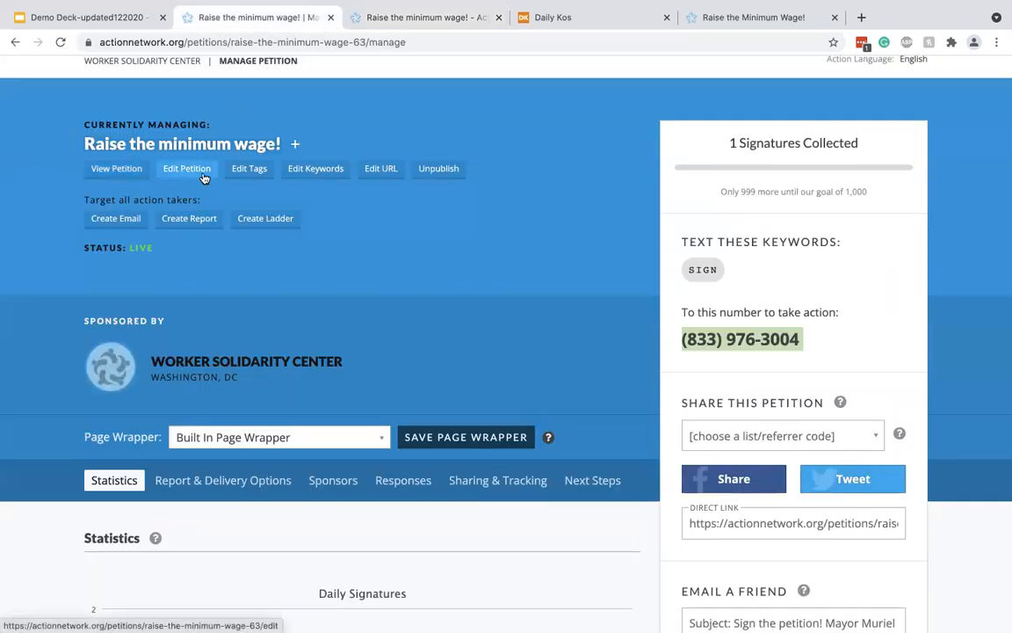
left_click(255, 172)
left_click(391, 376)
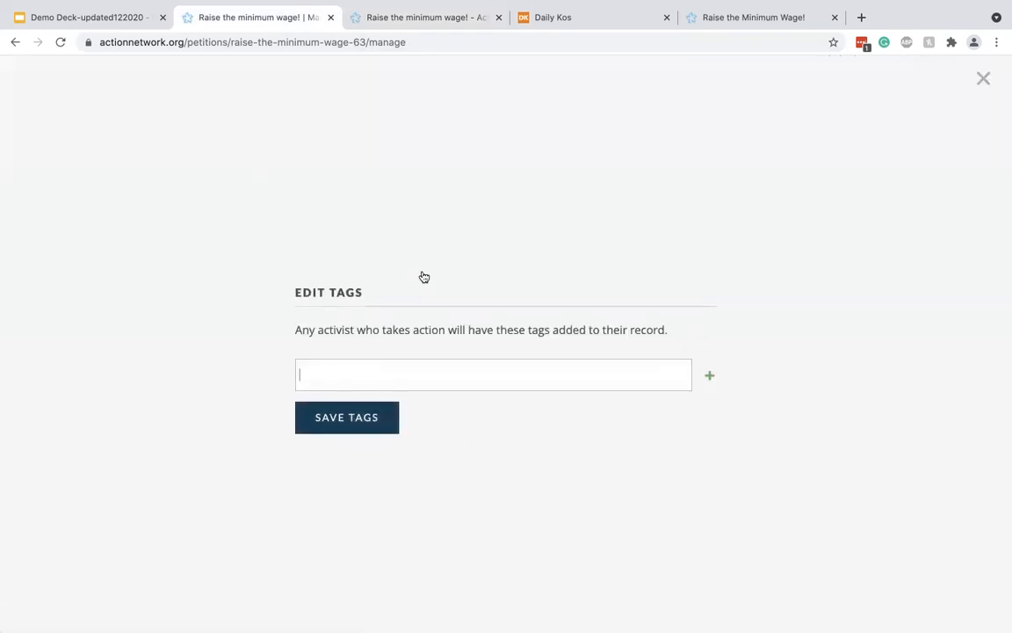
type("min")
key("Return")
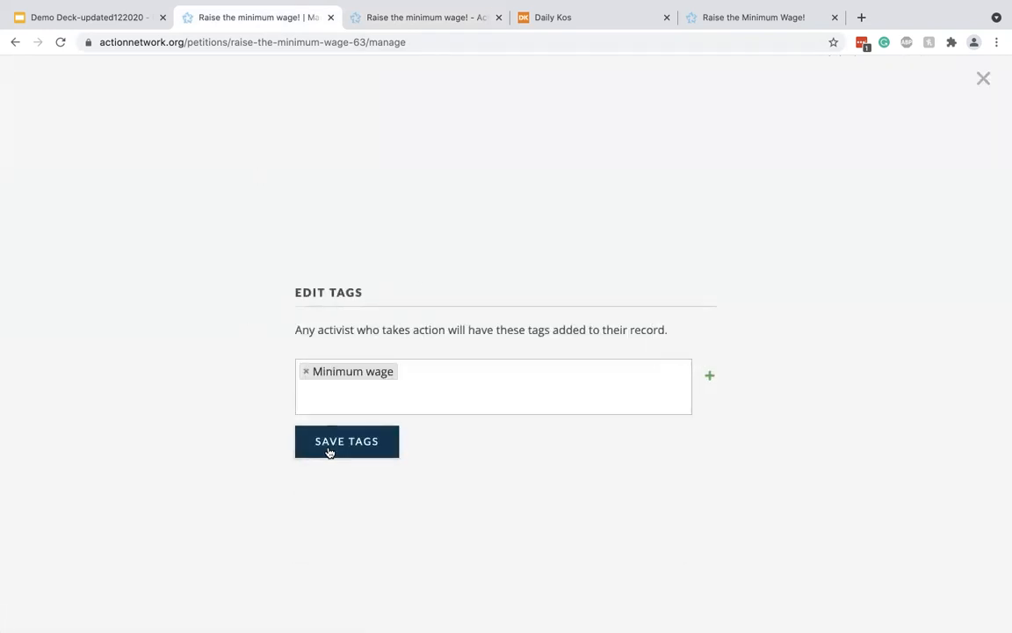
left_click(330, 450)
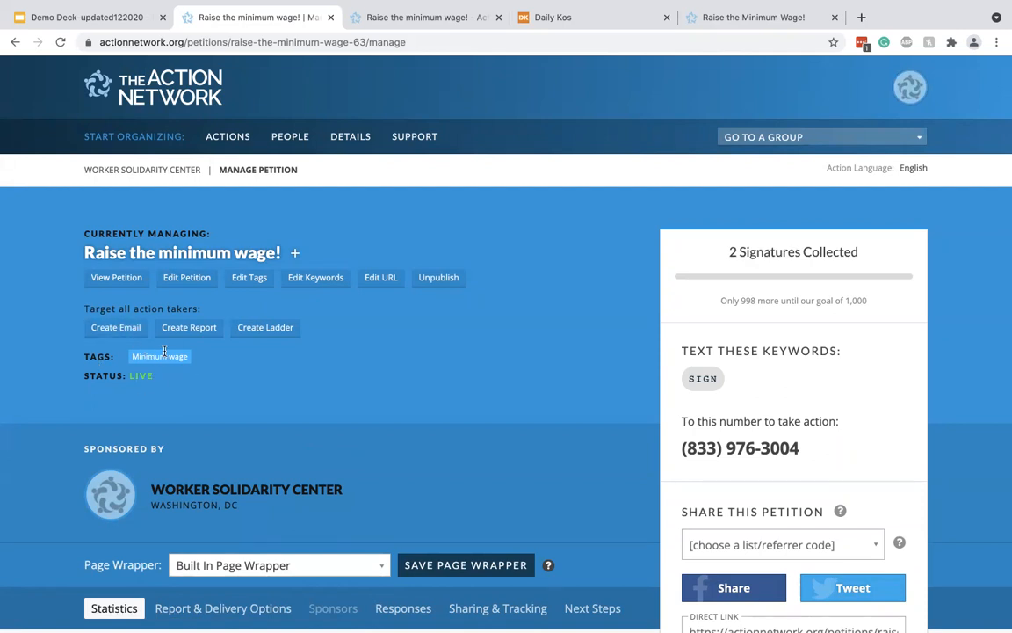
Step: Set the petition's page wrapper to Petition Wrapper and save it
scroll(334, 373, "down", 3)
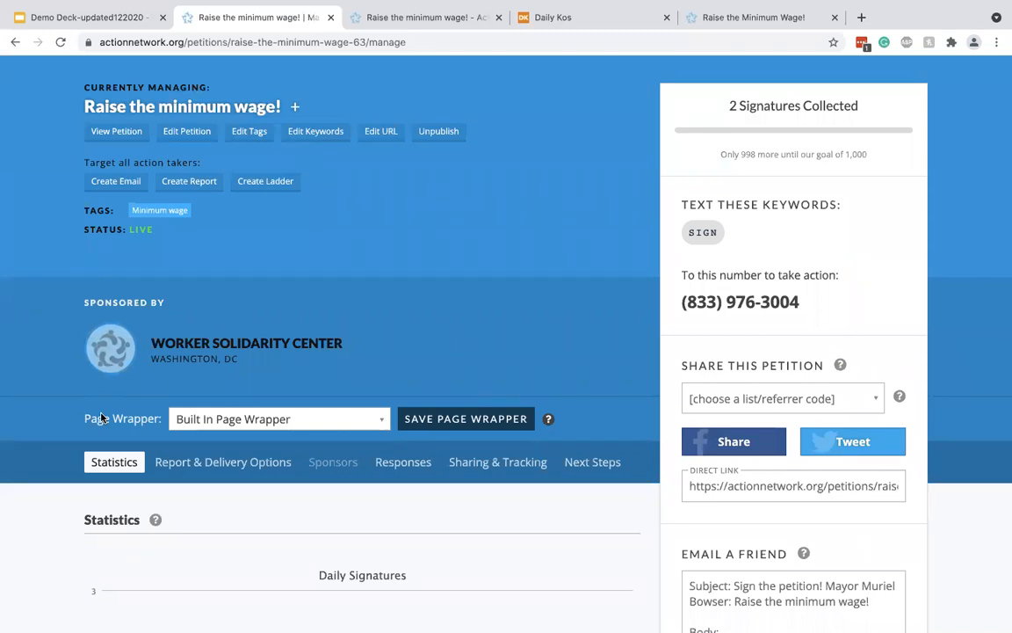
left_click(220, 419)
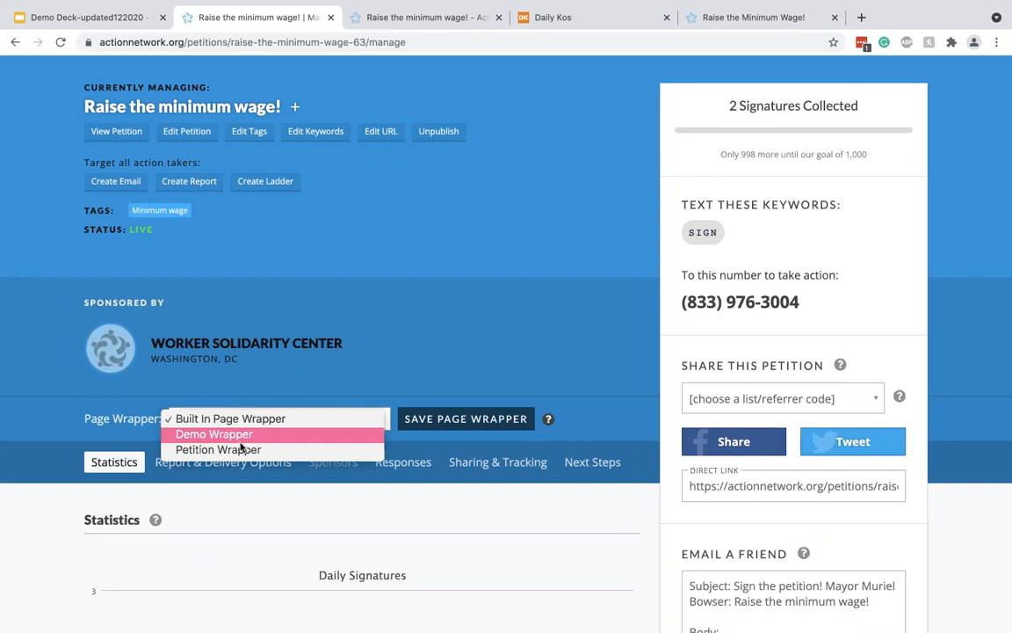
left_click(244, 449)
left_click(466, 419)
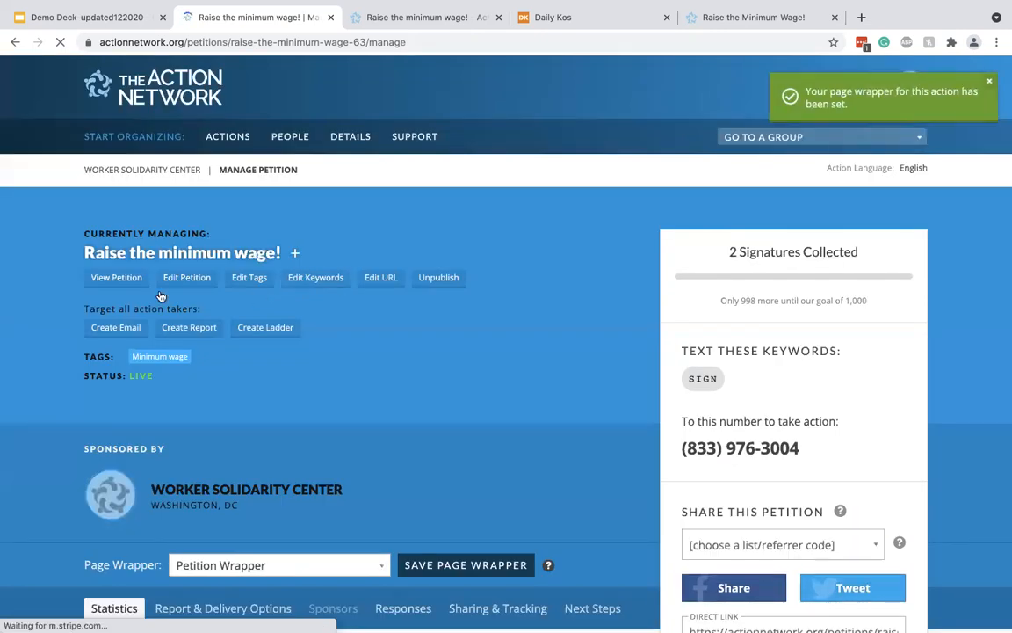
Step: View the live petition to check its branding and signing form under the new page wrapper
left_click(114, 278)
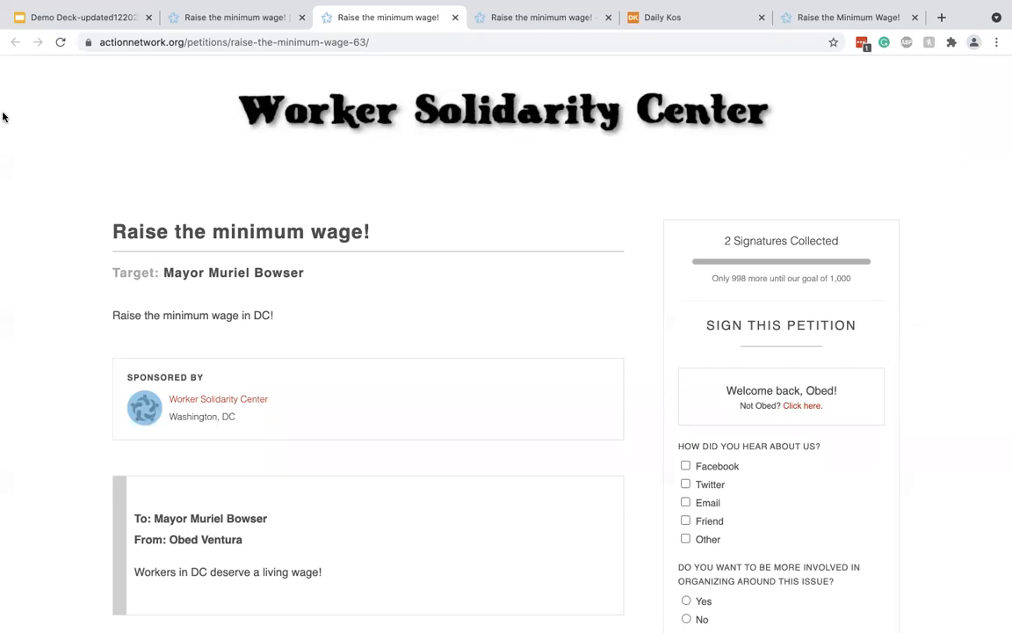
scroll(542, 204, "down", 3)
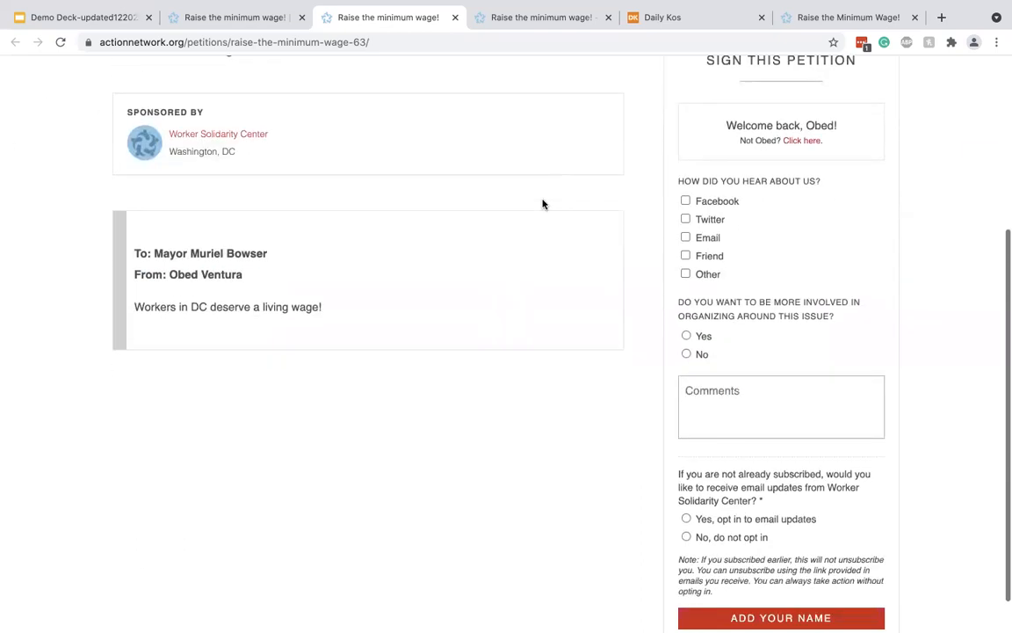
scroll(756, 289, "up", 3)
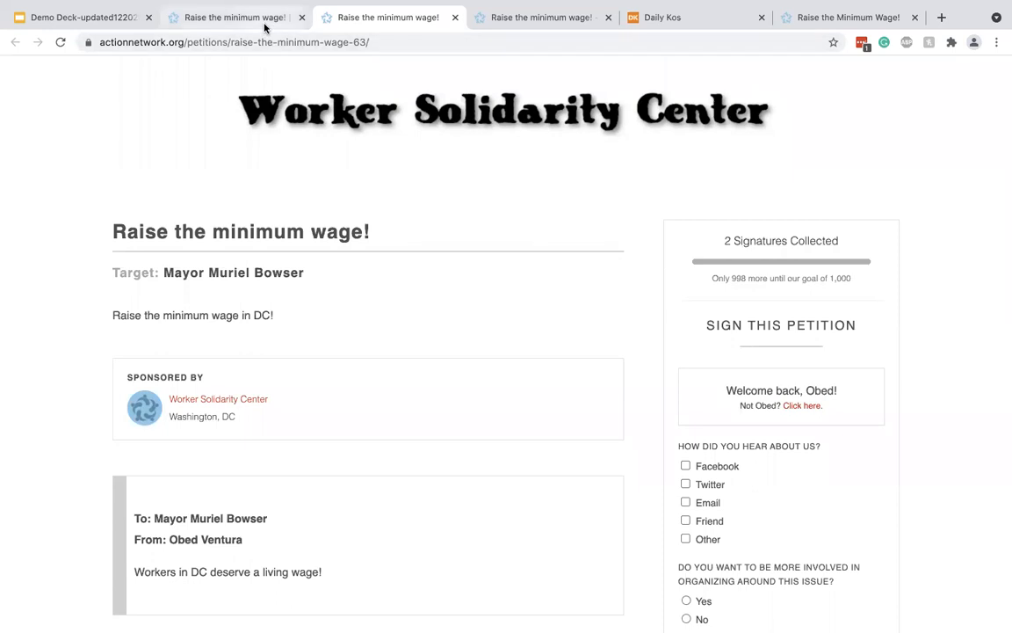
Step: Return to the petition's management page and select its whole embed code
left_click(237, 19)
scroll(655, 473, "down", 5)
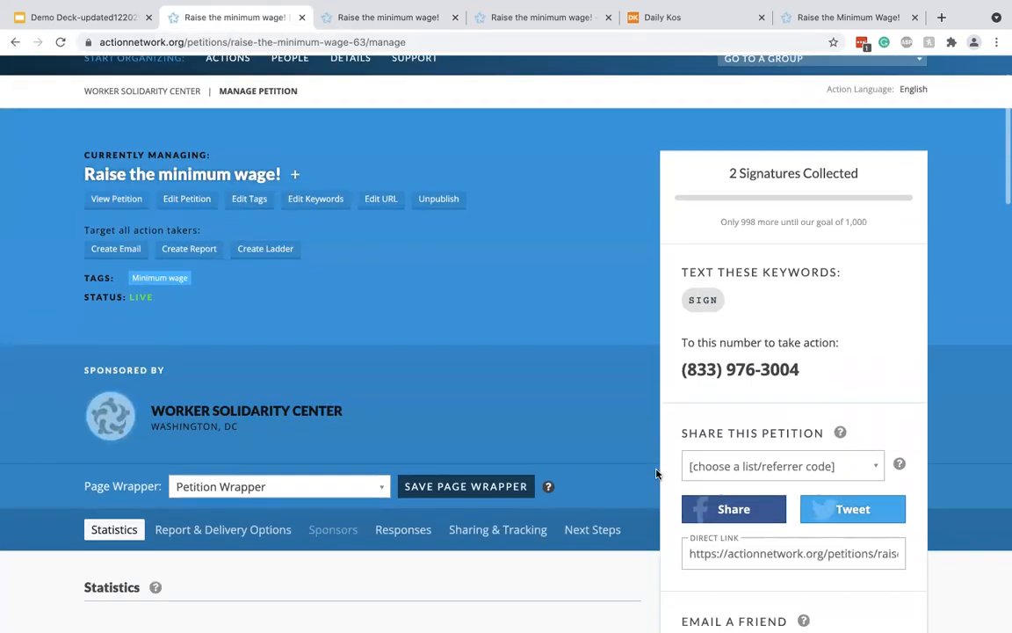
scroll(656, 475, "down", 6)
left_click(795, 237)
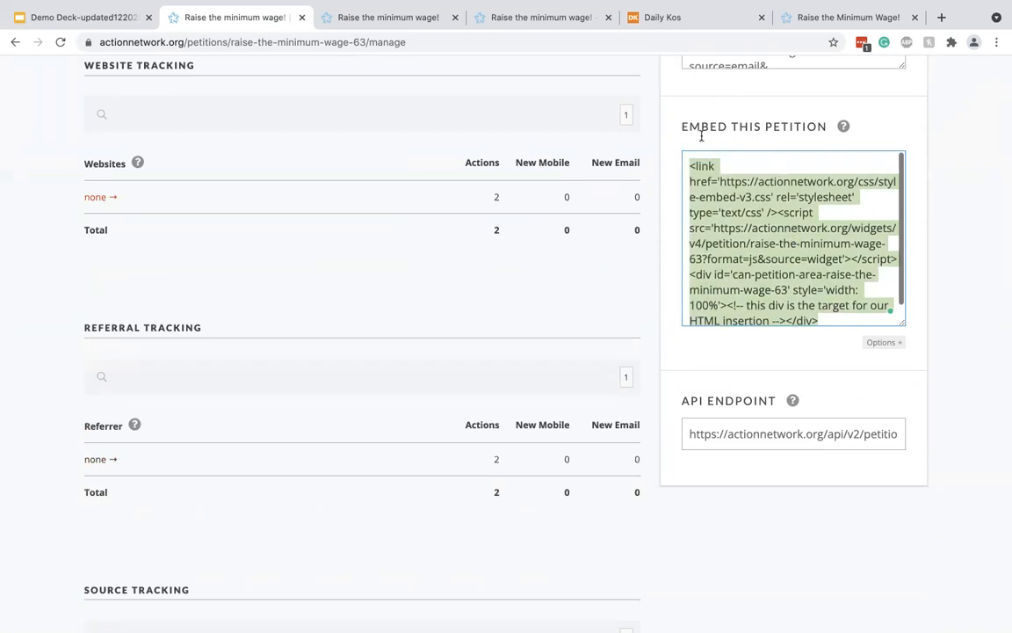
Step: Show the embed options and examine the available widths, styles and layouts
left_click(878, 343)
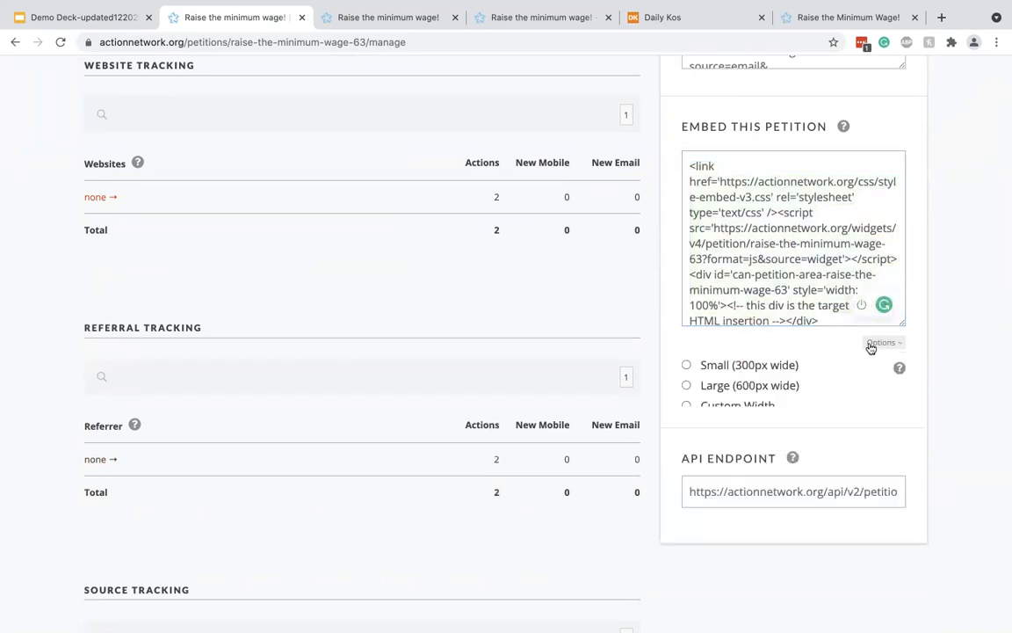
scroll(791, 352, "down", 1)
left_click(780, 349)
left_click(791, 351)
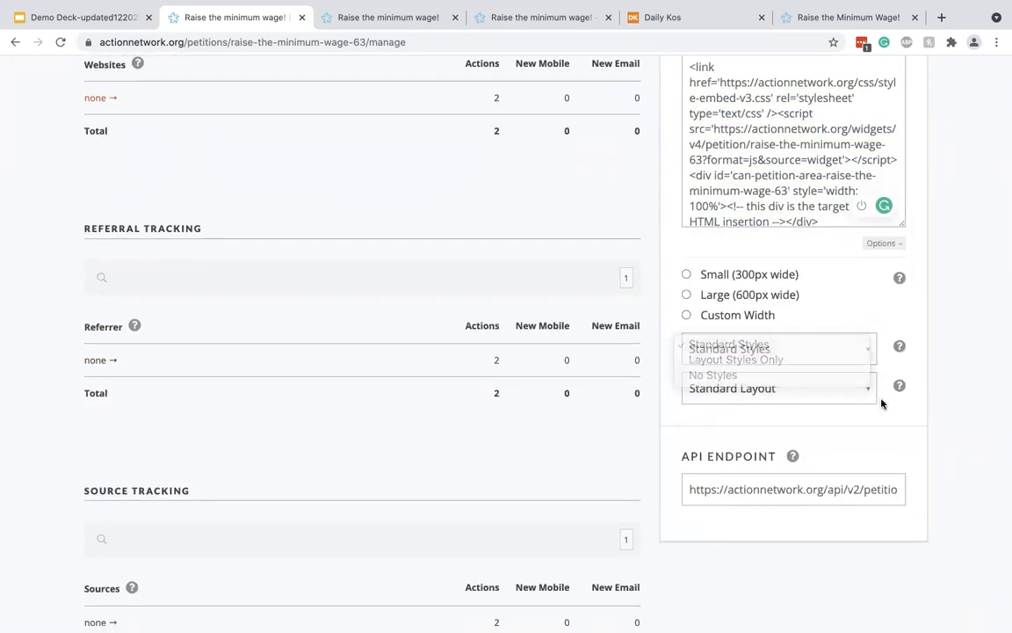
left_click(807, 392)
left_click(912, 445)
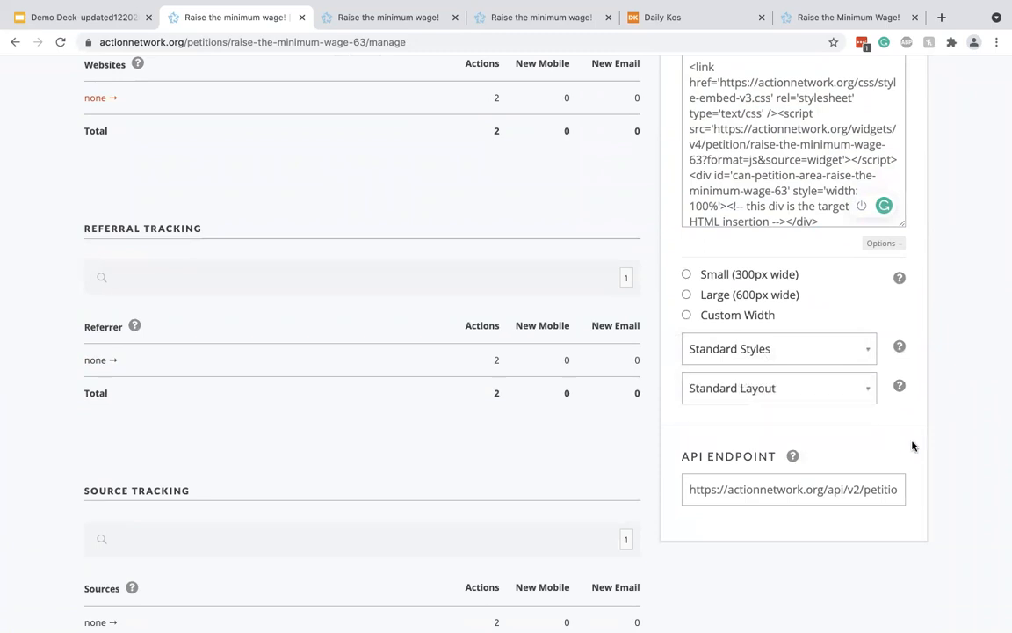
Step: Switch to the Daily Kos homepage and examine the petition about ending the filibuster as an example of an embedded action
left_click(661, 16)
scroll(509, 391, "down", 10)
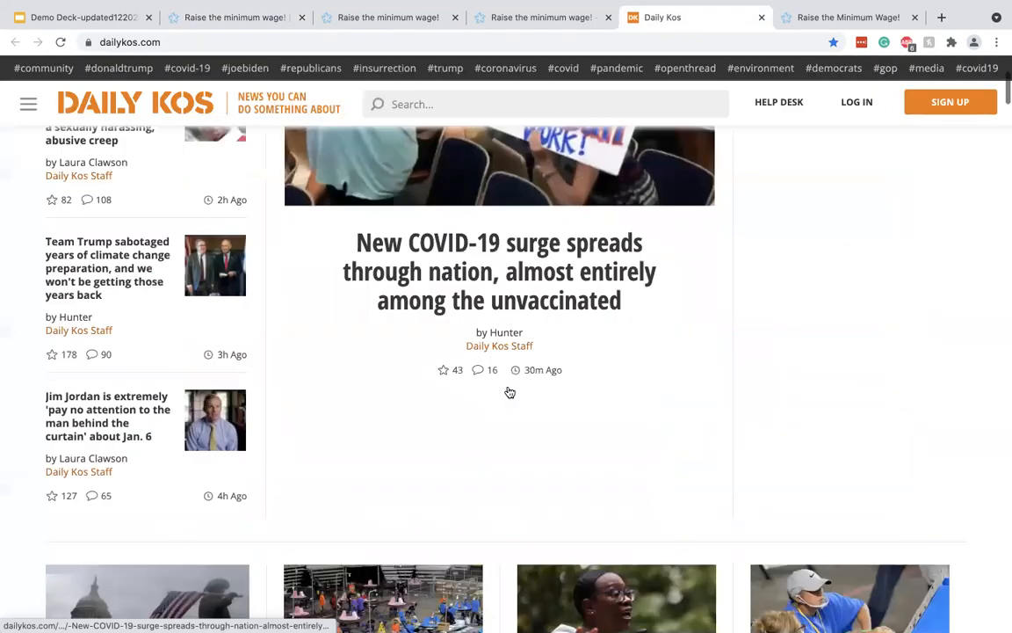
scroll(509, 391, "down", 15)
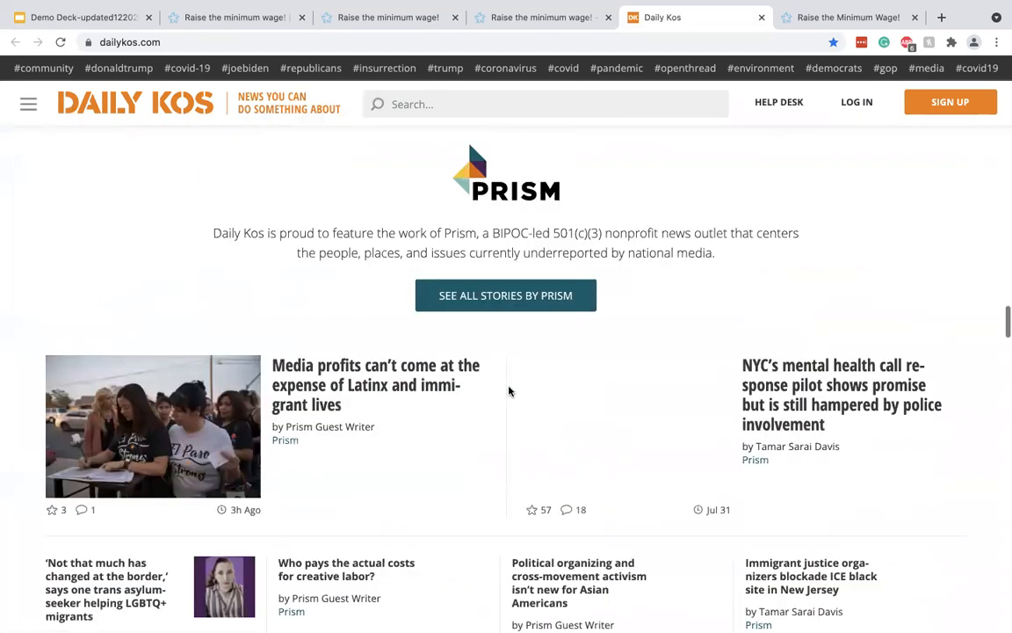
scroll(508, 391, "down", 15)
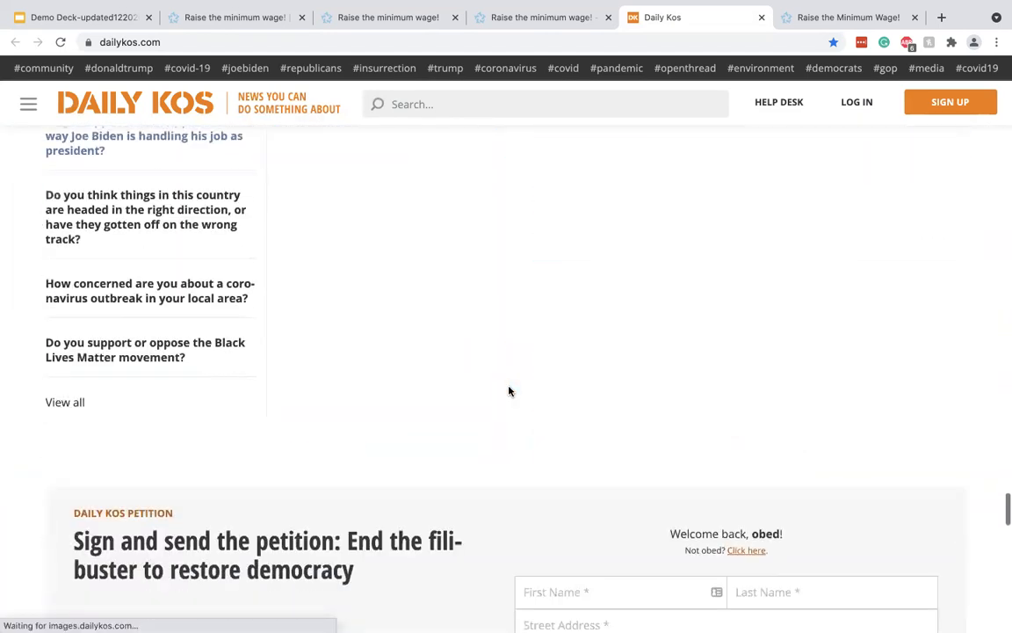
scroll(509, 390, "down", 1)
scroll(508, 391, "up", 2)
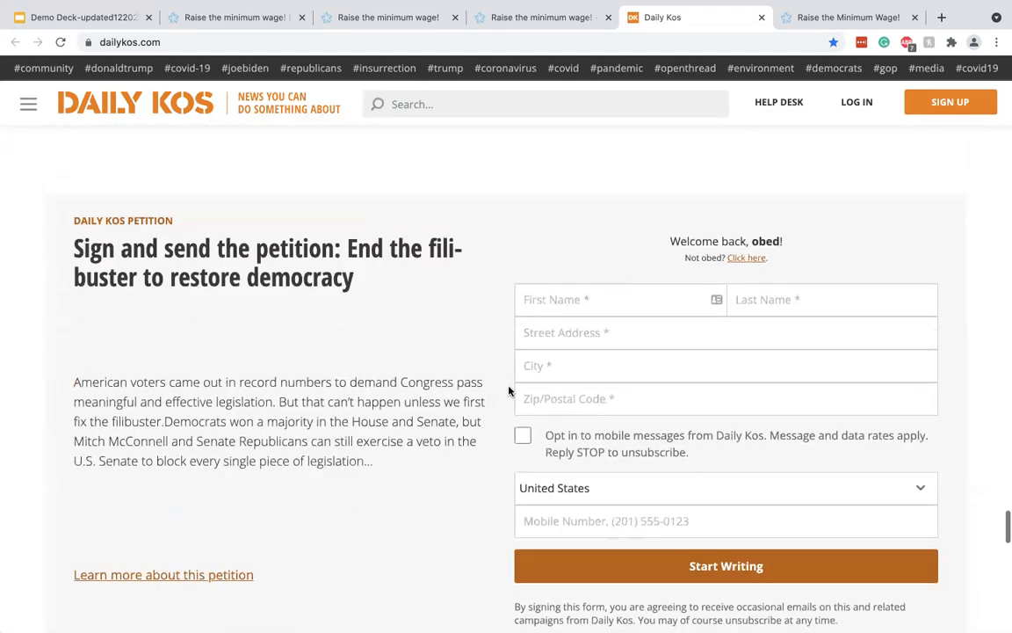
scroll(508, 391, "down", 2)
scroll(508, 391, "up", 1)
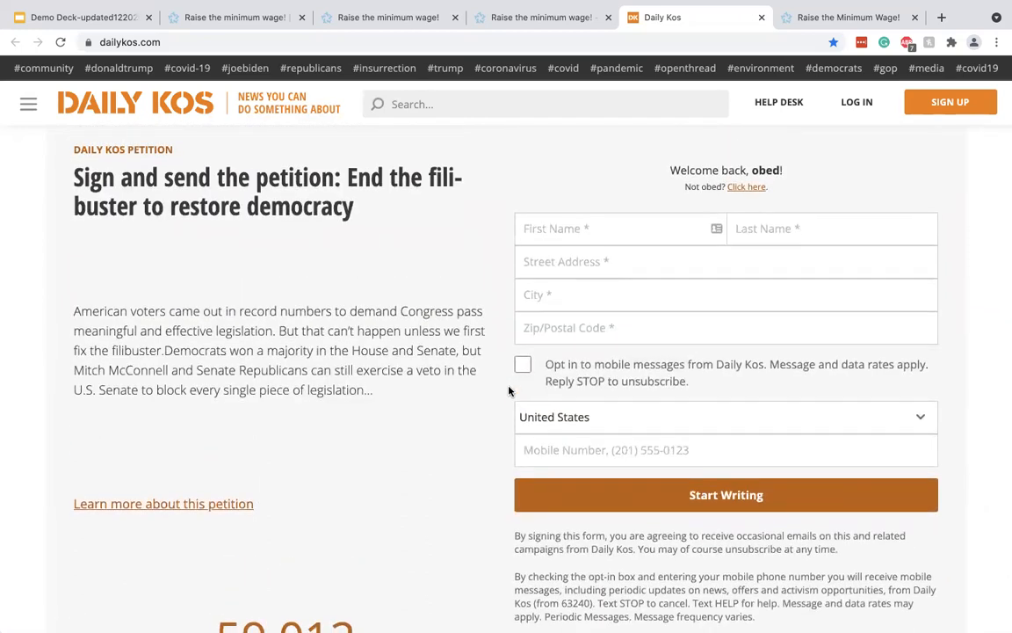
scroll(509, 391, "down", 1)
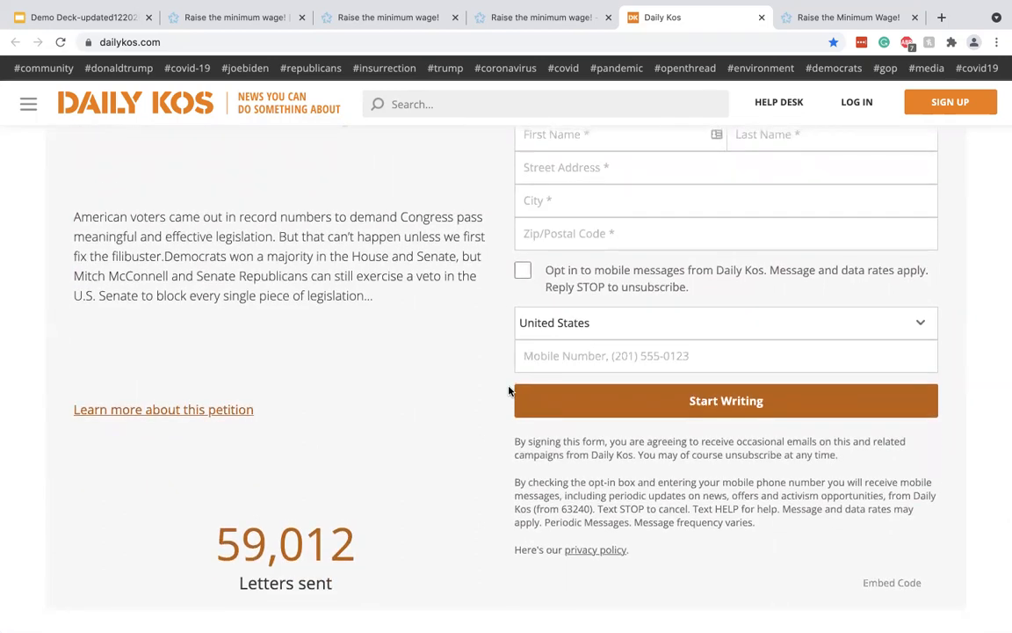
scroll(508, 391, "up", 1)
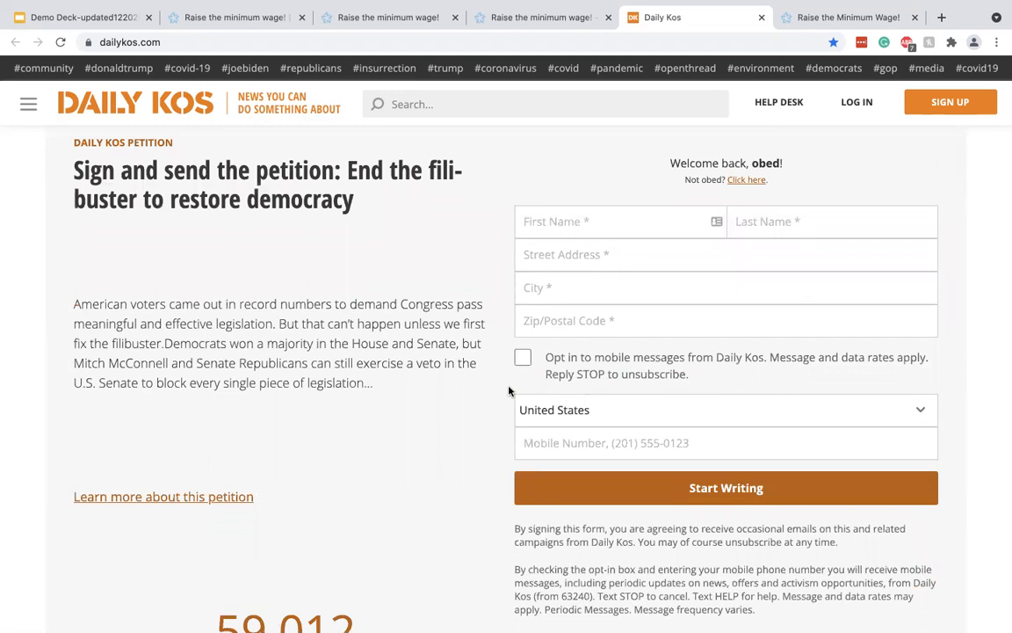
Step: Return to the petition's management page and review its daily signatures and its website, referral and source tracking statistics
left_click(358, 19)
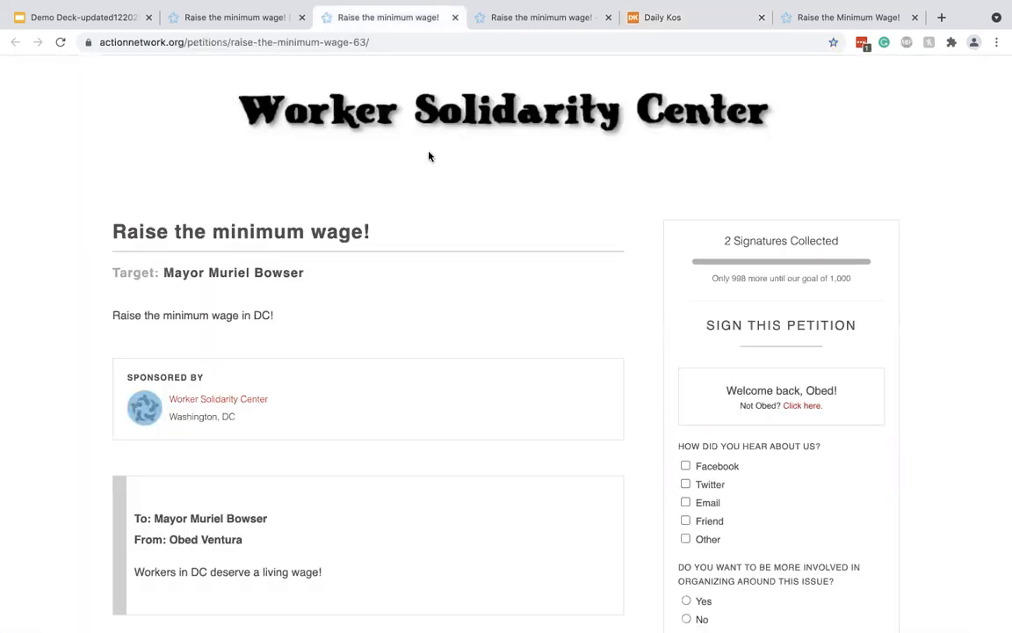
left_click(244, 24)
scroll(318, 209, "up", 3)
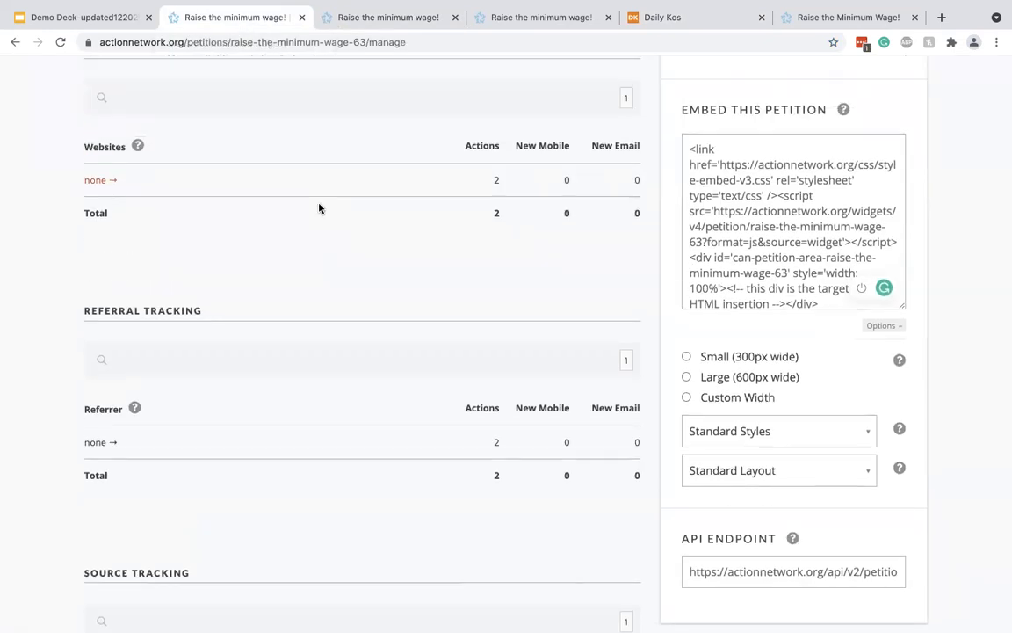
scroll(318, 207, "up", 5)
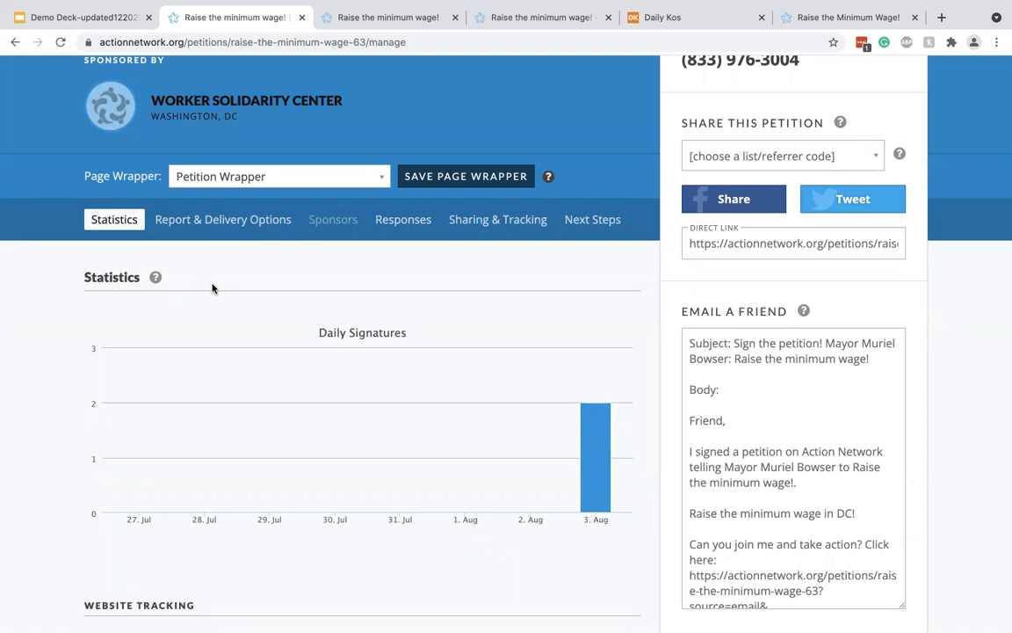
scroll(211, 287, "down", 2)
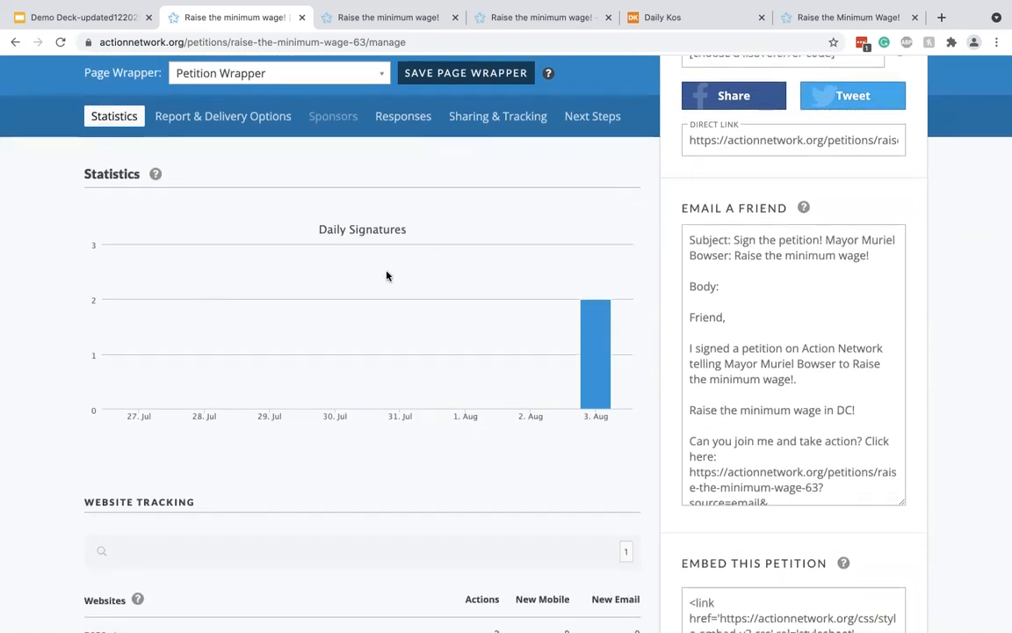
scroll(487, 310, "down", 5)
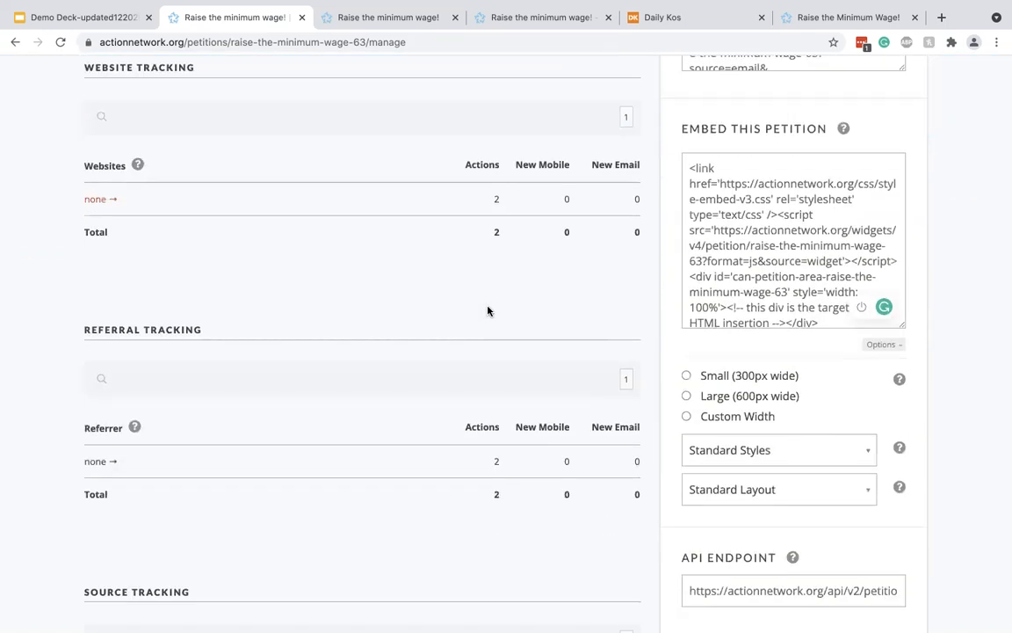
scroll(487, 310, "down", 4)
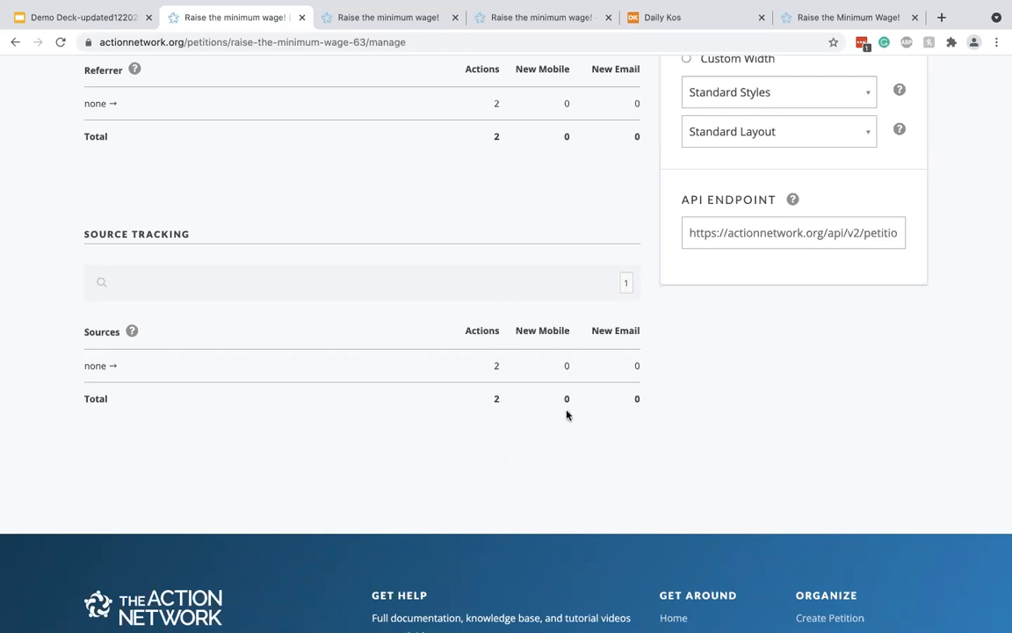
scroll(567, 413, "up", 5)
scroll(566, 413, "up", 15)
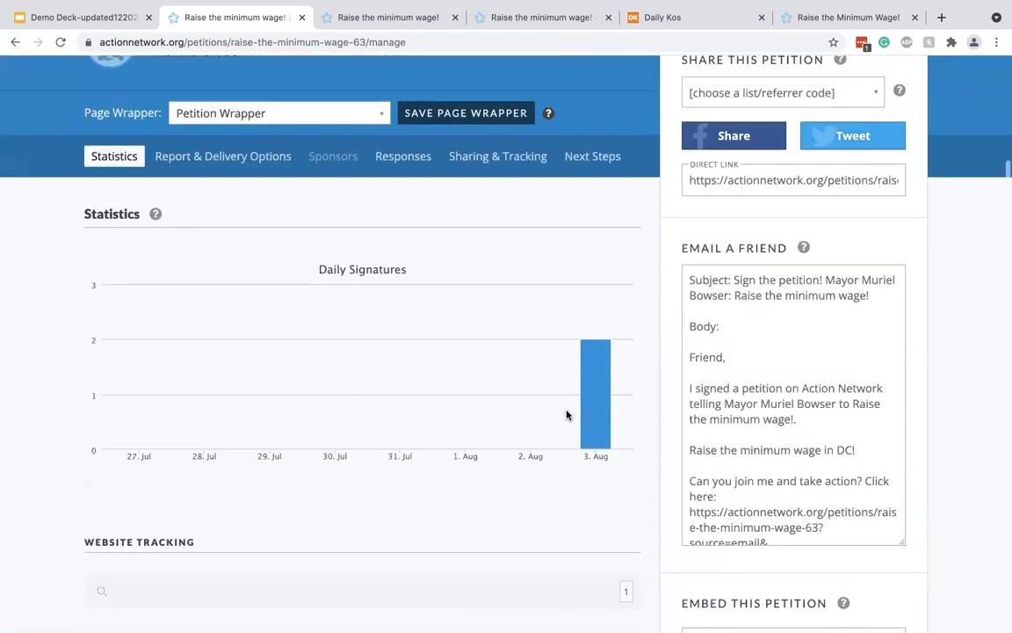
Step: Open the petition's response settings and review the thank-you redirect link, unpublished redirect link and auto-response email
left_click(407, 227)
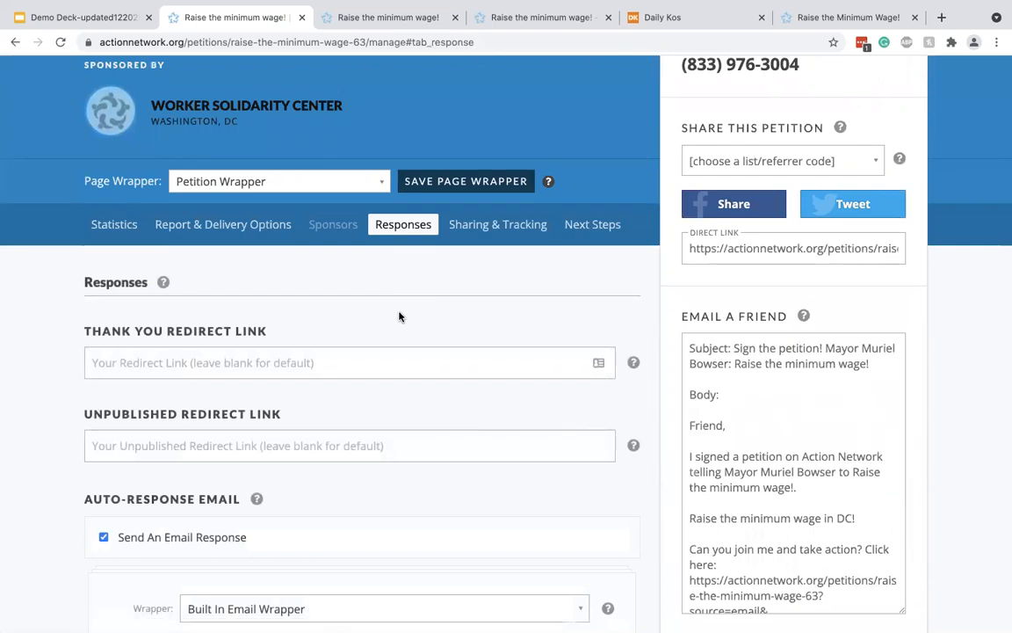
triple_click(299, 329)
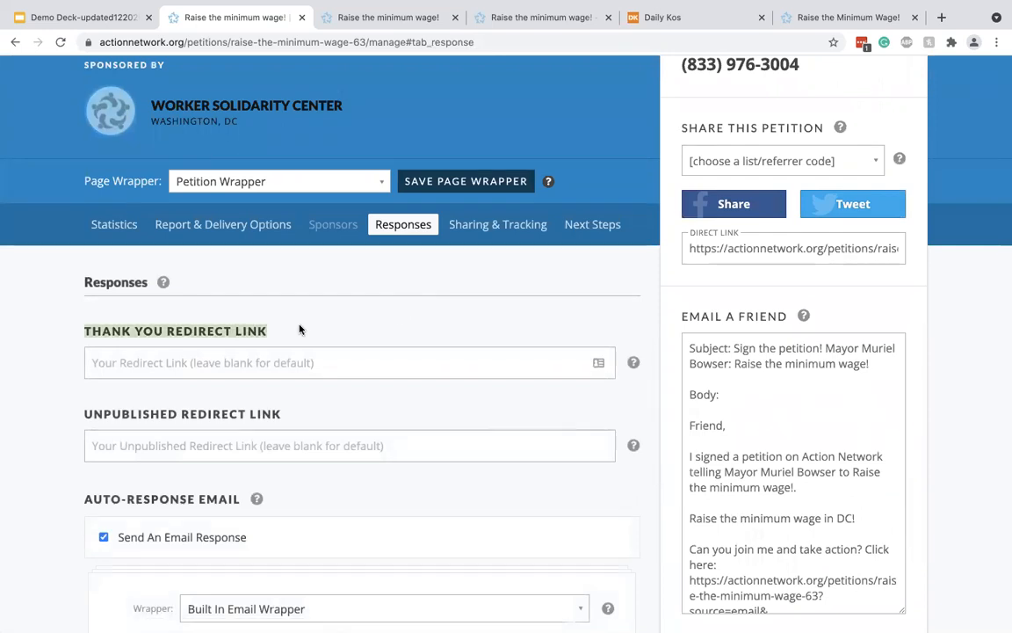
scroll(381, 300, "down", 2)
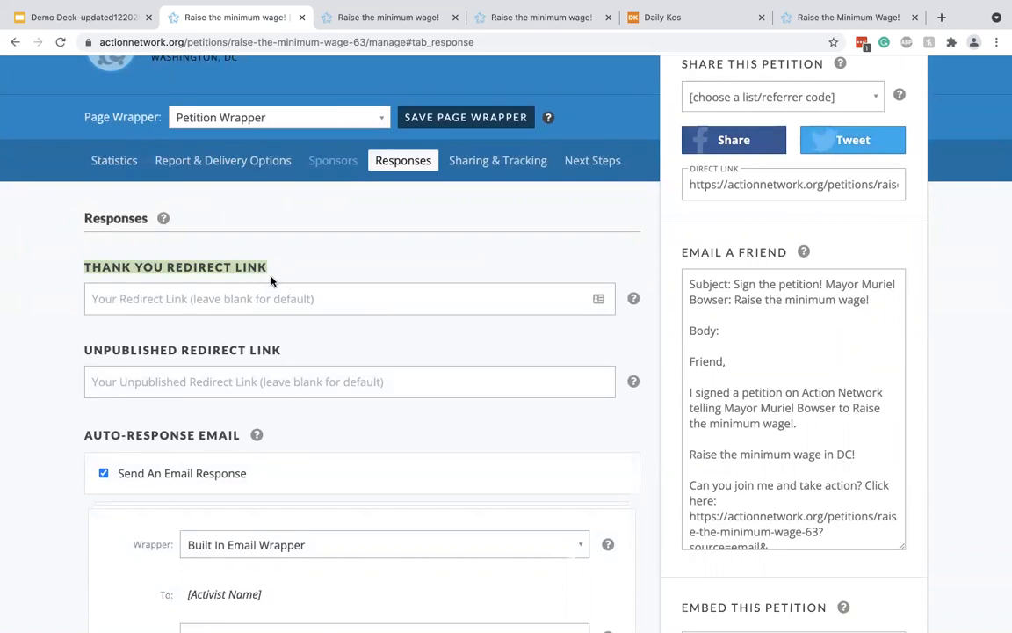
scroll(272, 281, "down", 3)
left_click(188, 261)
left_click(188, 261)
scroll(210, 244, "down", 2)
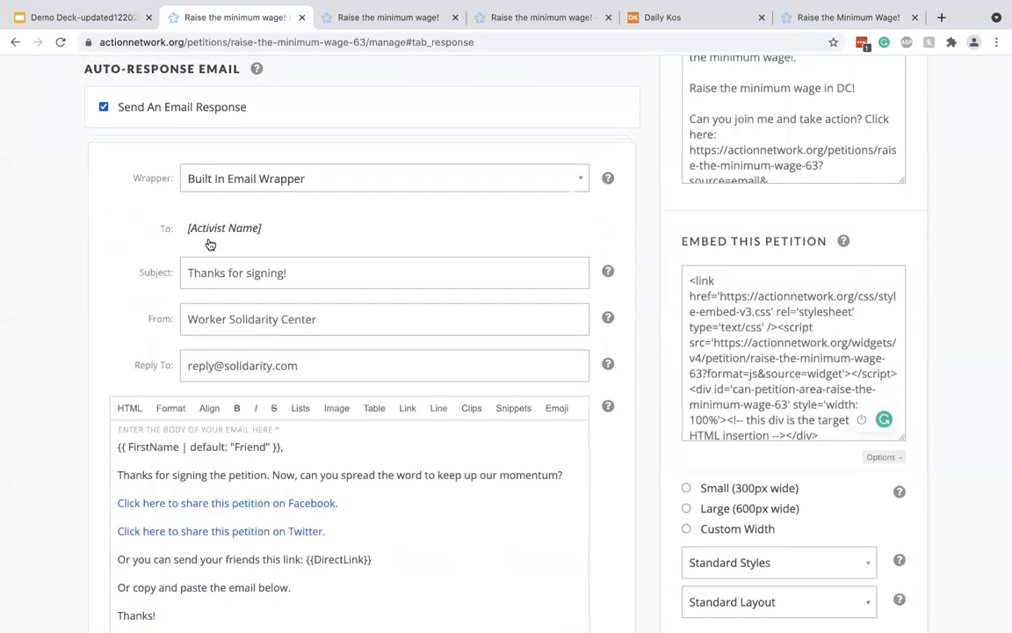
scroll(307, 230, "down", 3)
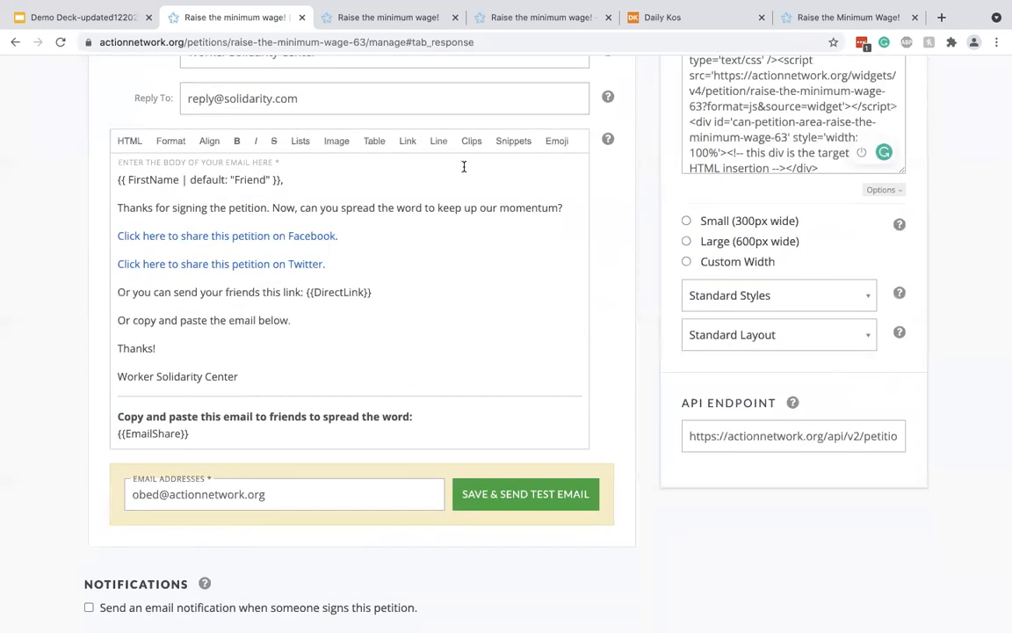
scroll(474, 249, "up", 5)
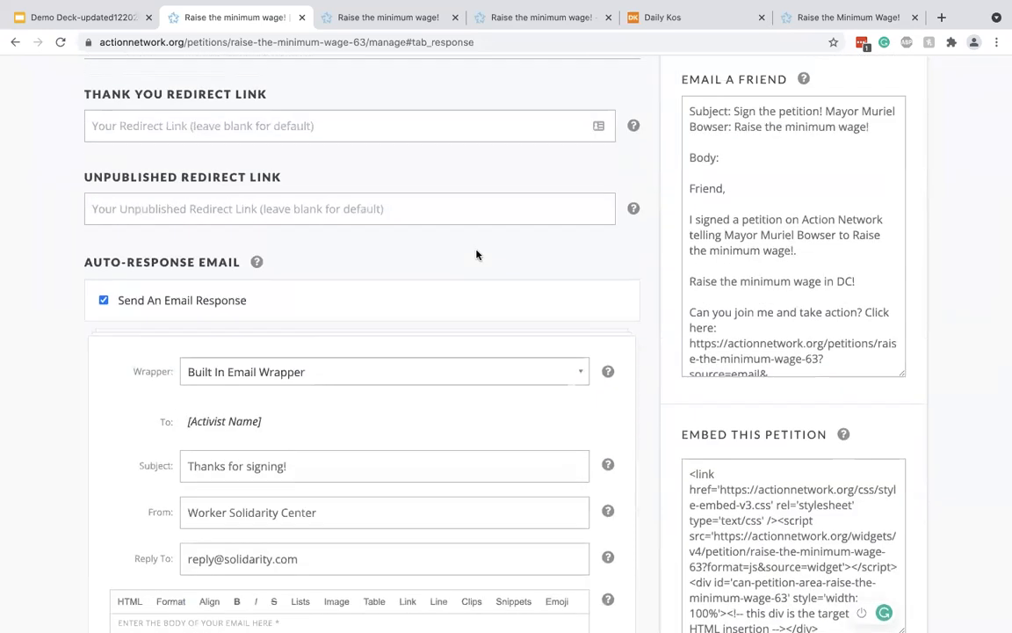
Step: Open the petition's sharing and tracking settings and review the Facebook, Twitter, email, direct link and tracking code options
scroll(477, 255, "up", 3)
left_click(486, 283)
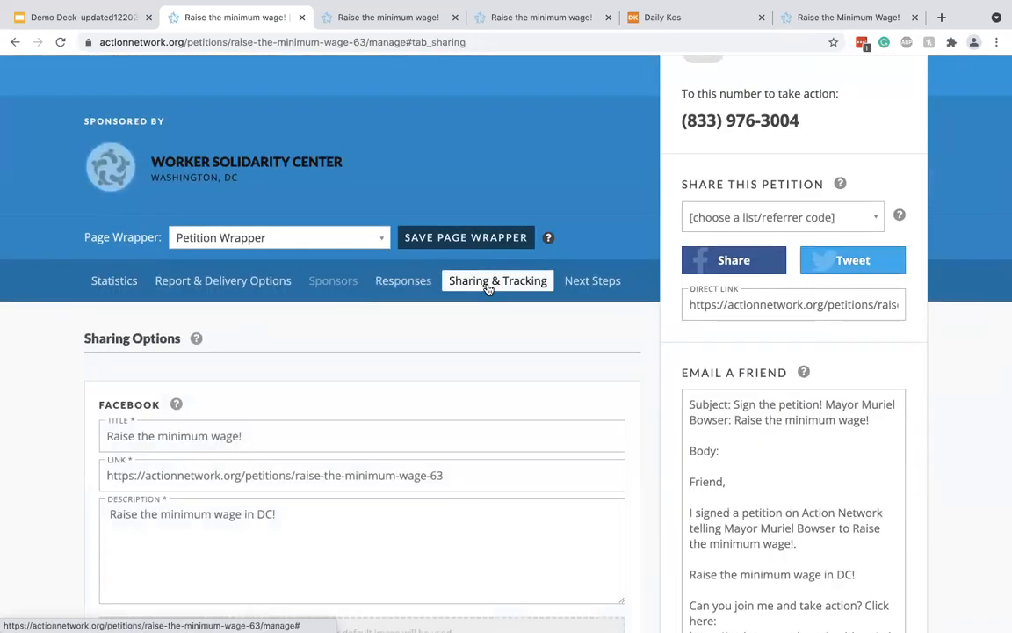
scroll(483, 331, "down", 2)
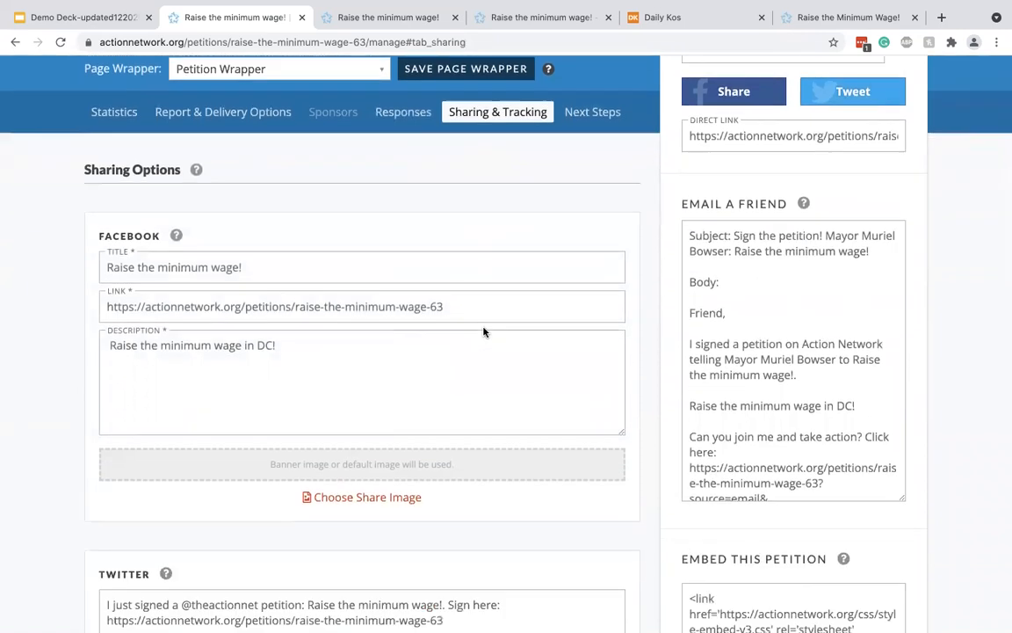
scroll(483, 331, "down", 4)
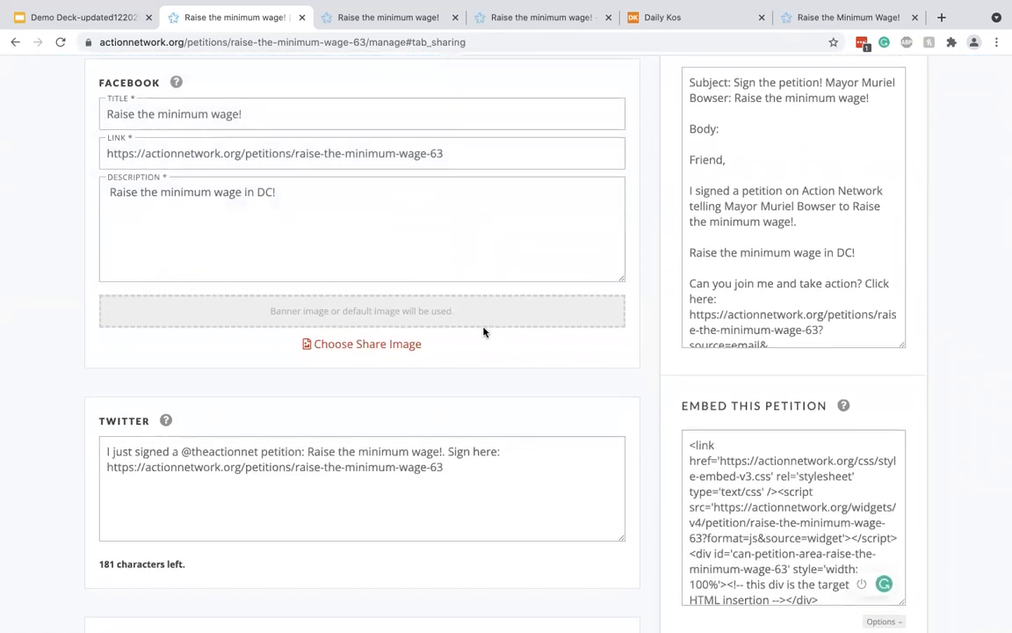
scroll(483, 331, "up", 3)
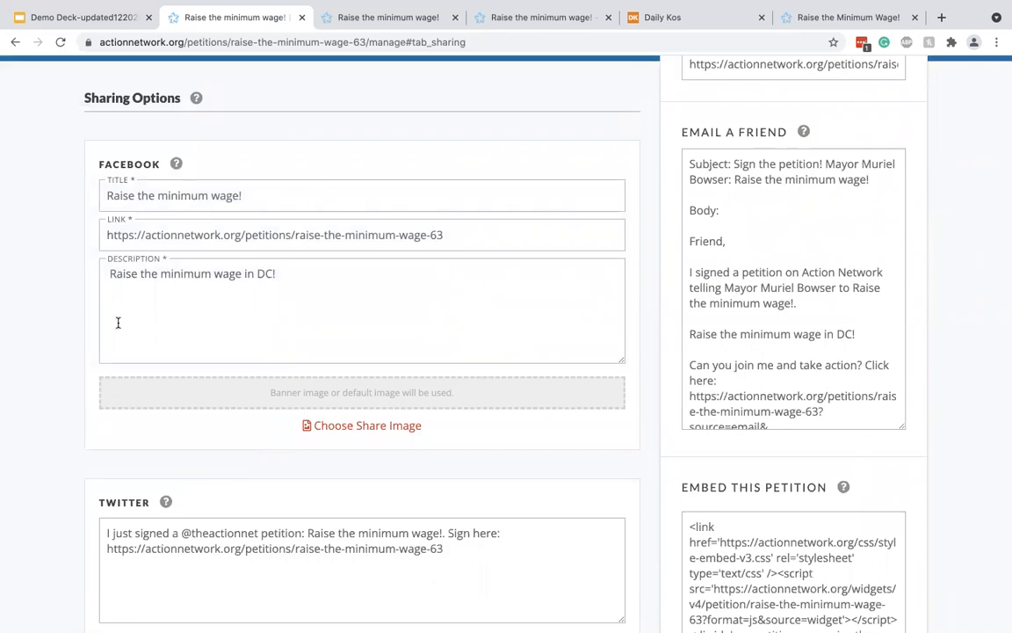
scroll(181, 326, "down", 3)
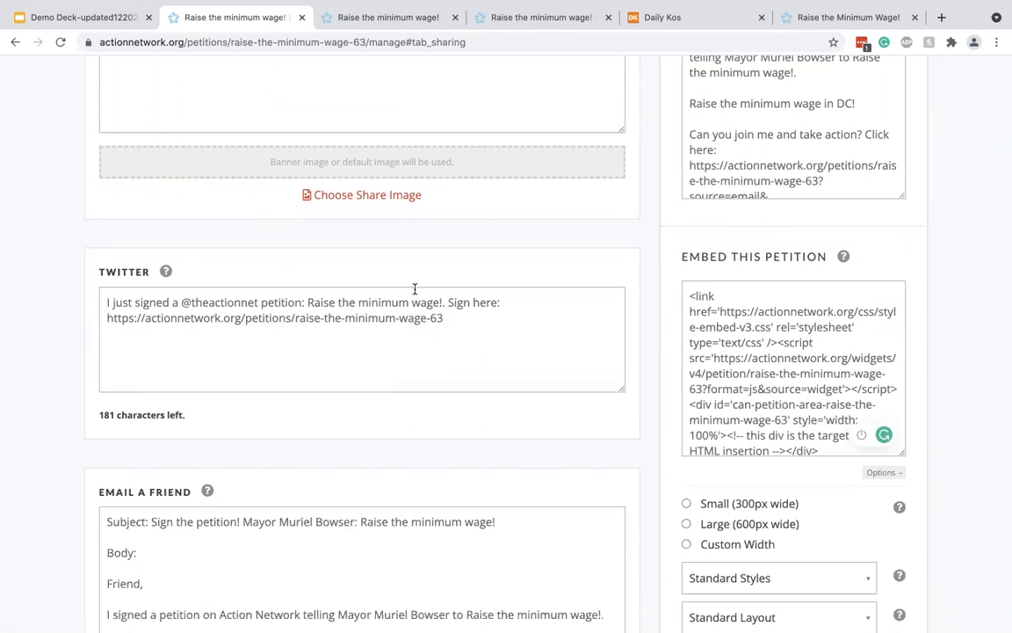
scroll(415, 290, "down", 9)
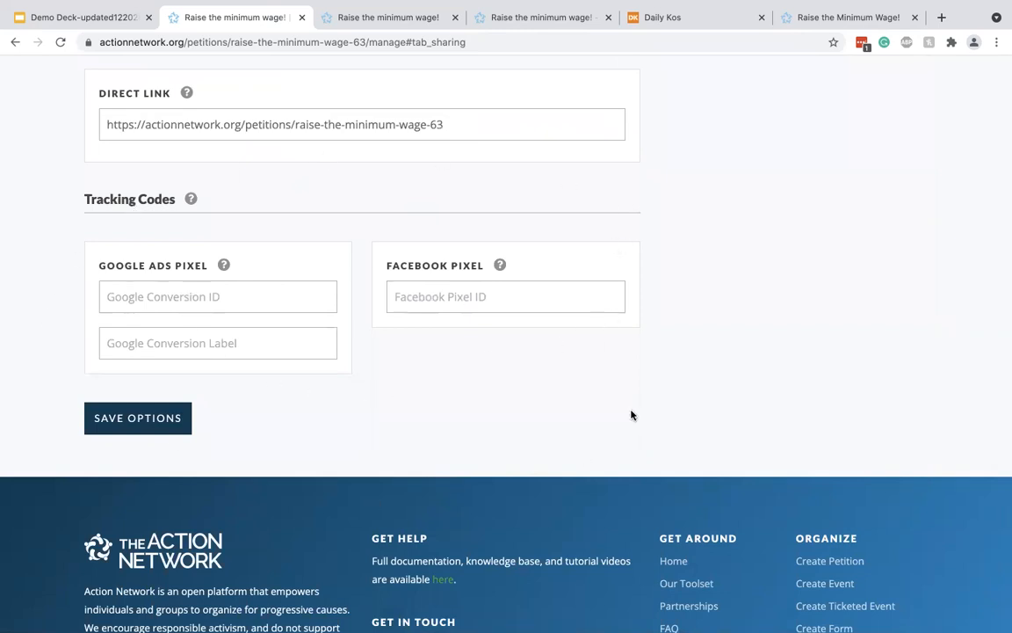
Step: Open the petition's report and delivery options and examine the latest activists' contact details, mobile opt-in and timestamp columns
scroll(725, 355, "up", 8)
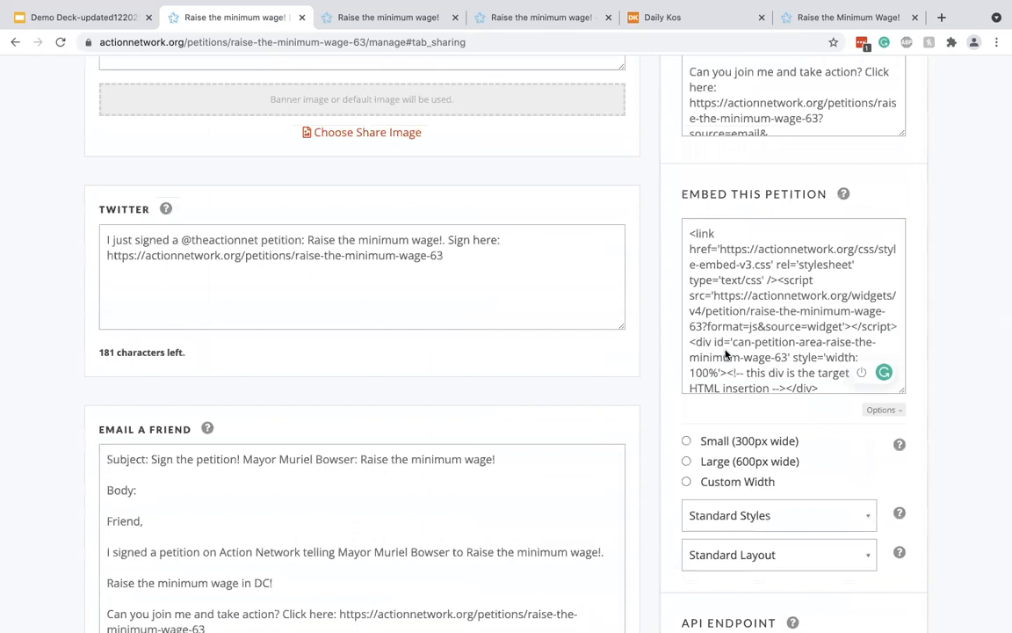
scroll(725, 355, "up", 5)
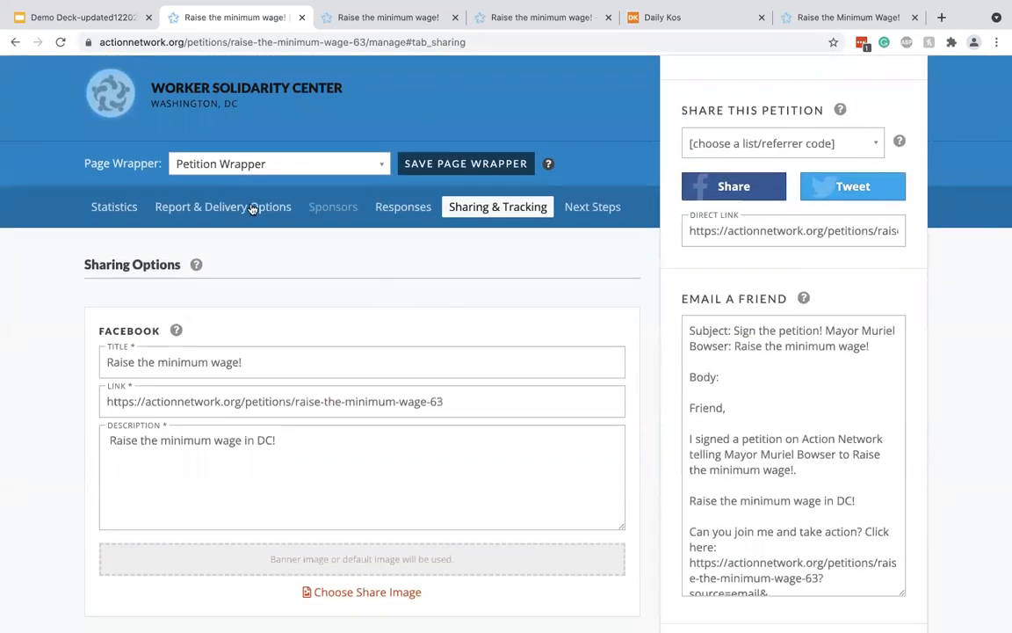
left_click(253, 209)
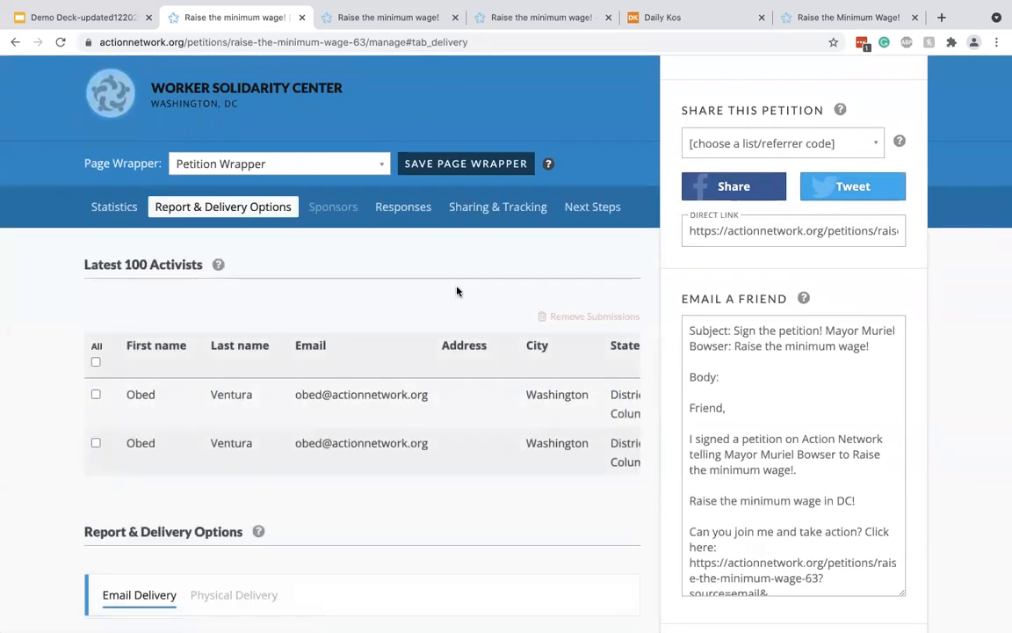
scroll(456, 290, "down", 2)
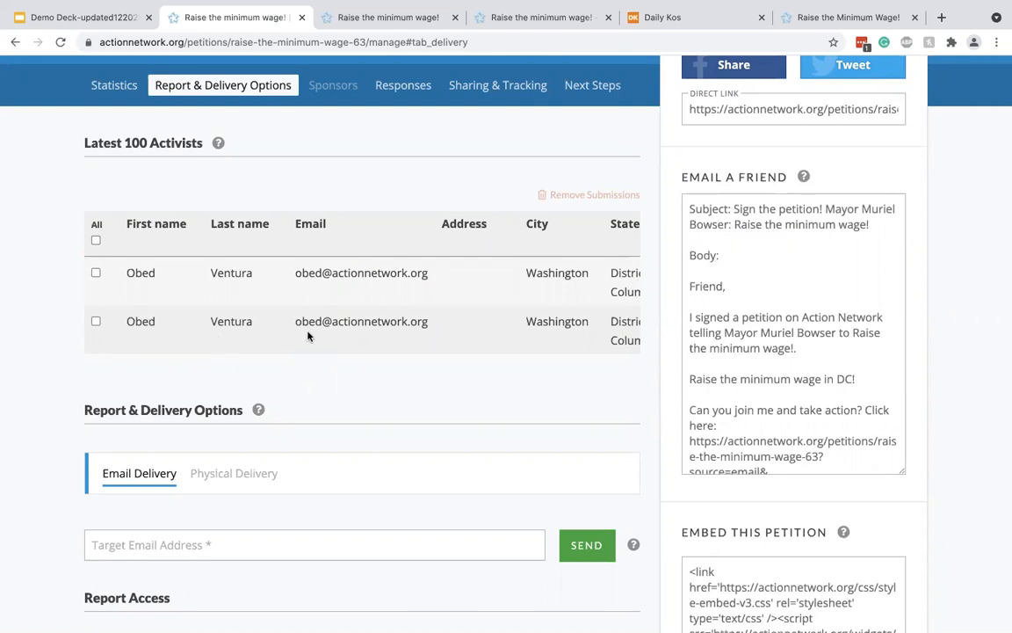
left_click_drag(295, 321, 397, 367)
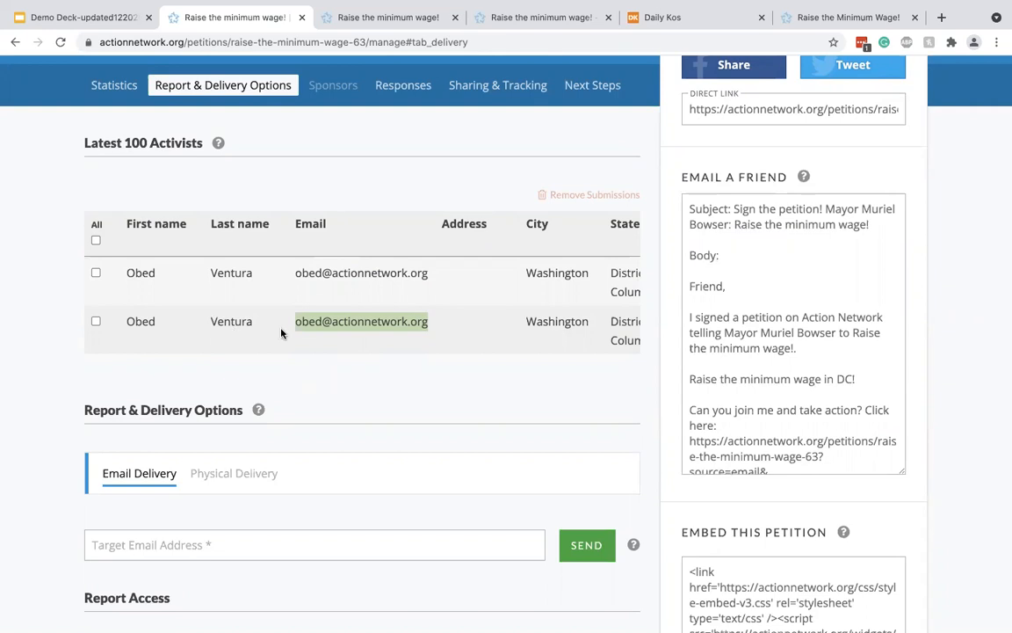
left_click(492, 296)
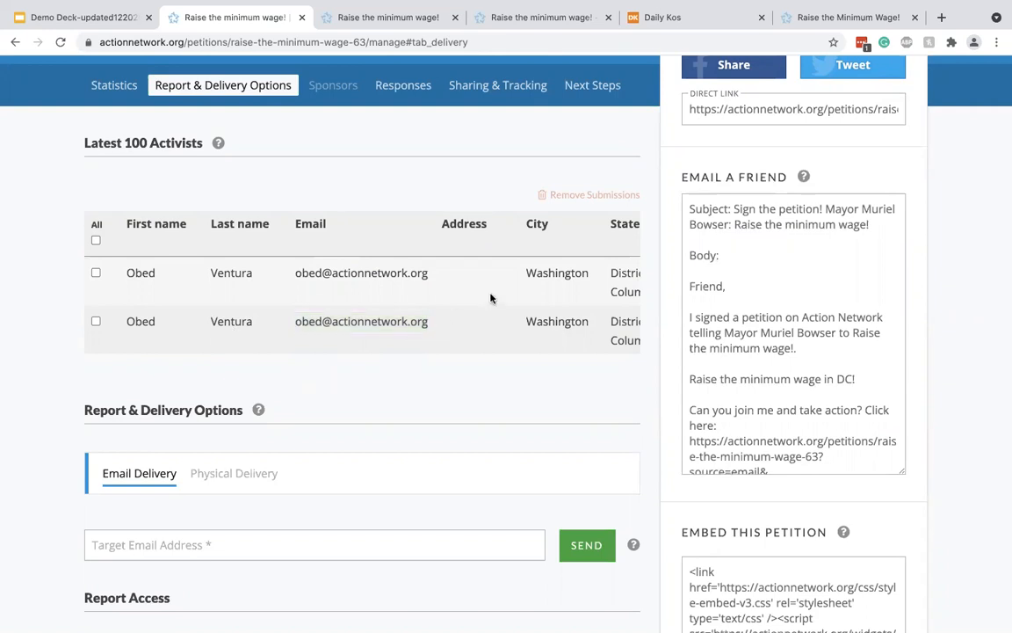
scroll(492, 296, "right", 10)
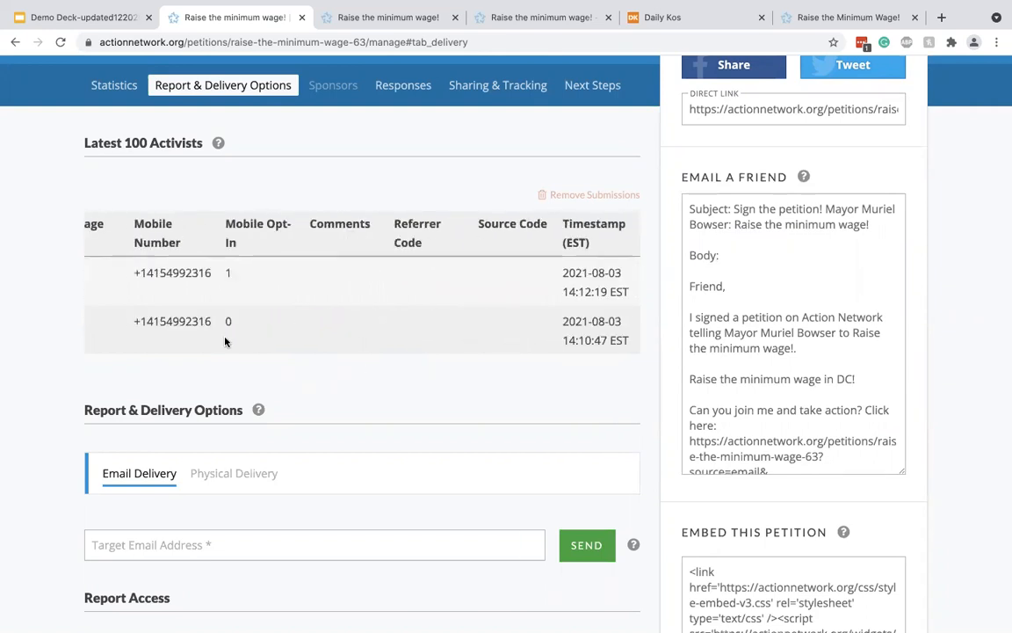
left_click(244, 251)
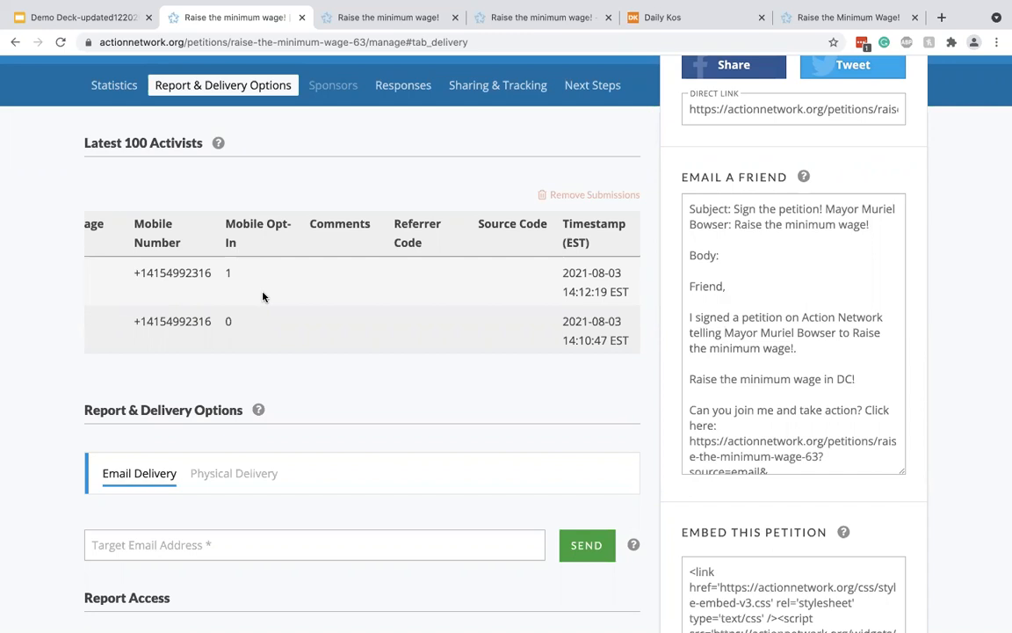
scroll(261, 297, "left", 8)
scroll(262, 297, "left", 8)
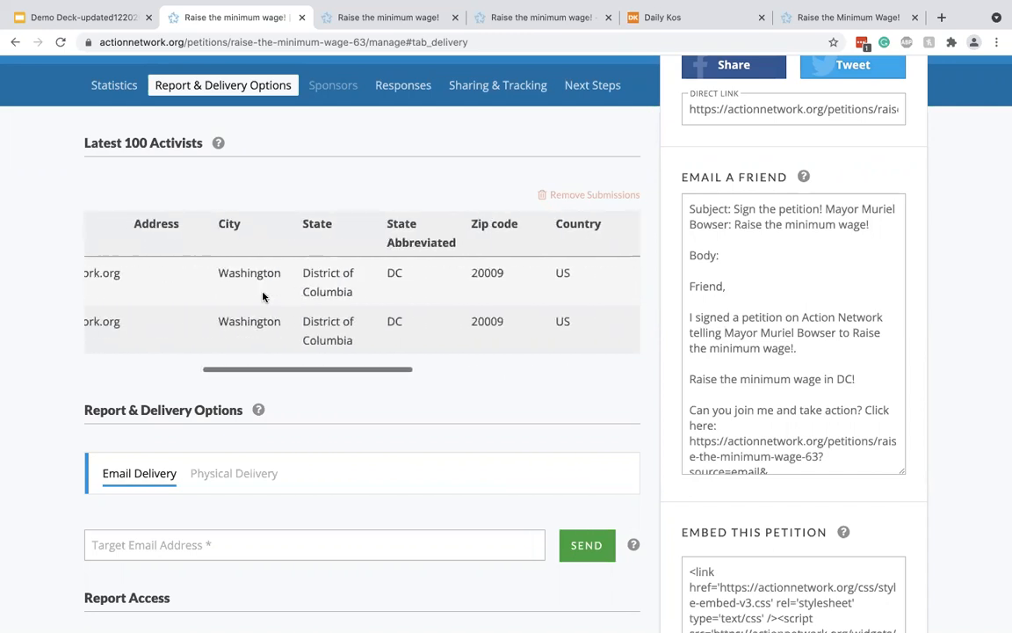
Step: Review the latest activists' name, location and mobile columns, and show the petition's physical delivery options
scroll(262, 297, "left", 3)
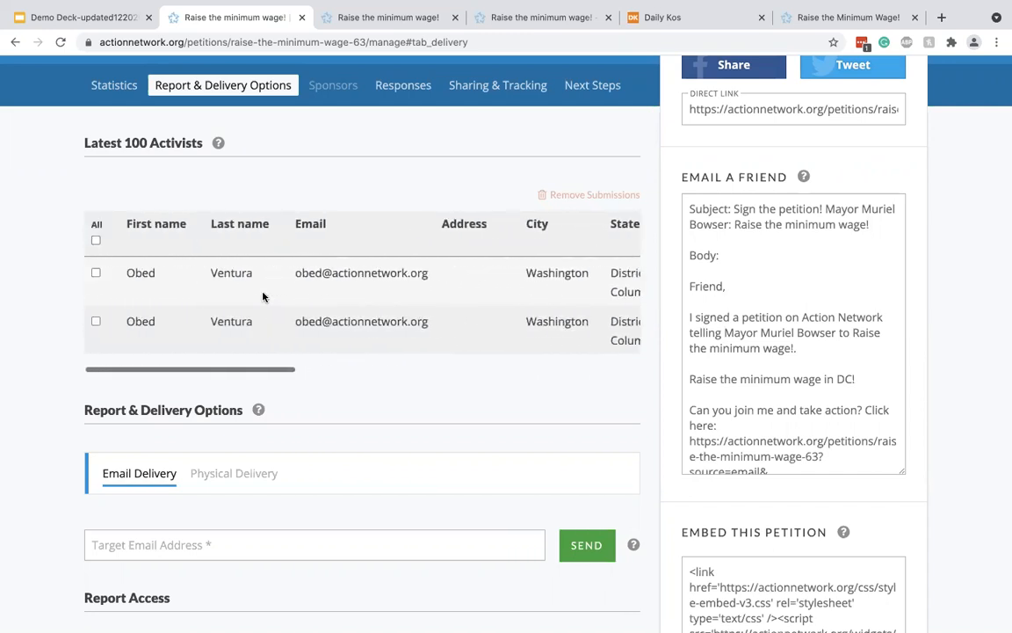
scroll(261, 297, "right", 3)
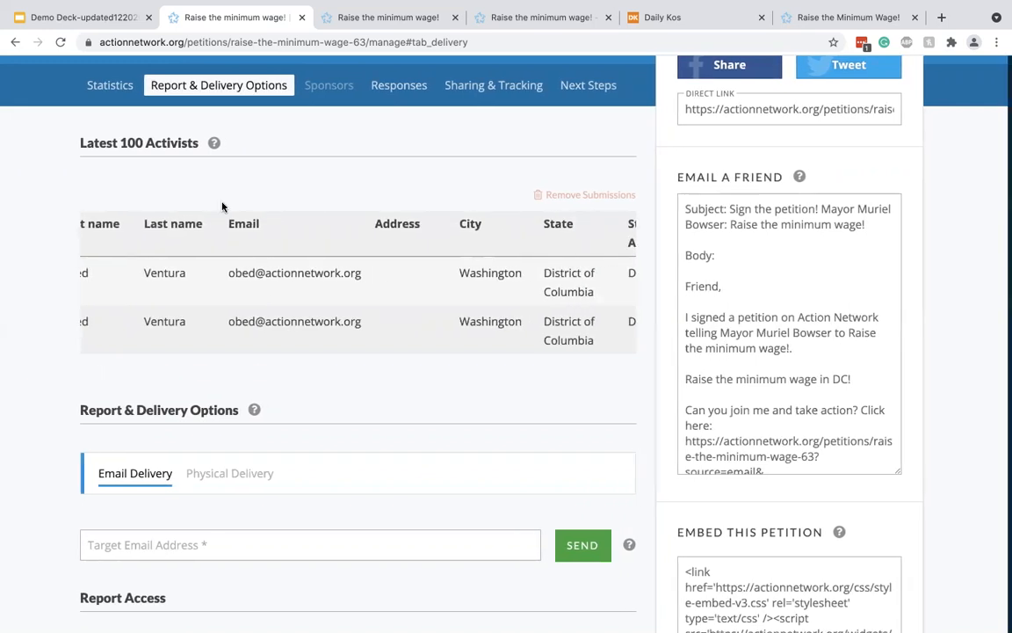
scroll(337, 335, "right", 5)
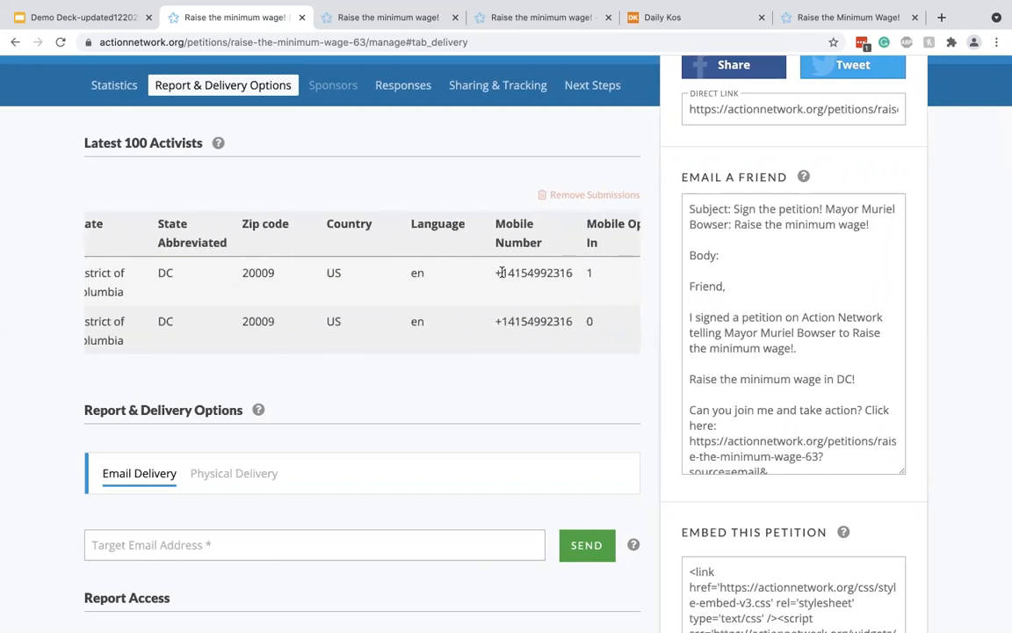
scroll(500, 272, "left", 10)
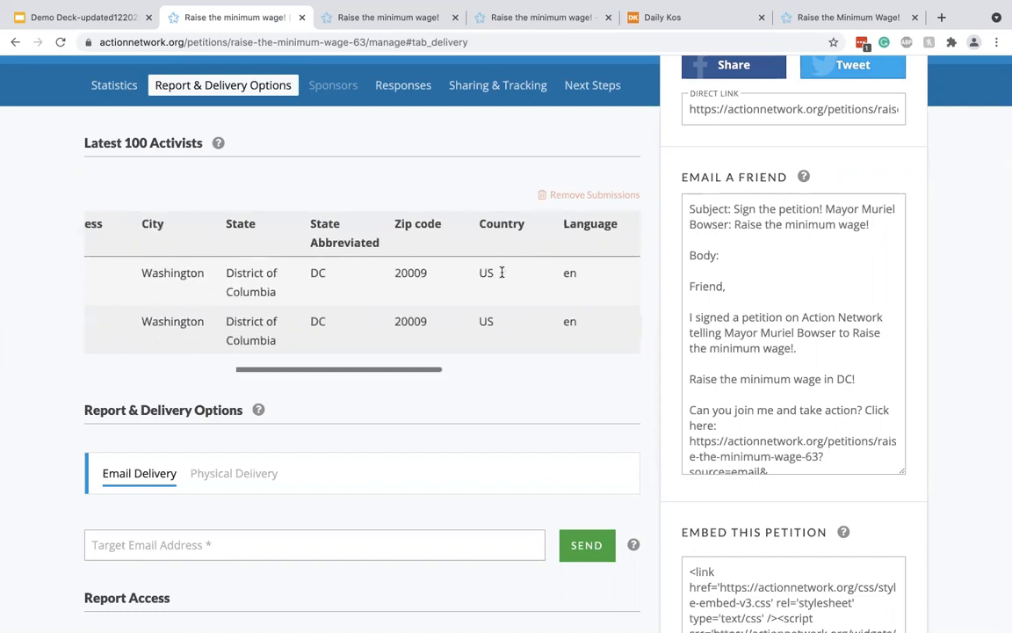
scroll(500, 272, "left", 2)
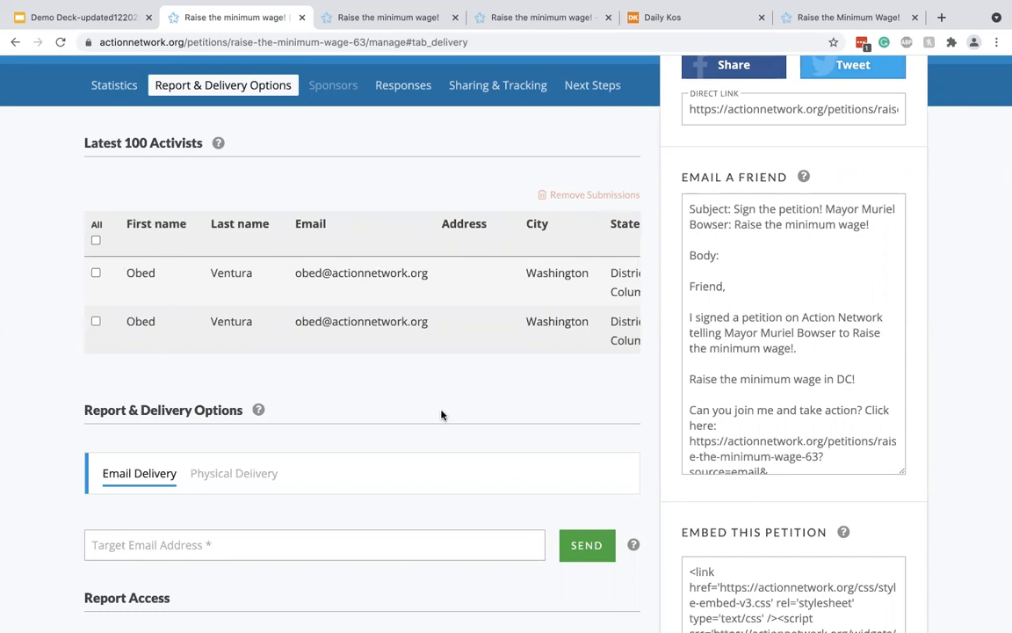
scroll(441, 415, "down", 5)
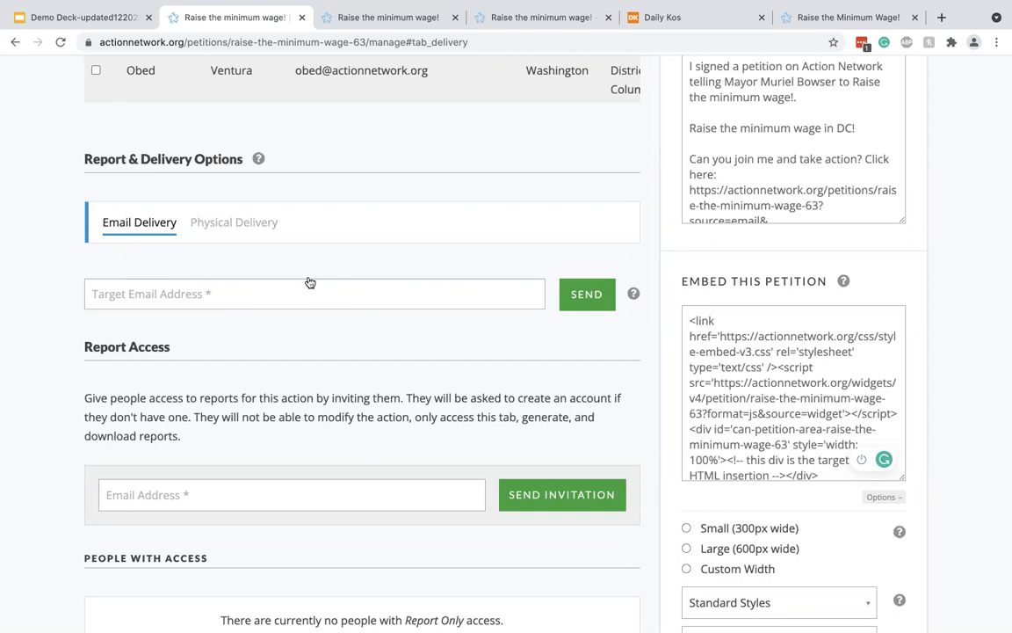
left_click(235, 224)
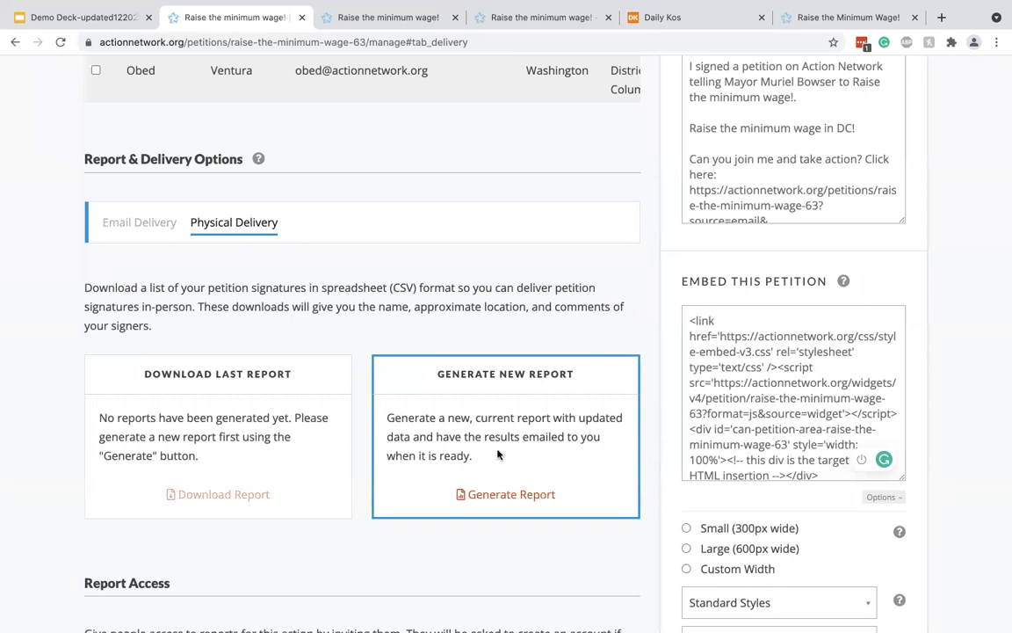
Step: Look over the available action types and open the Worker Solidarity Center group's management page to view its sponsored action options
scroll(497, 454, "up", 6)
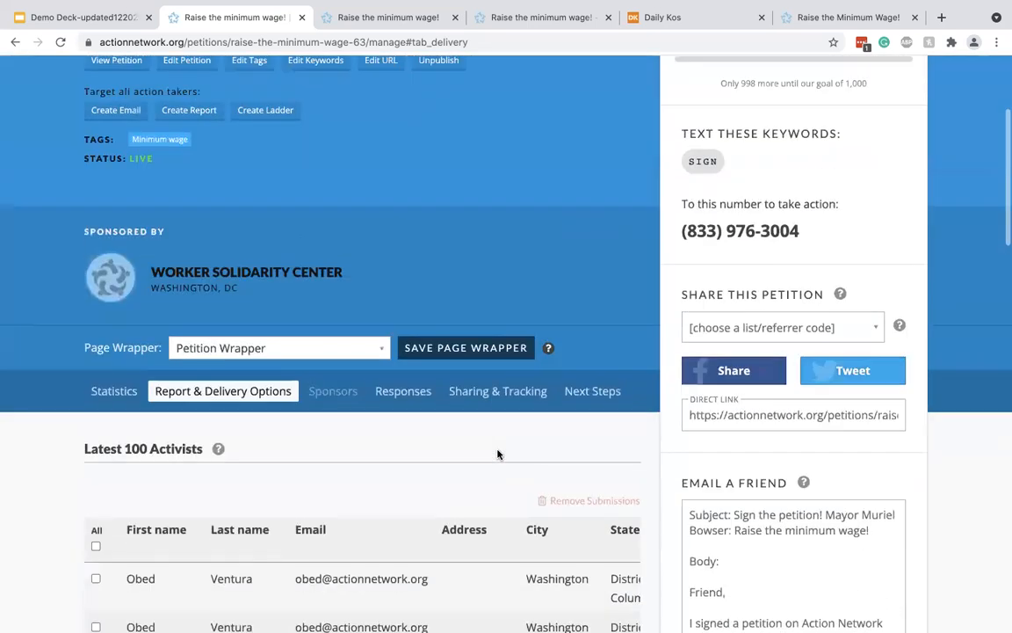
scroll(497, 454, "up", 3)
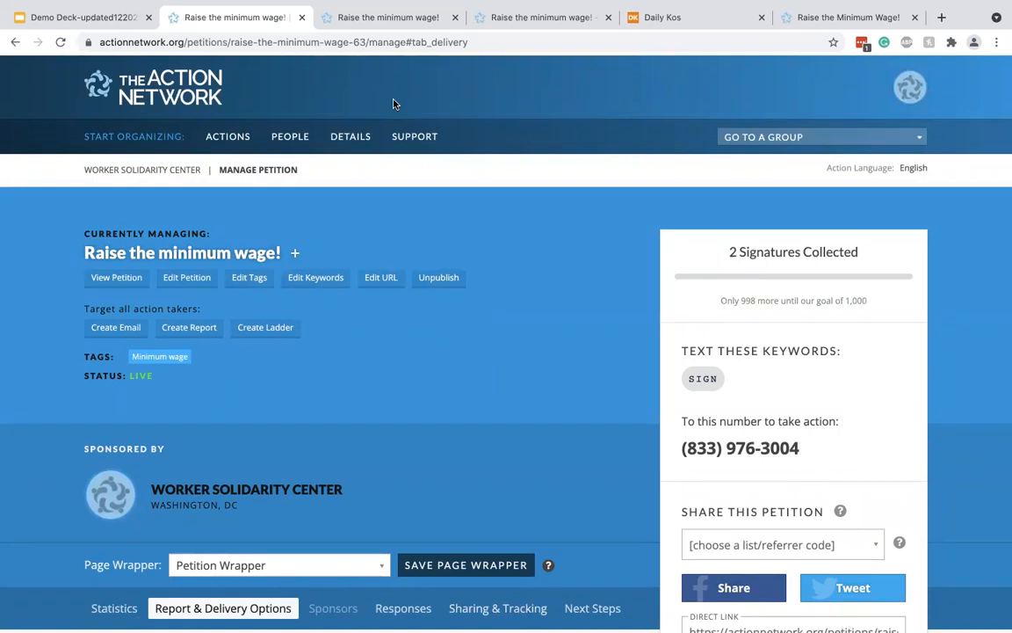
left_click(245, 136)
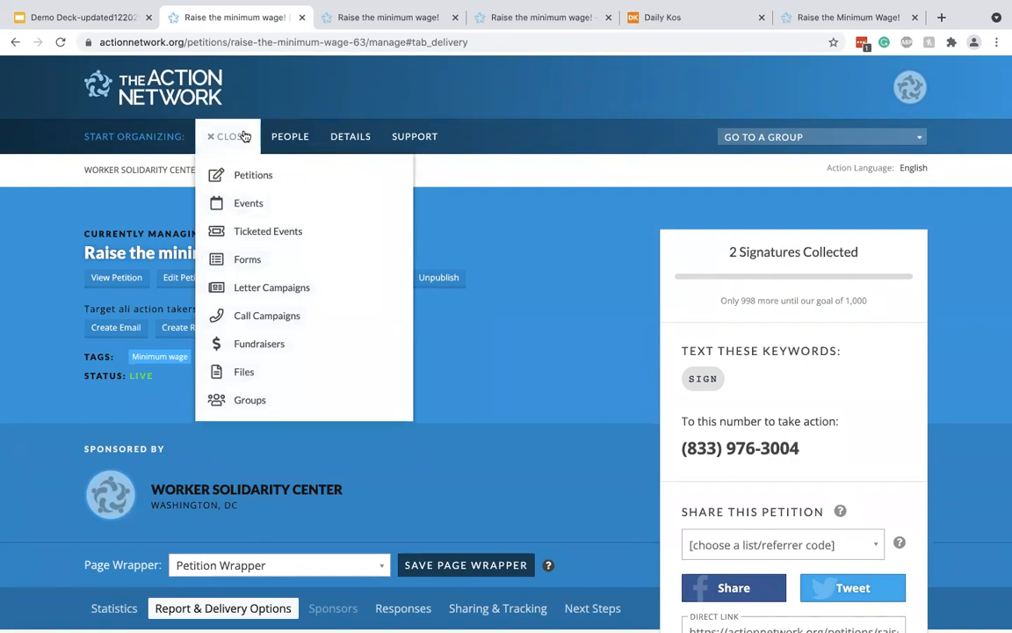
mouse_move(199, 161)
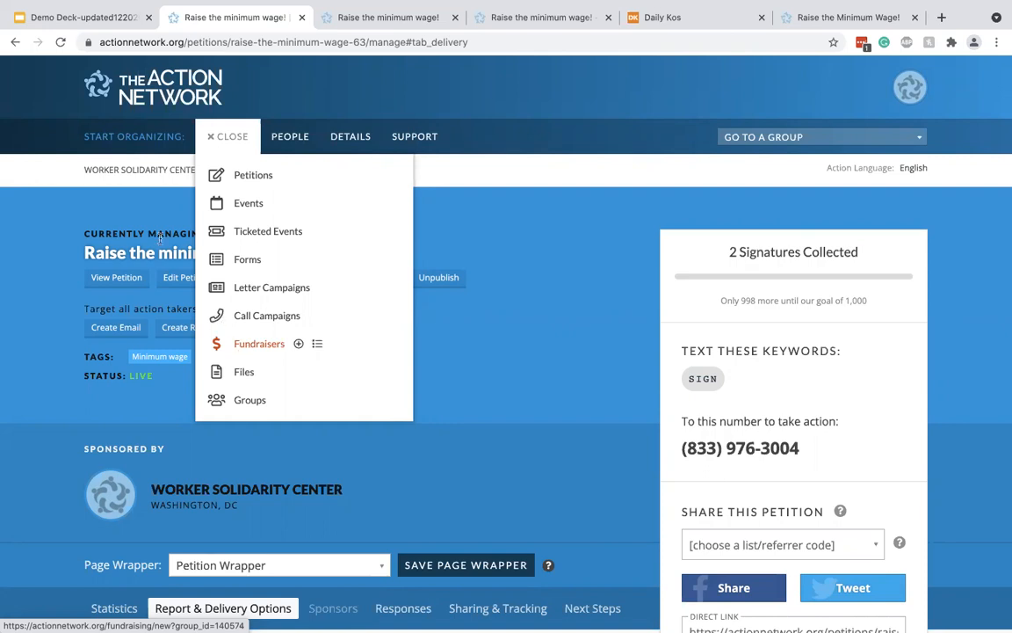
left_click(132, 171)
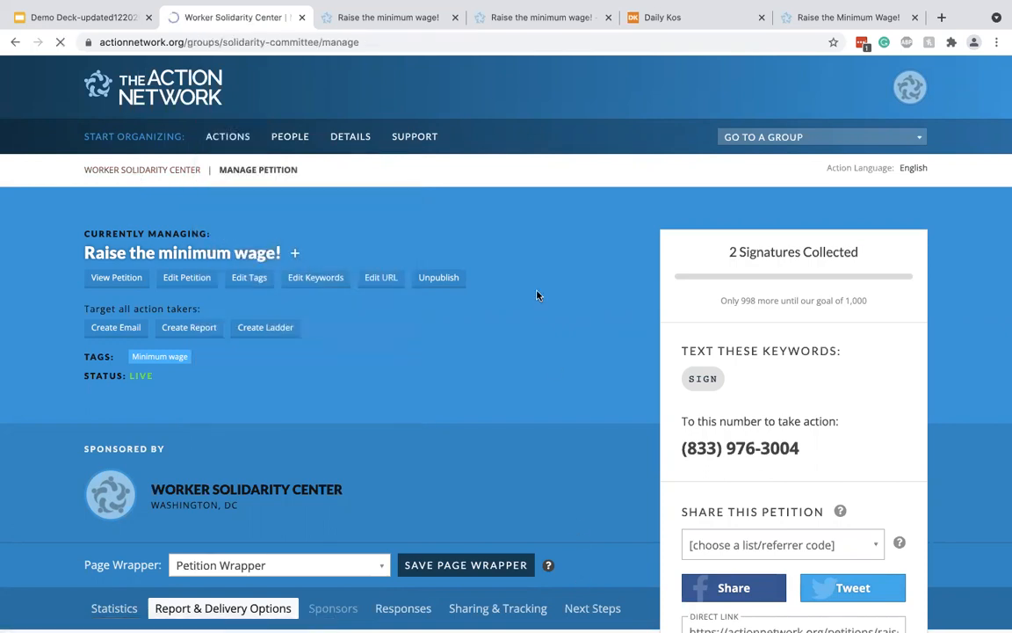
scroll(597, 363, "down", 3)
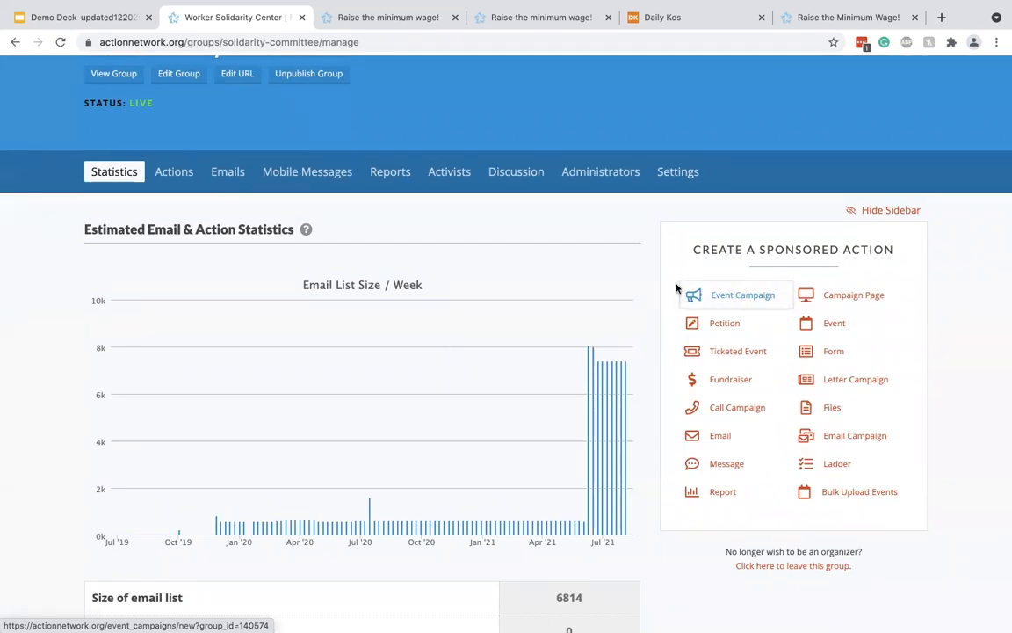
Step: On the Raise the Minimum Wage! event campaign page, search for events near 20036 and show the found event's details on the map
left_click(832, 16)
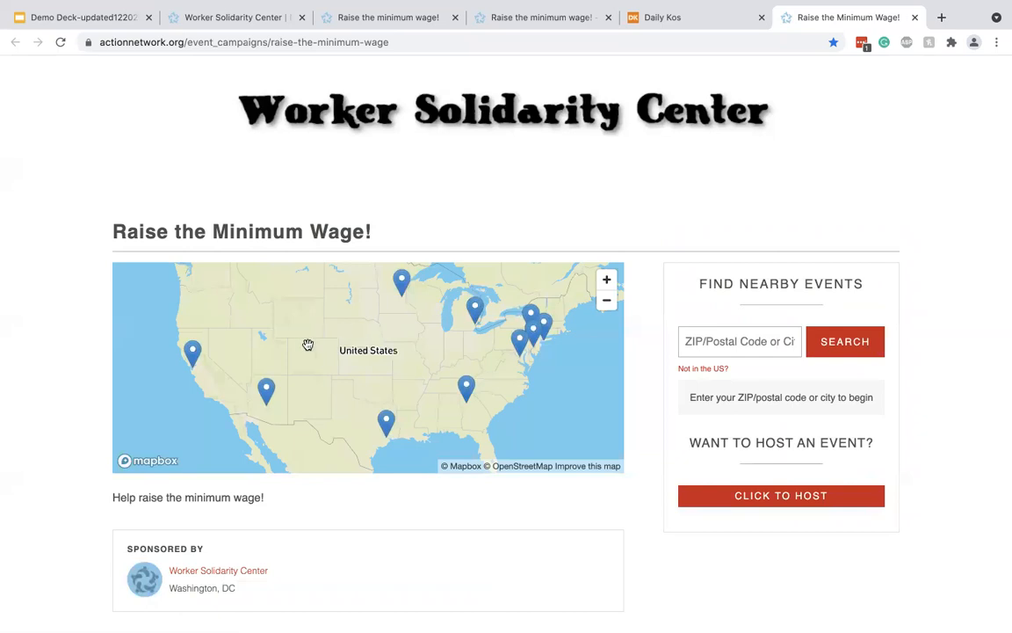
left_click(687, 341)
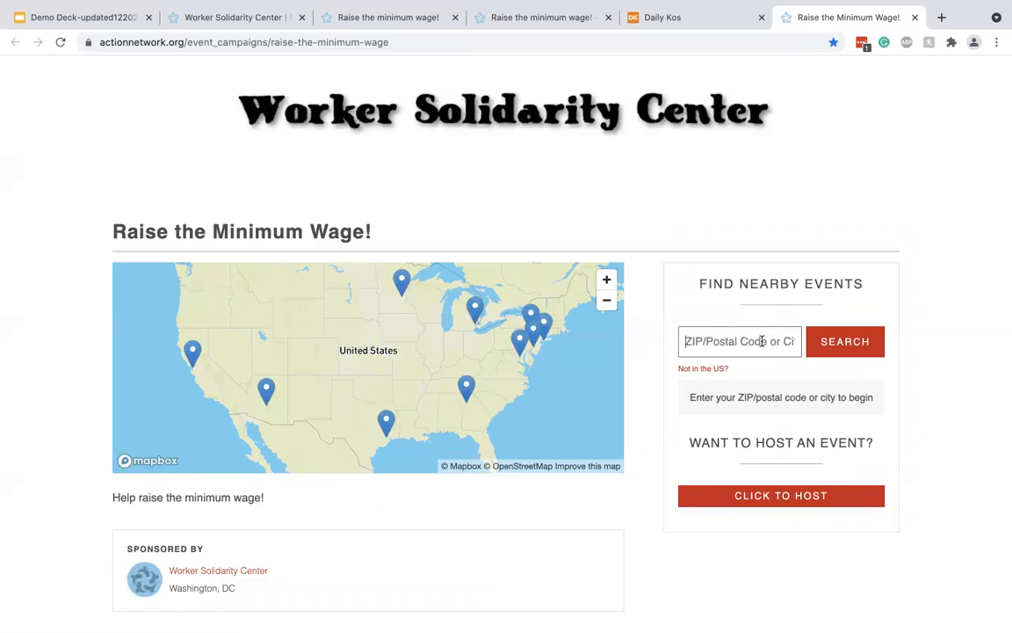
type("20036")
key("Return")
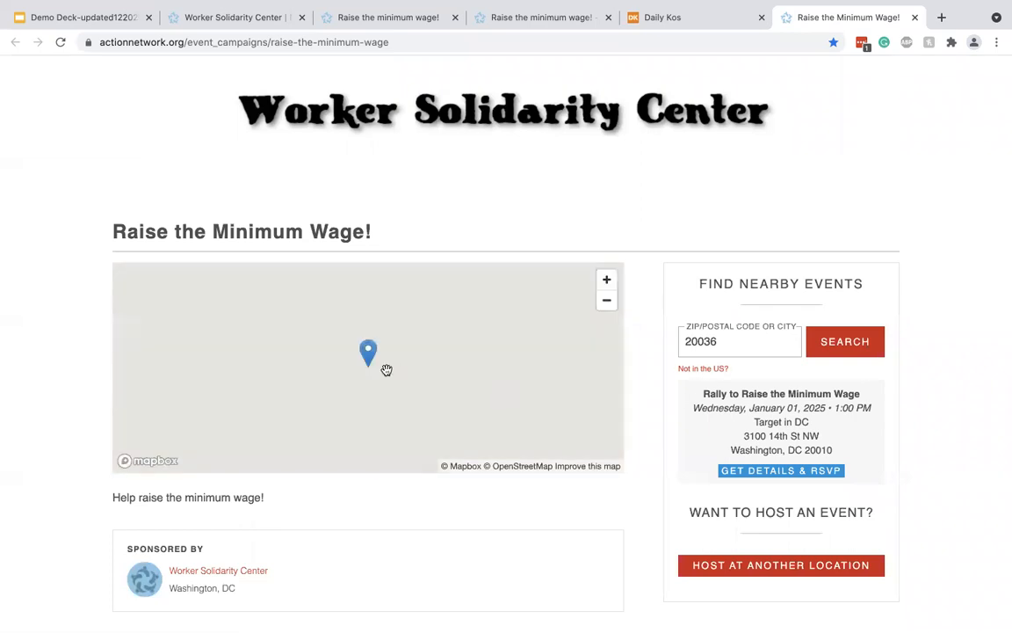
left_click(368, 351)
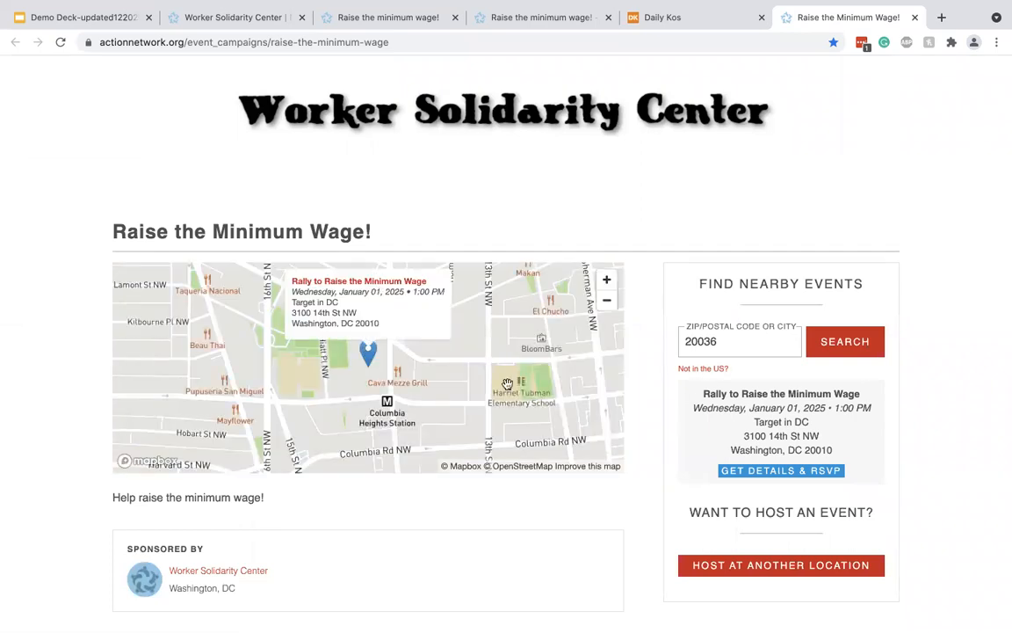
scroll(480, 550, "down", 1)
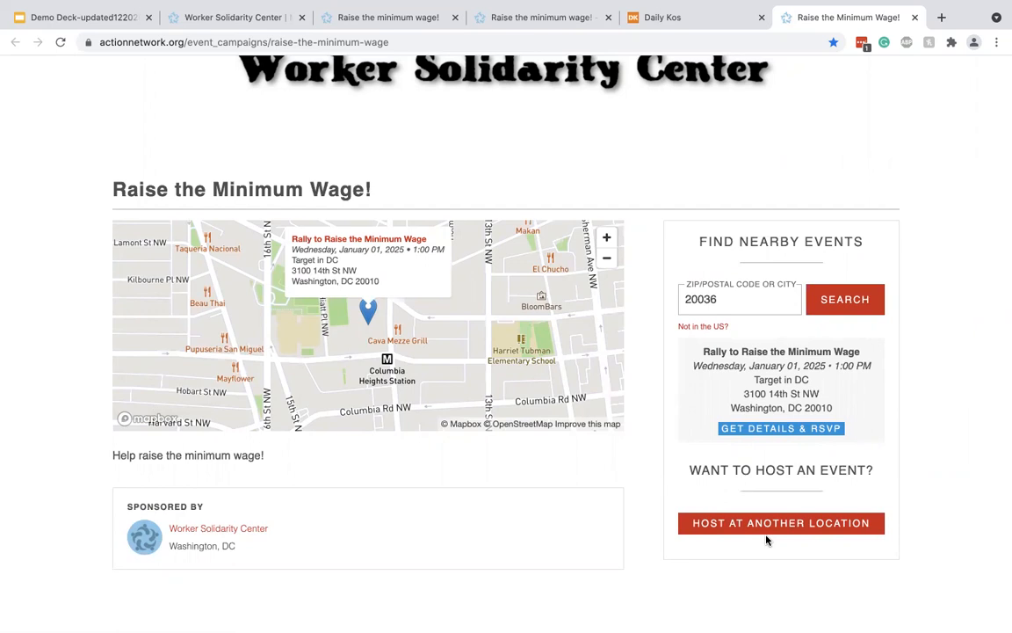
scroll(639, 418, "up", 1)
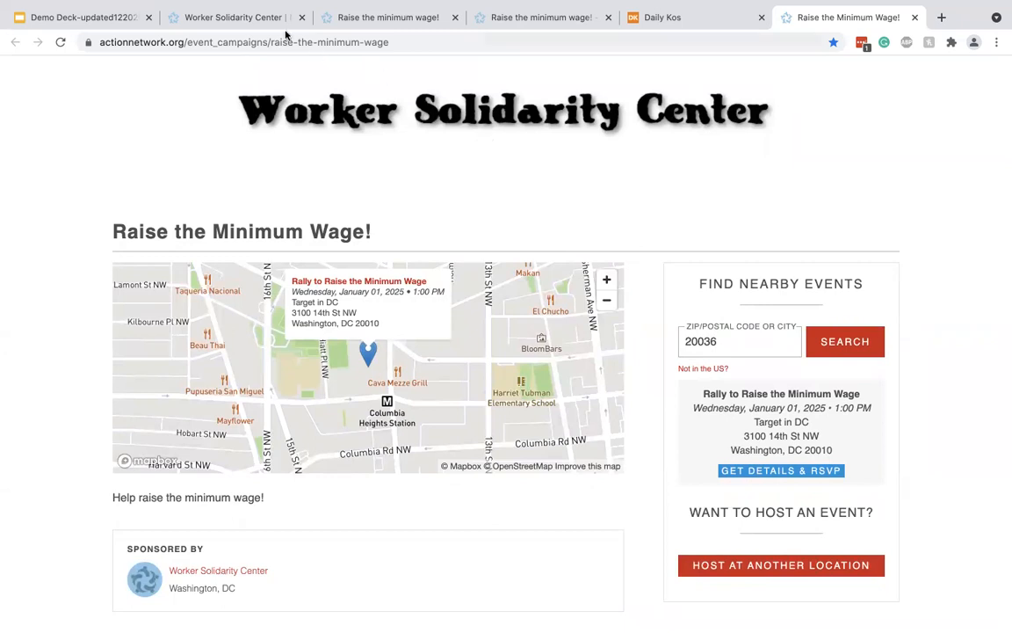
Step: Return to the Worker Solidarity Center group's management page and create a new email
left_click(253, 18)
scroll(416, 234, "up", 3)
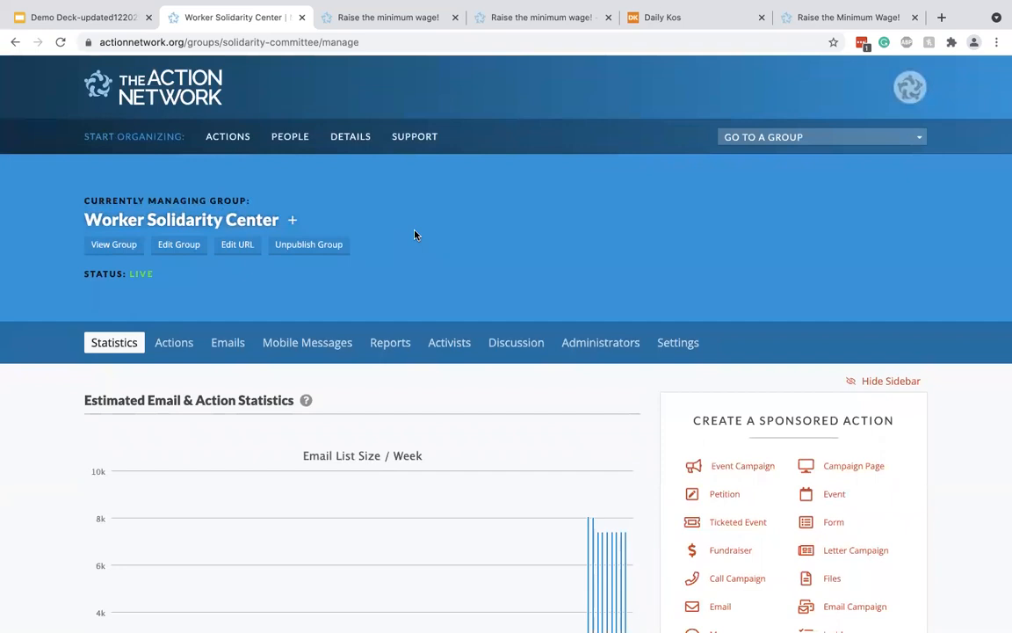
left_click(290, 137)
left_click(303, 178)
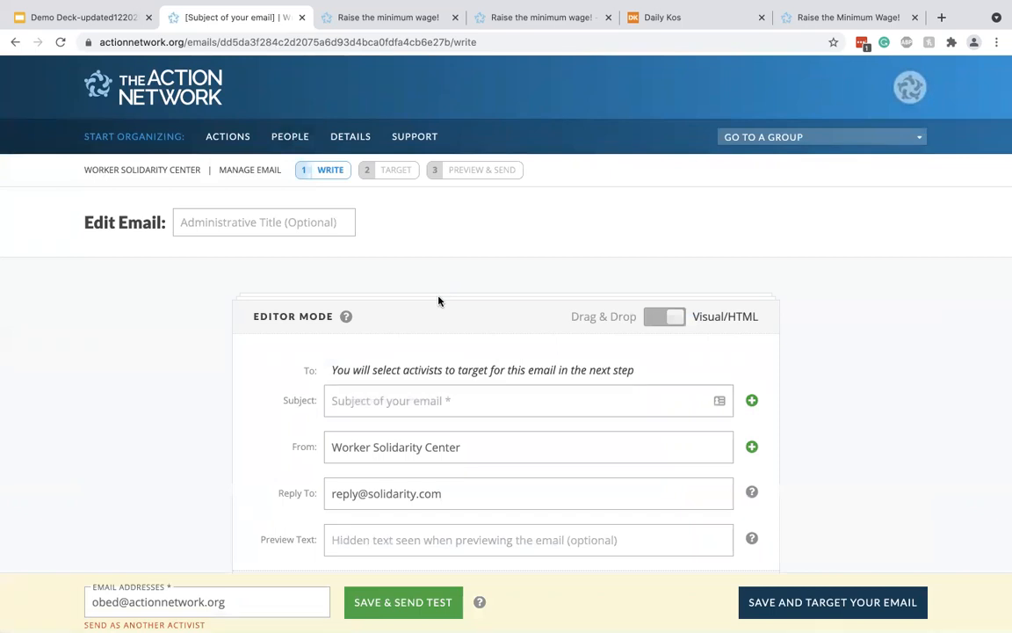
Step: Set the email's subject to "Raise the minimum wage!" and add the alternate subject "Support DC workers!"
scroll(666, 396, "down", 2)
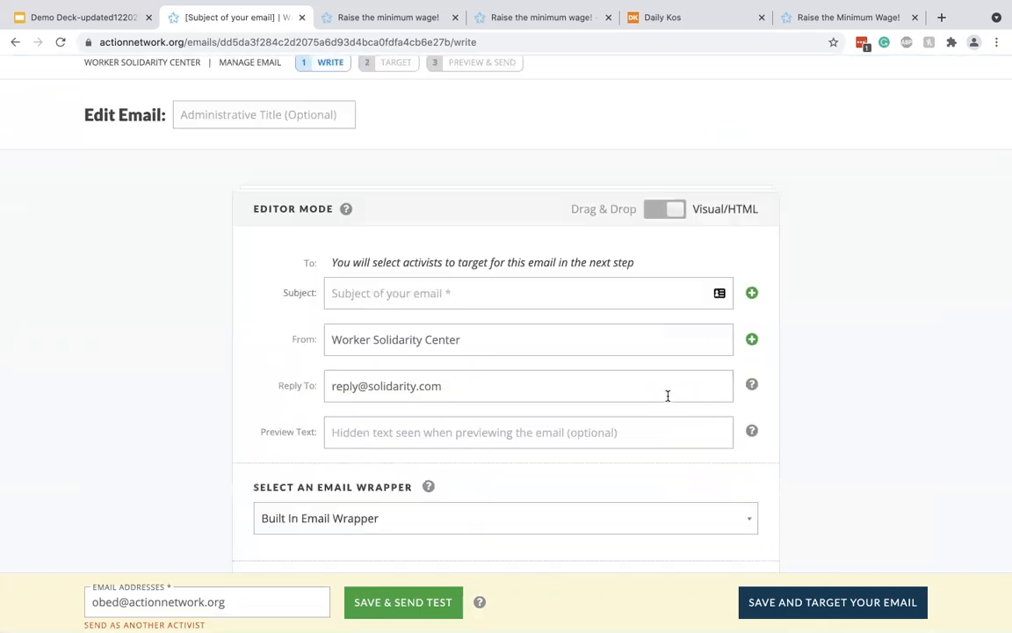
left_click(471, 292)
type("Raise the minimum wage!")
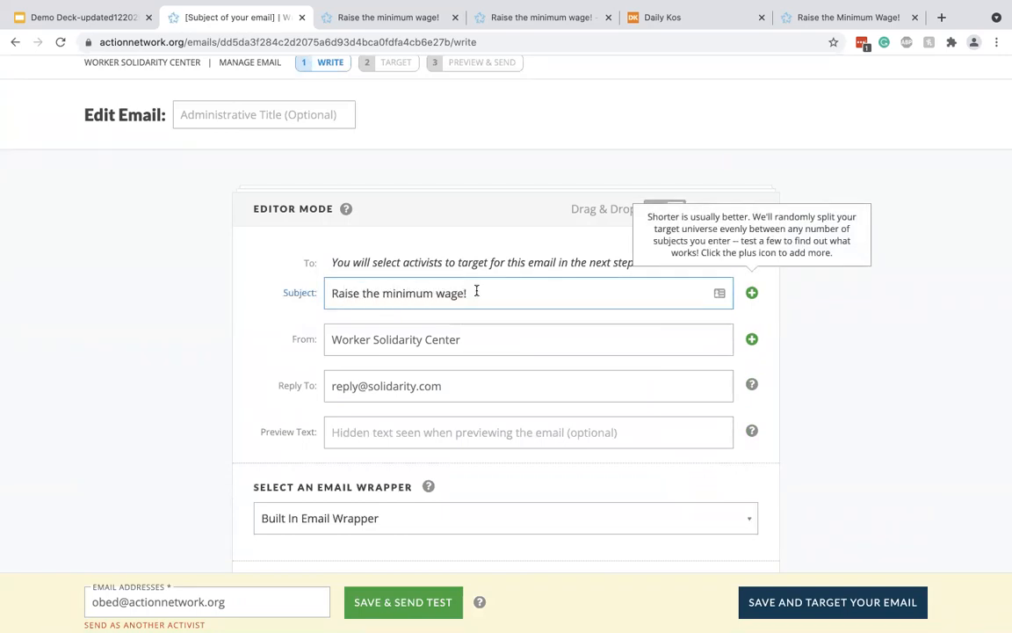
left_click(752, 293)
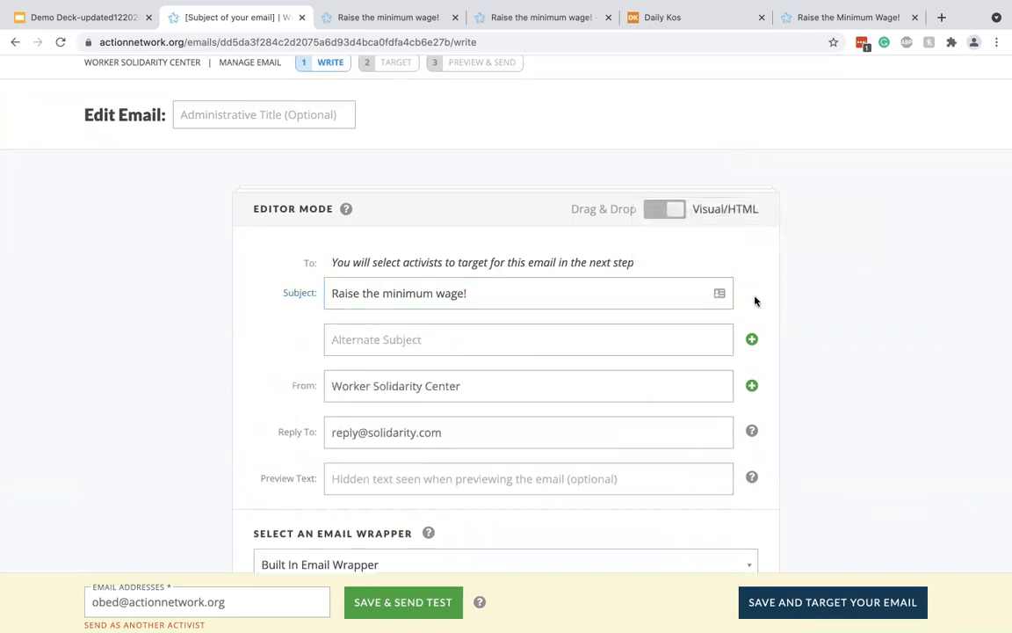
left_click(499, 335)
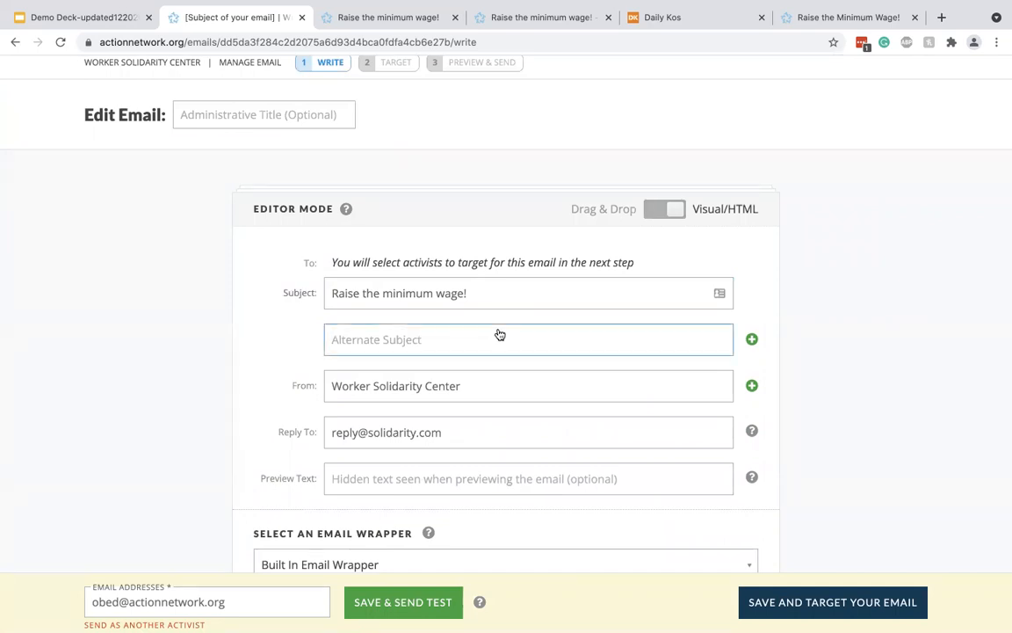
type("Suppor")
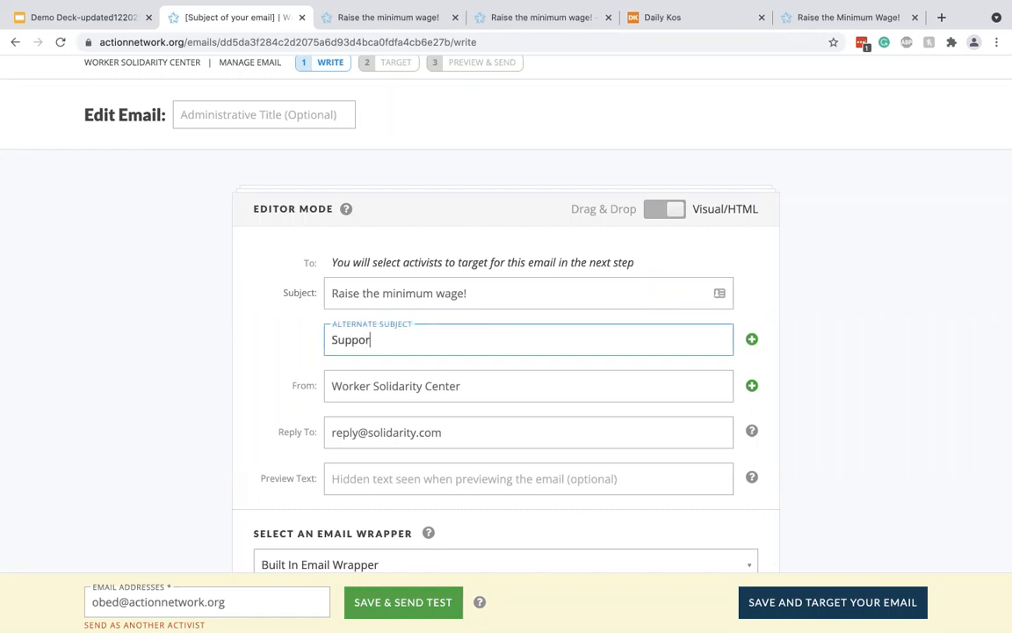
type("t DC workers!")
Step: Review the email's sender name and reply-to fields
scroll(455, 251, "down", 3)
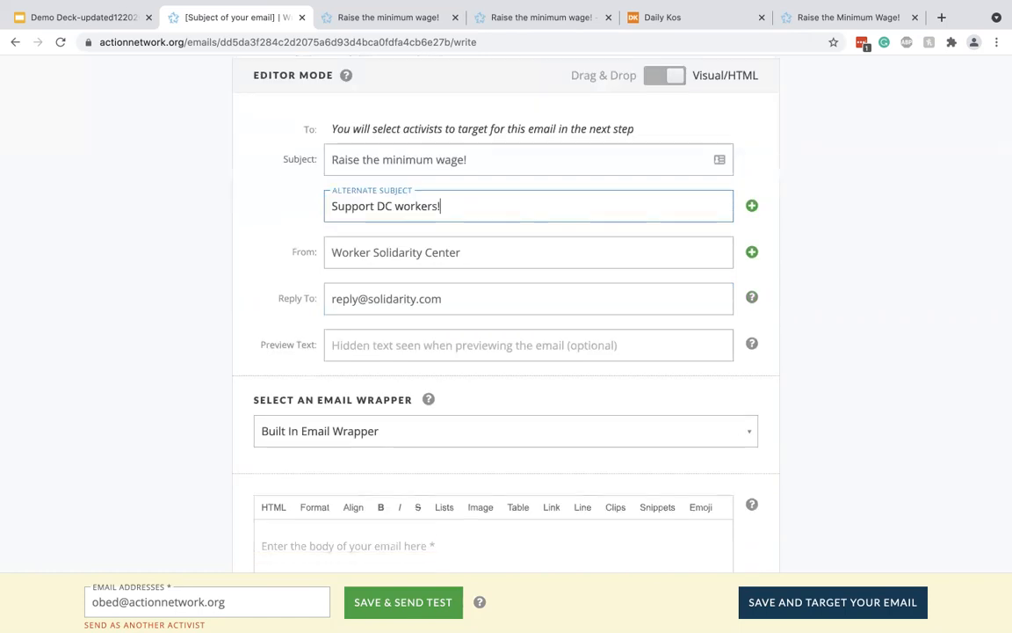
left_click(367, 252)
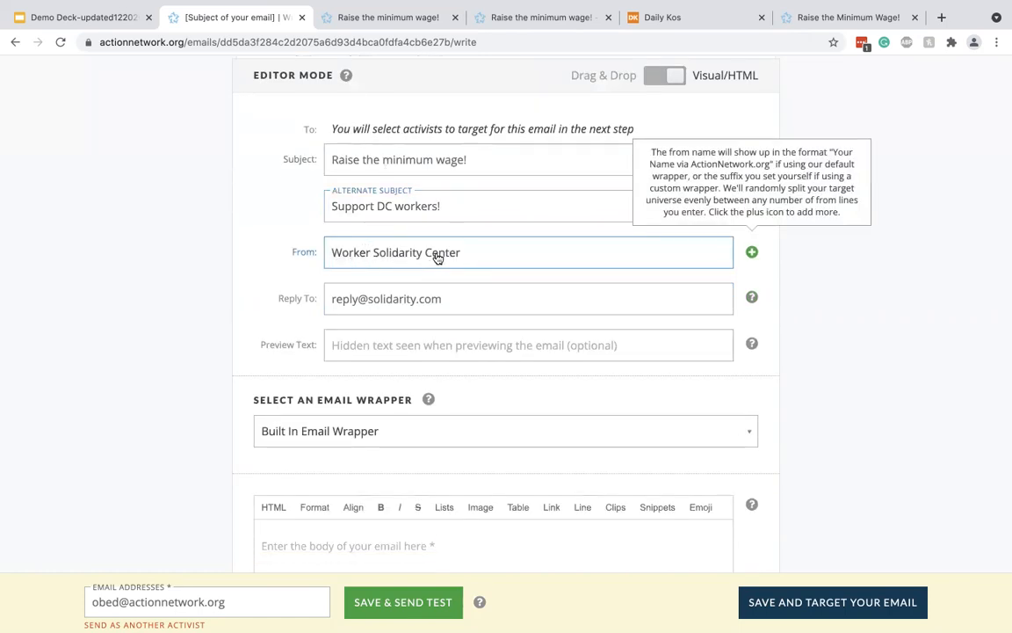
left_click(420, 297)
Step: Begin the email body with "Hi" followed by the First Name personalization clip from the activist information
scroll(484, 350, "down", 5)
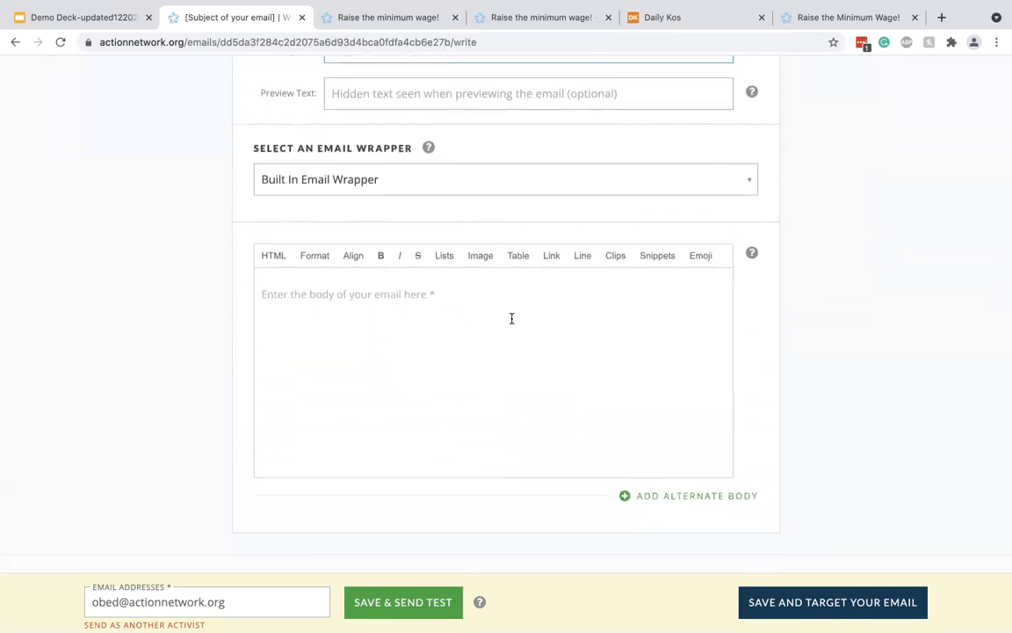
left_click(468, 391)
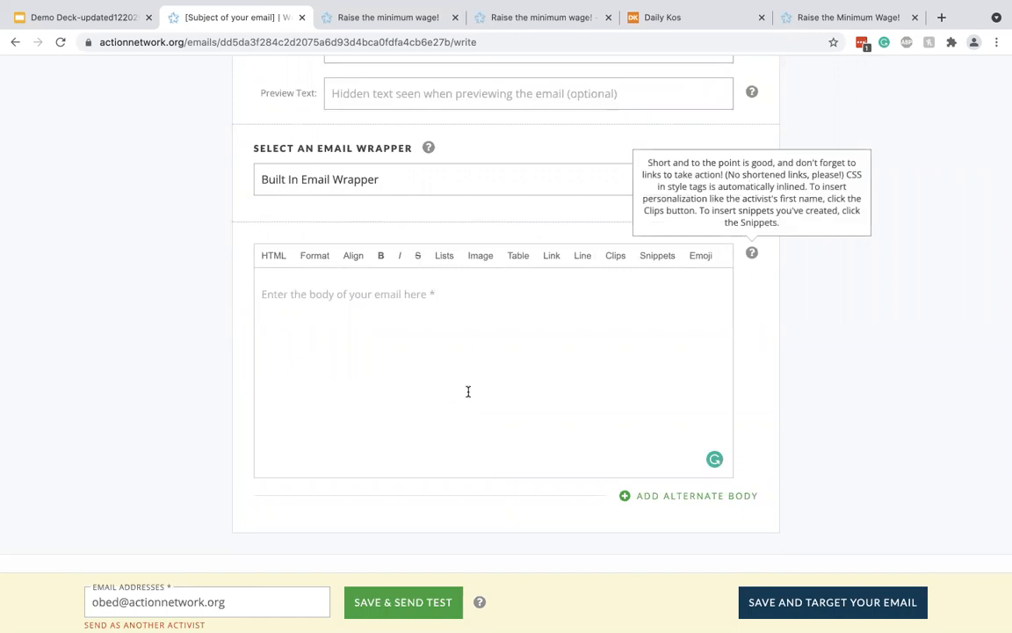
type("Hi")
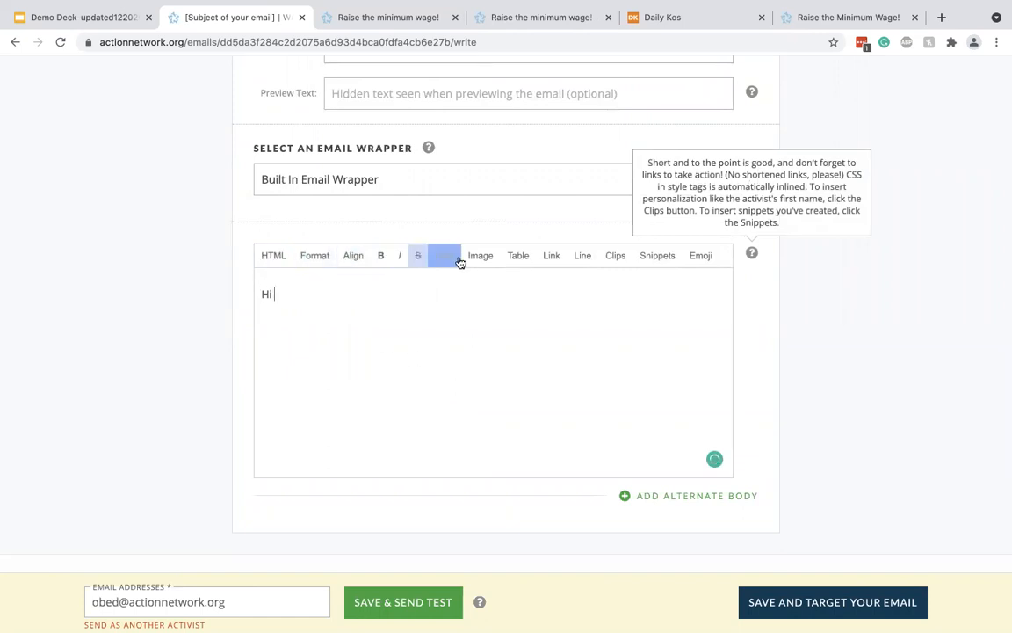
left_click(613, 262)
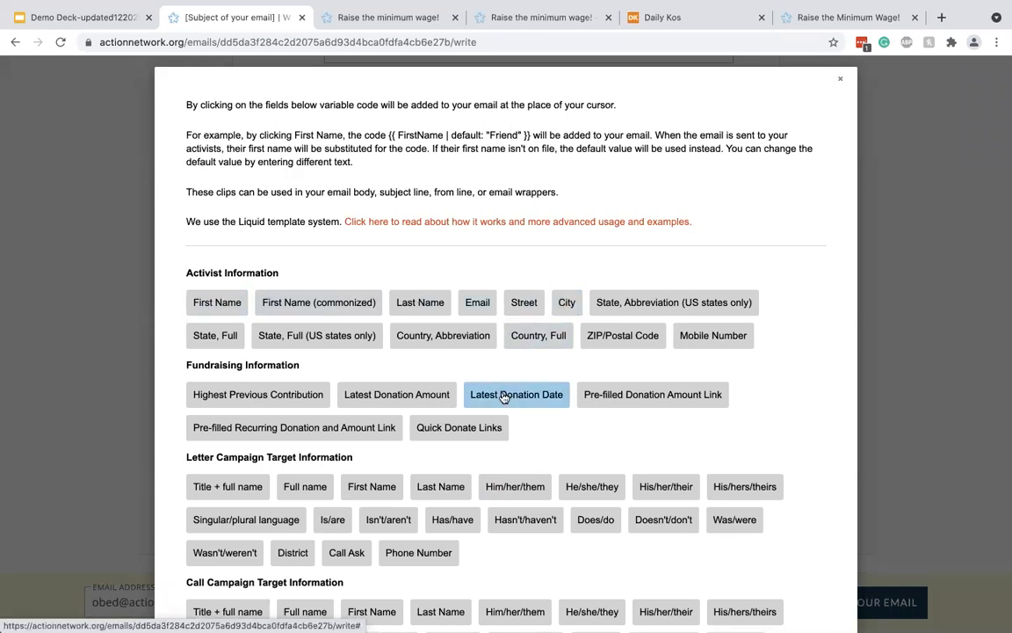
scroll(503, 397, "down", 5)
scroll(504, 397, "up", 5)
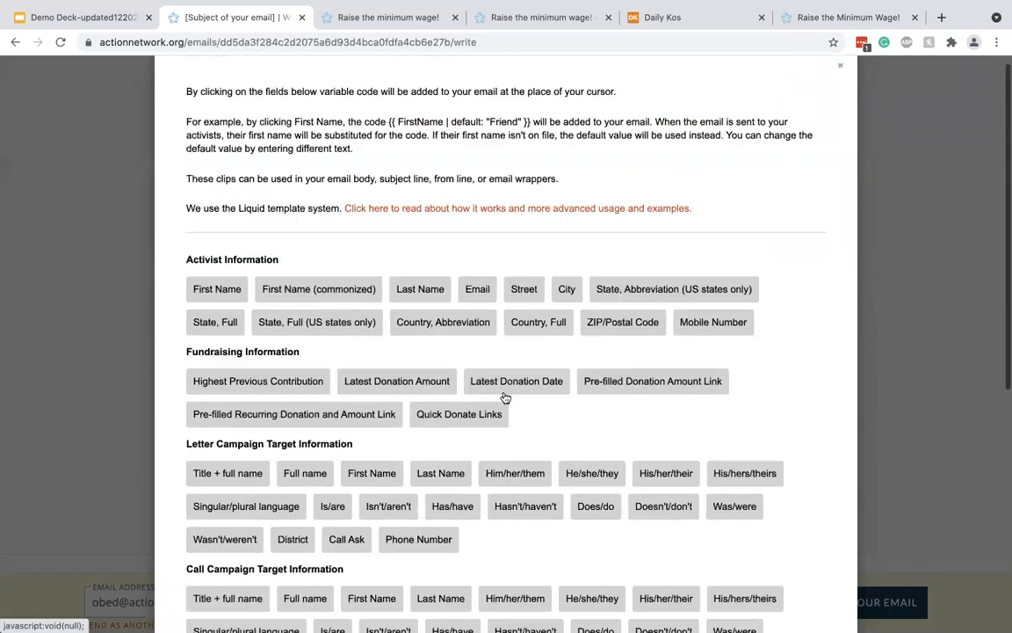
left_click(208, 304)
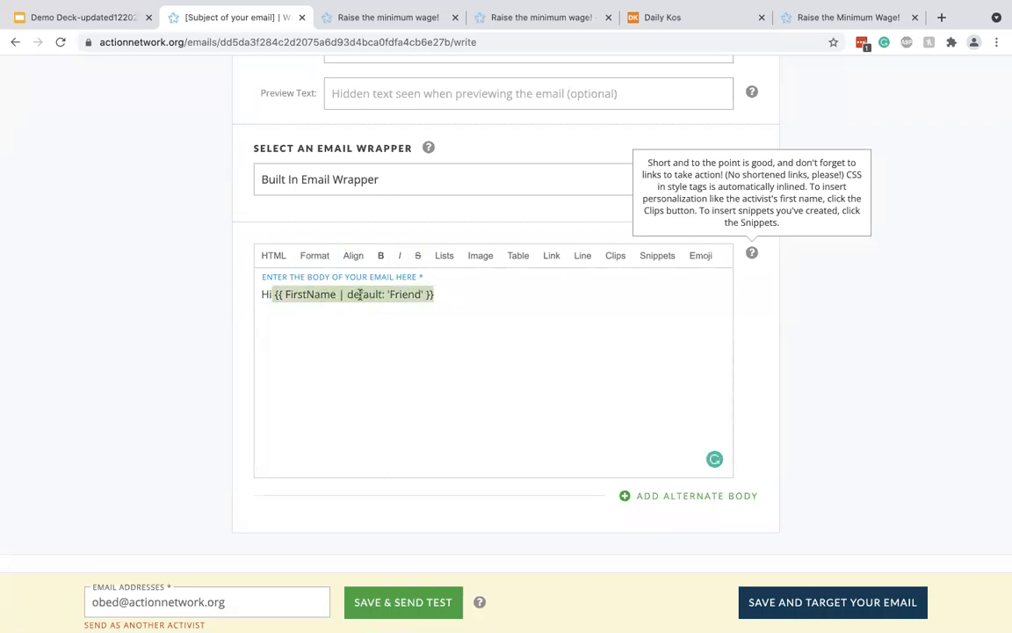
Step: Change the default value of the first-name clip in the email body to "there"
left_click(406, 294)
double_click(406, 295)
type("there")
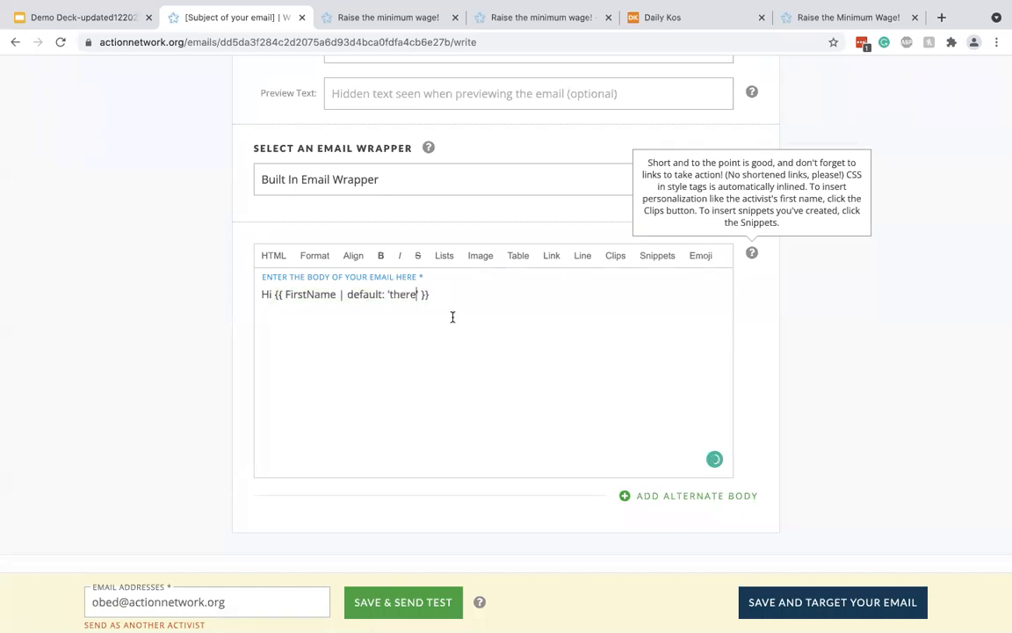
Step: Add the line "Please sign our petition!" to the email body and link it to the published "Raise the minimum wage!" petition page's URL
type("Please sign our petition!")
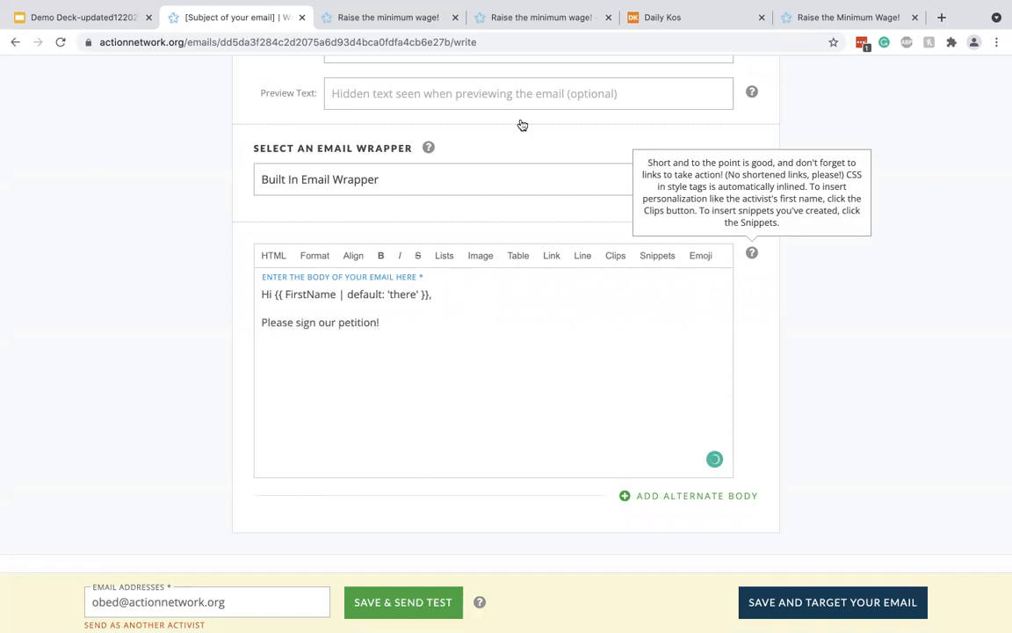
left_click(436, 19)
left_click(440, 39)
key("ctrl+c")
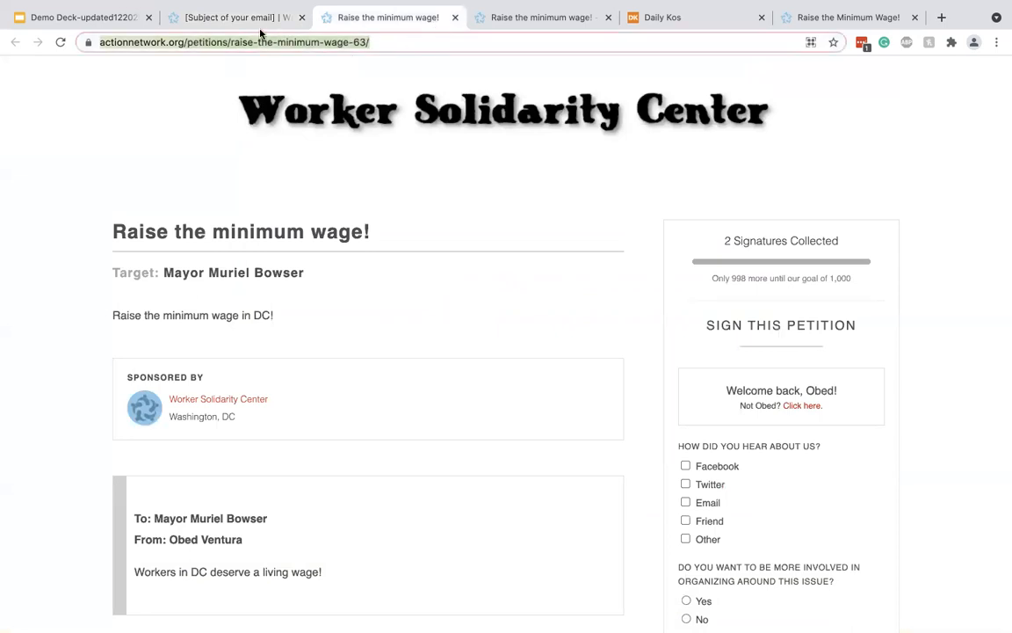
left_click(236, 19)
triple_click(300, 321)
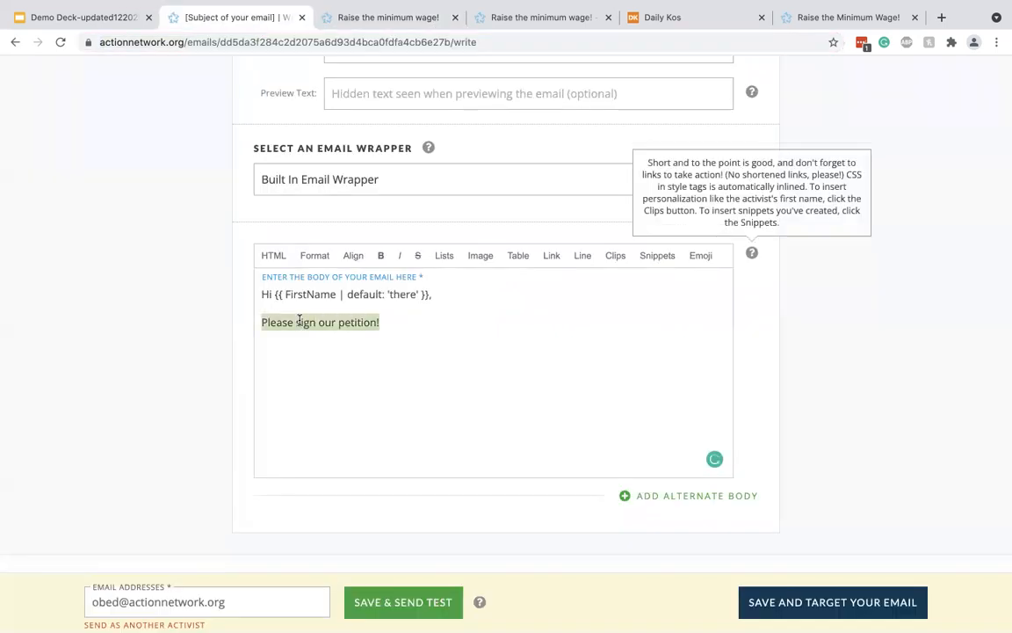
left_click(551, 255)
left_click(562, 287)
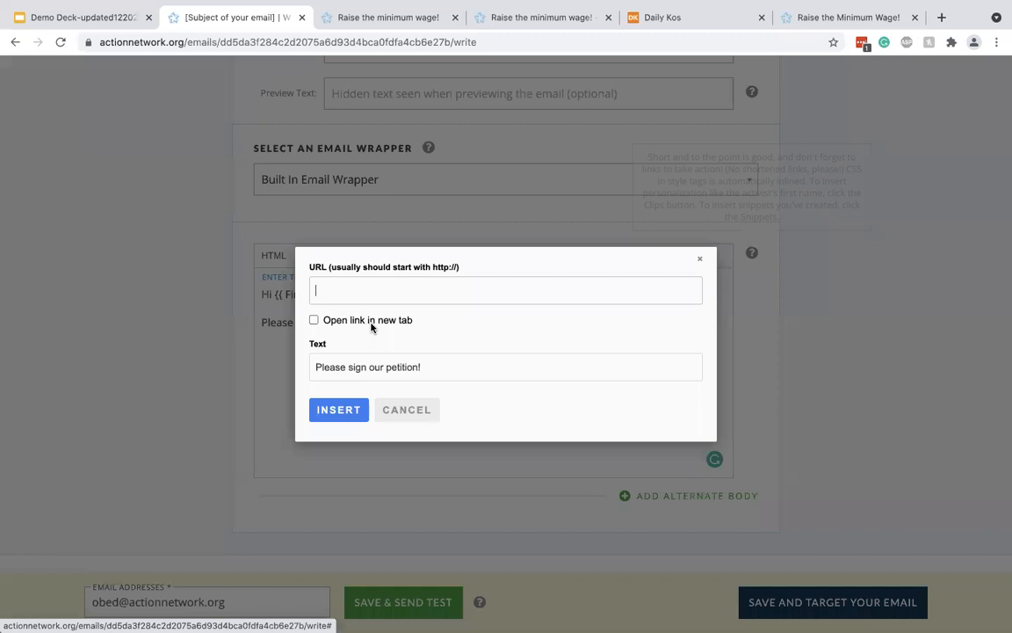
key("ctrl+v")
left_click(345, 411)
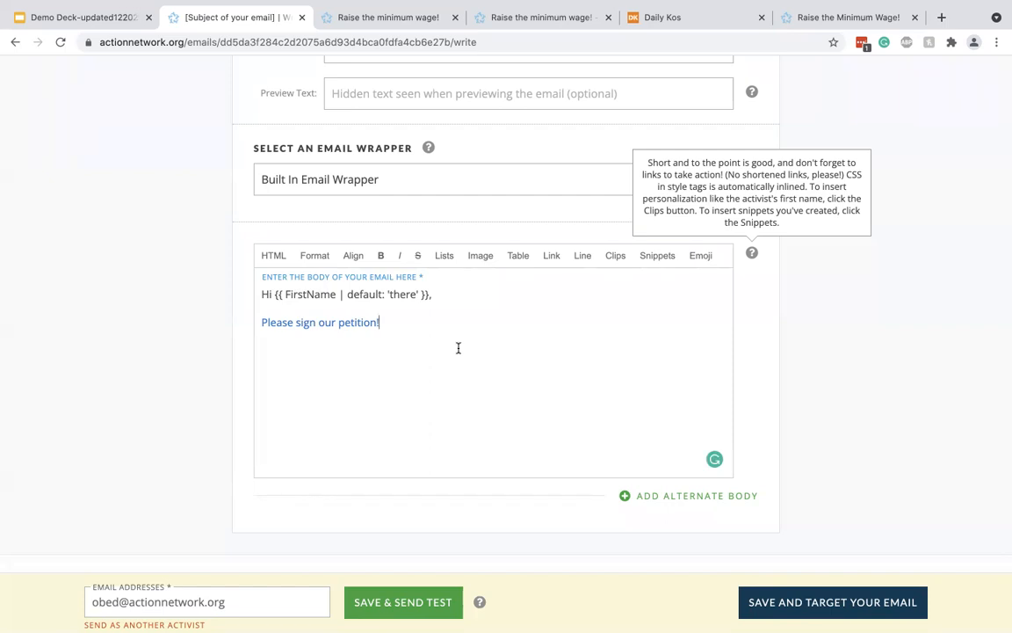
Step: Check the email body's HTML source, then save the email and proceed to targeting
left_click(283, 264)
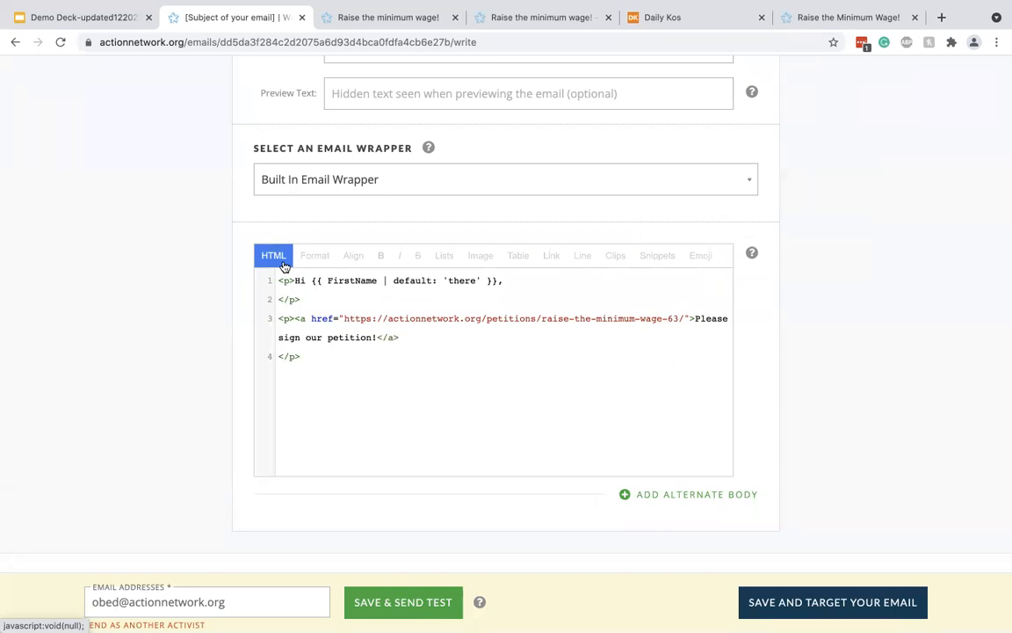
left_click(283, 264)
scroll(429, 379, "down", 3)
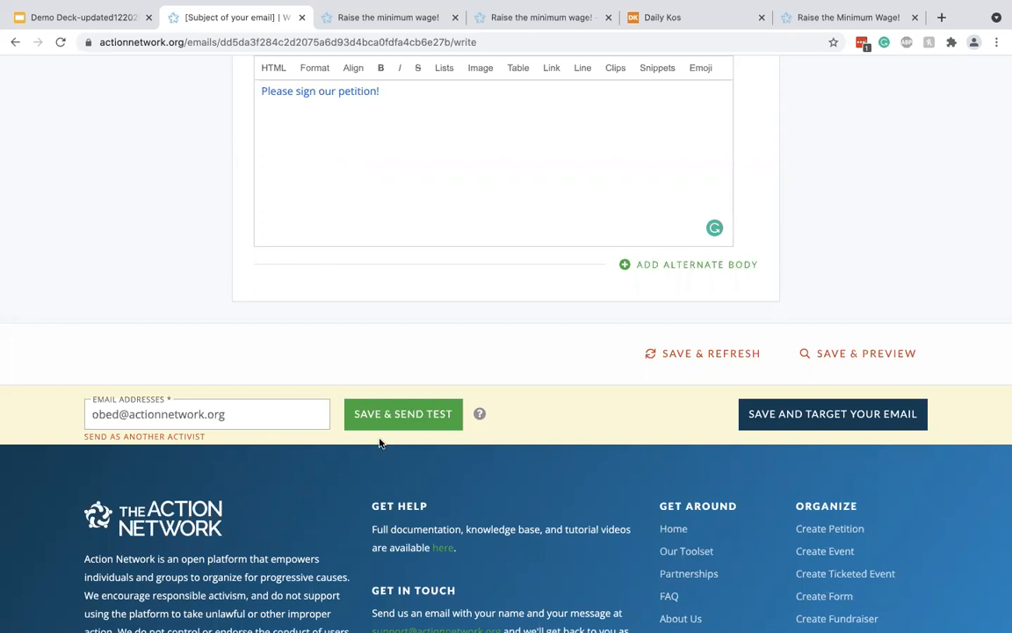
left_click(764, 411)
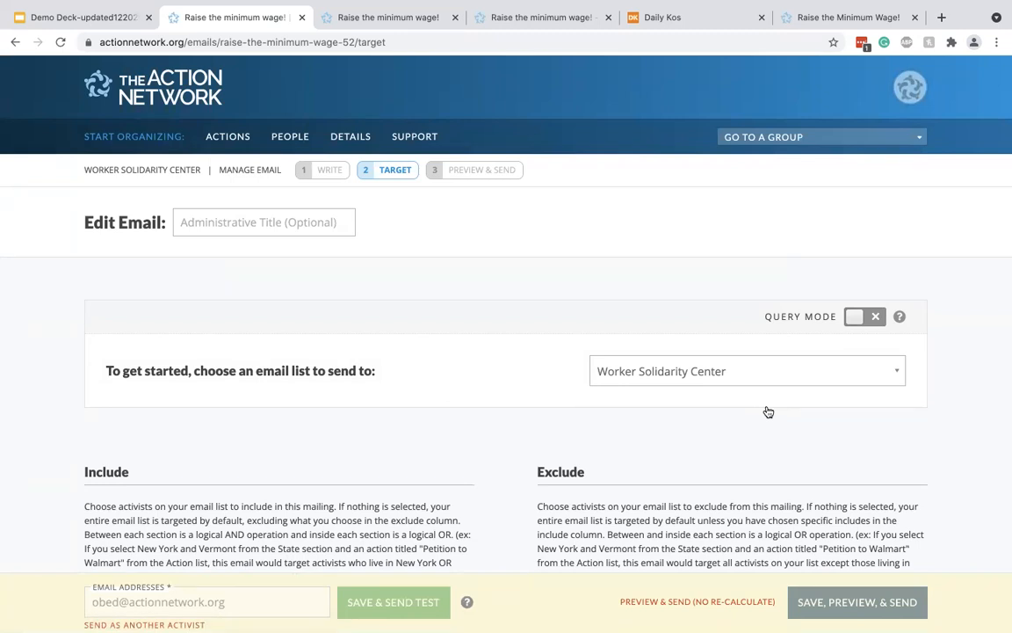
Step: Examine the include and exclude targeting criteria, from location and event campaign radius through the selectable actions, fundraising, source codes and tags
scroll(767, 411, "down", 5)
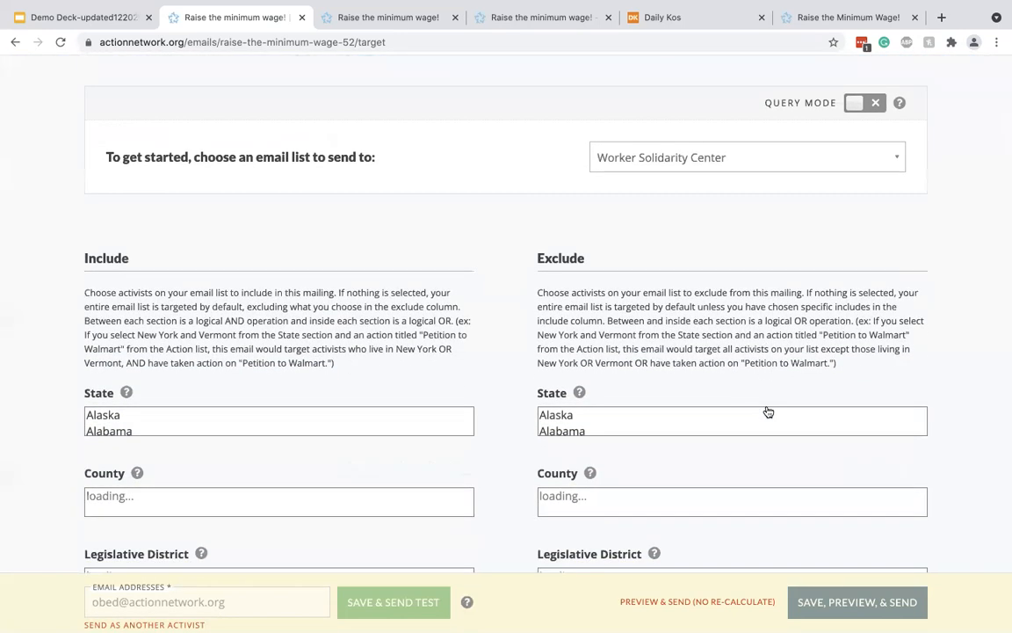
scroll(619, 216, "down", 3)
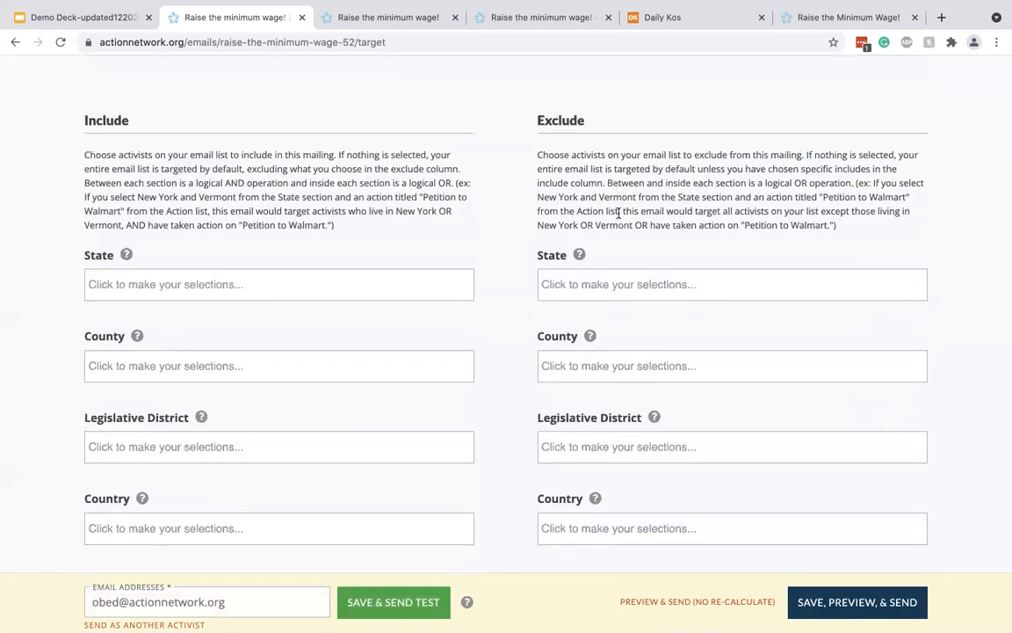
scroll(619, 212, "down", 1)
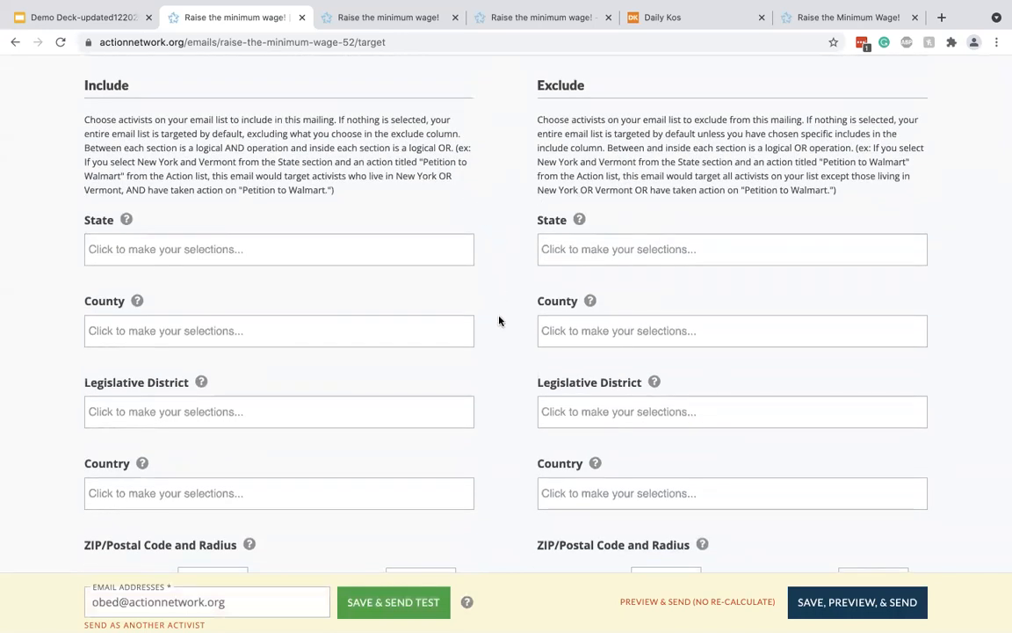
scroll(488, 423, "down", 10)
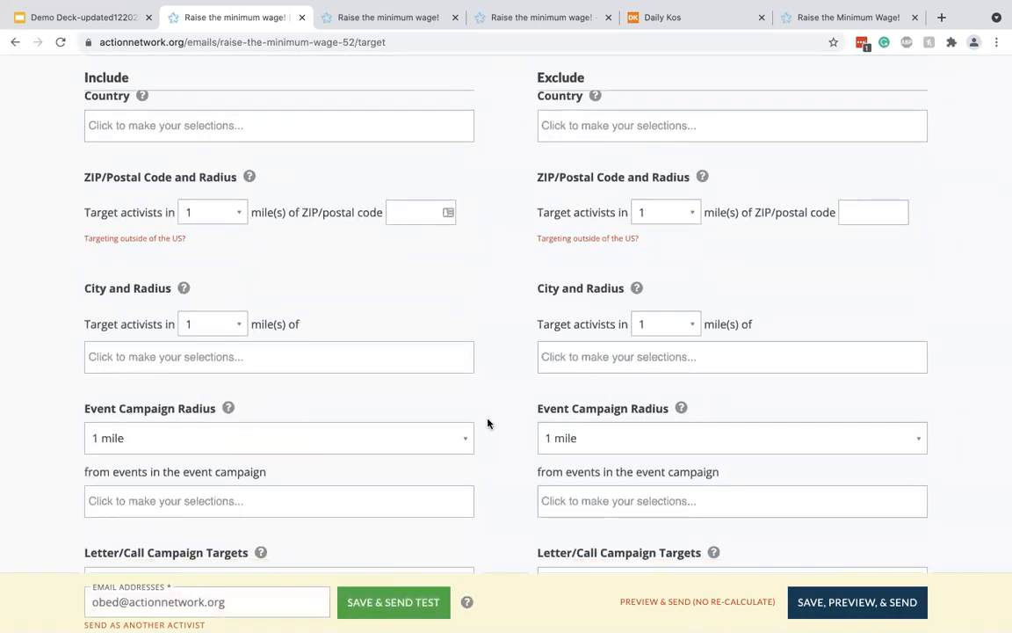
scroll(488, 424, "down", 4)
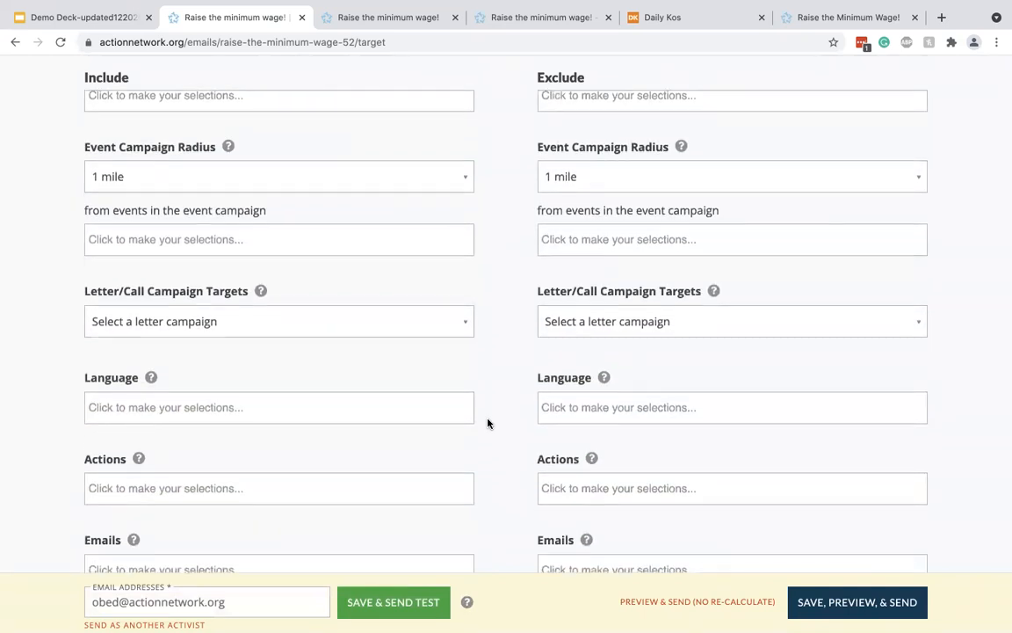
scroll(488, 424, "down", 3)
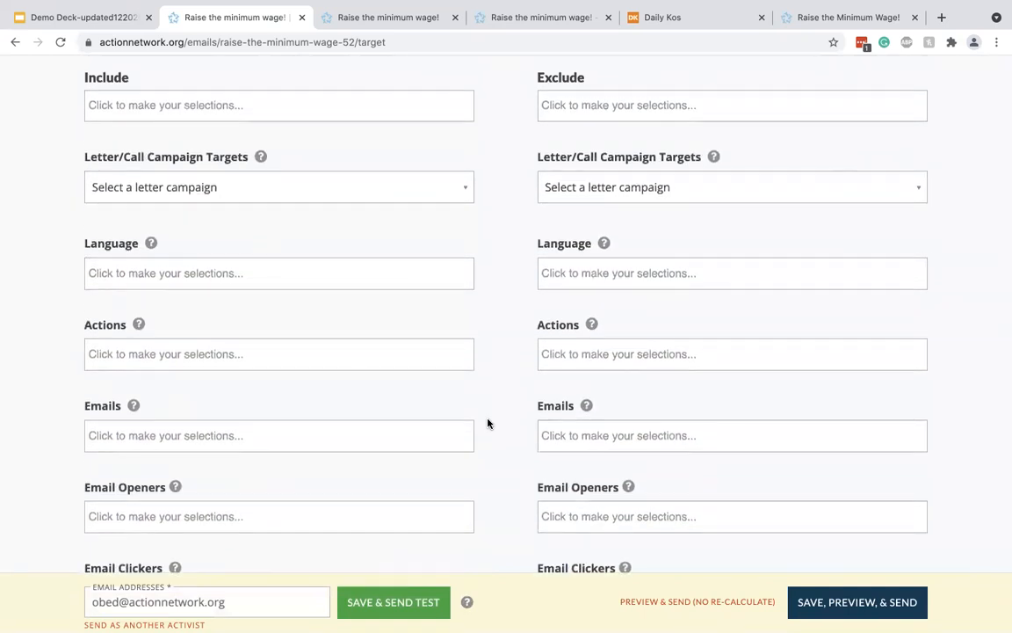
left_click(189, 357)
scroll(235, 403, "down", 3)
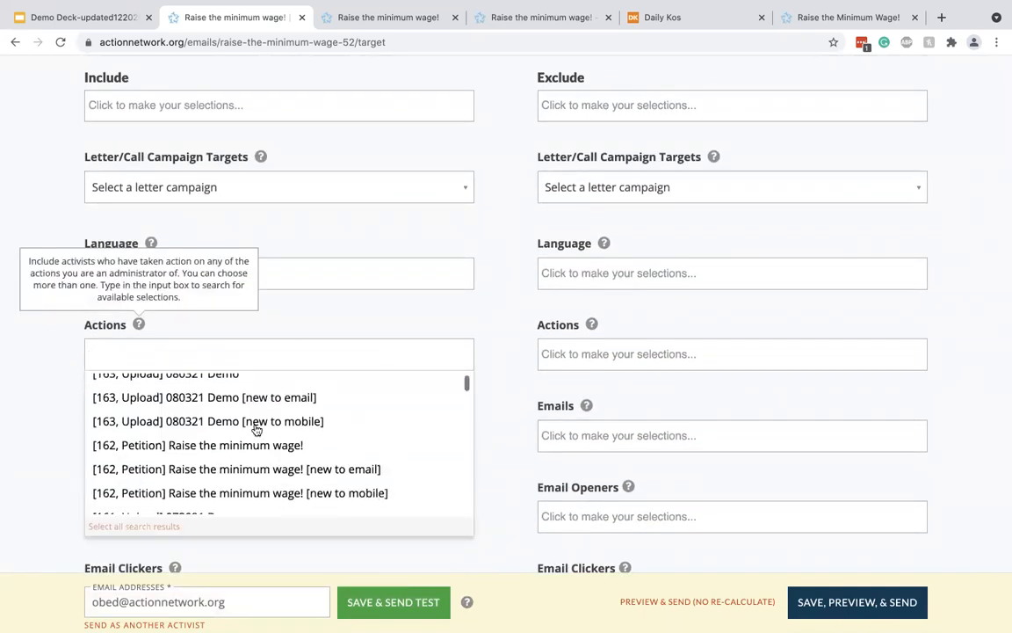
left_click(502, 437)
scroll(502, 437, "down", 4)
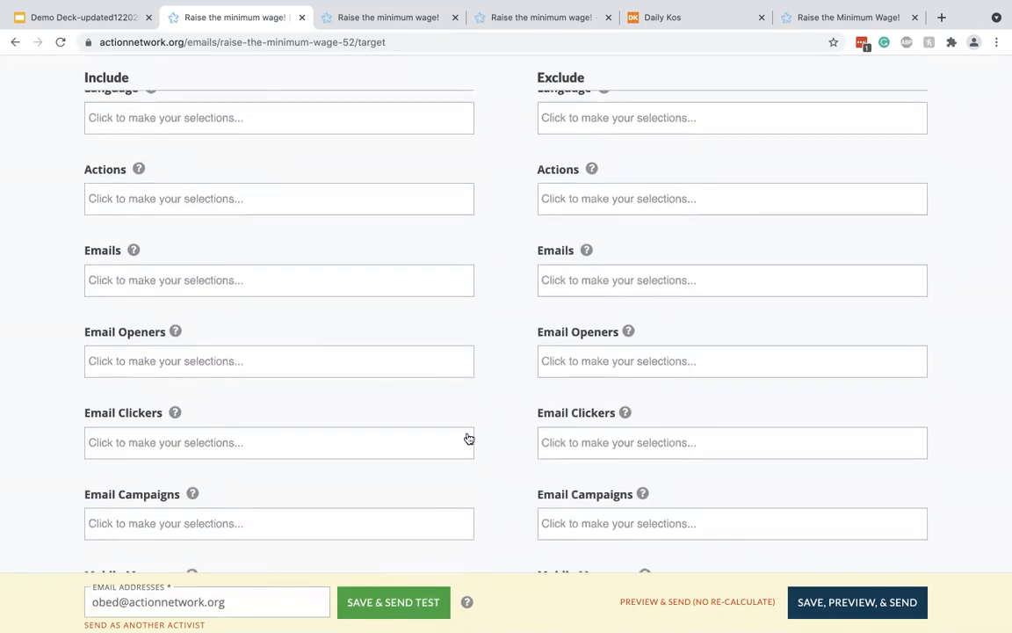
scroll(468, 439, "down", 12)
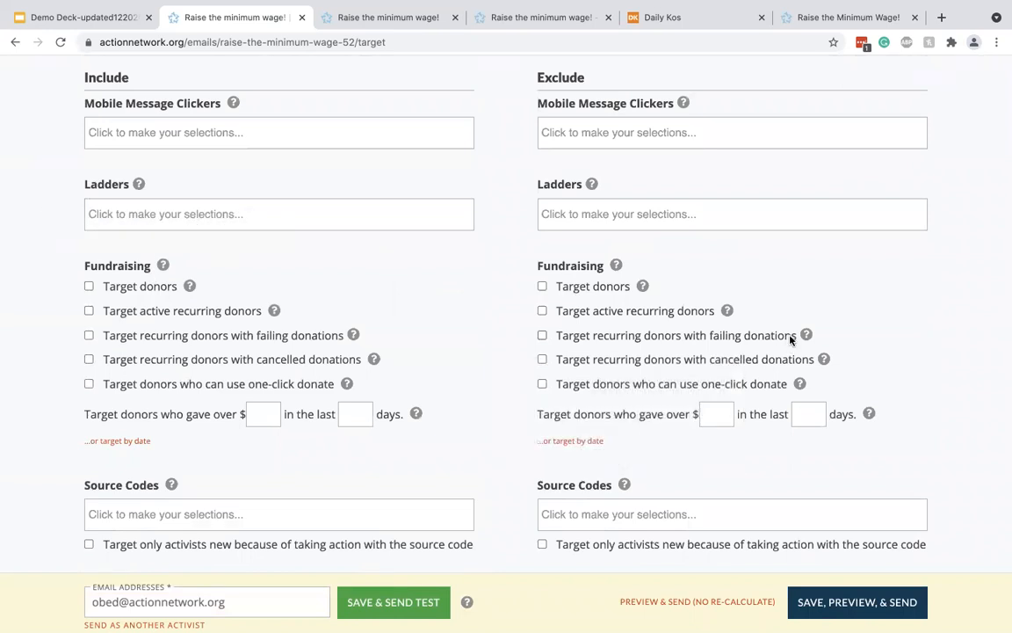
scroll(789, 339, "down", 6)
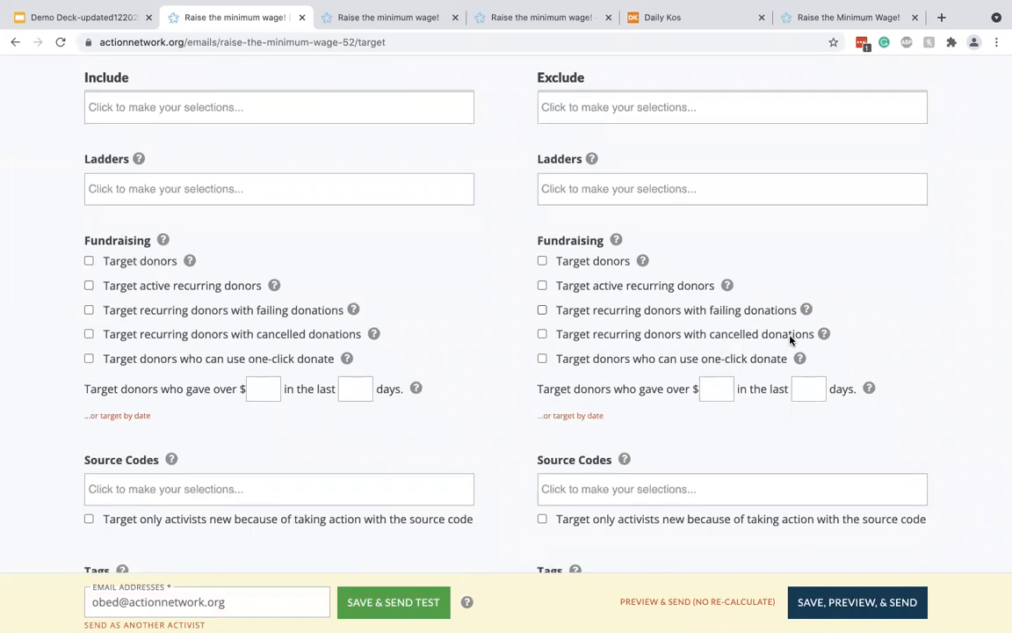
right_click(791, 335)
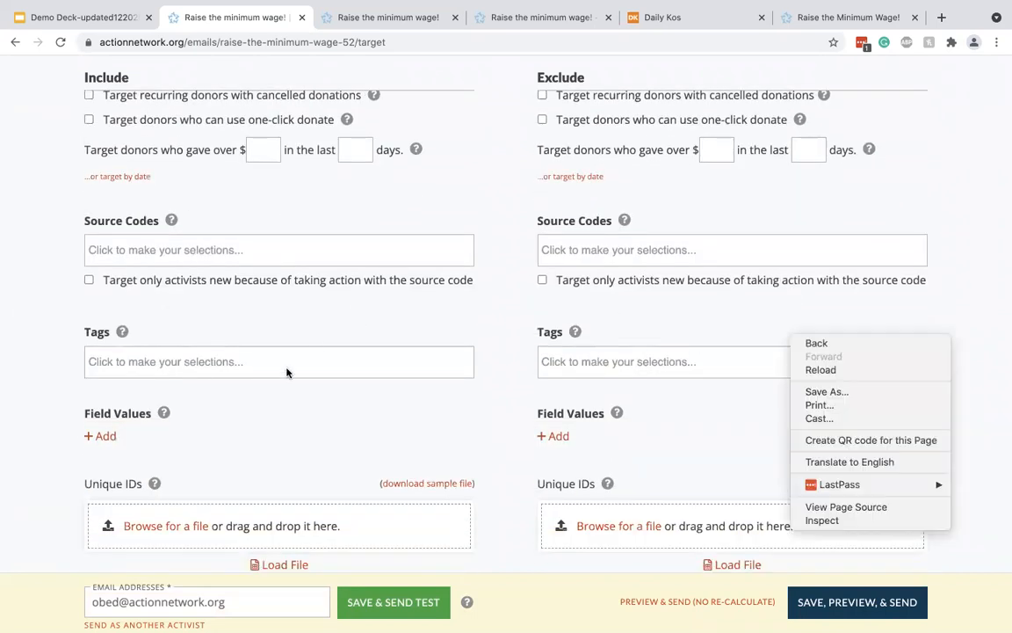
left_click(272, 418)
Step: Include only activists with the "Minimum wage" tag in the email's targeting
left_click(212, 363)
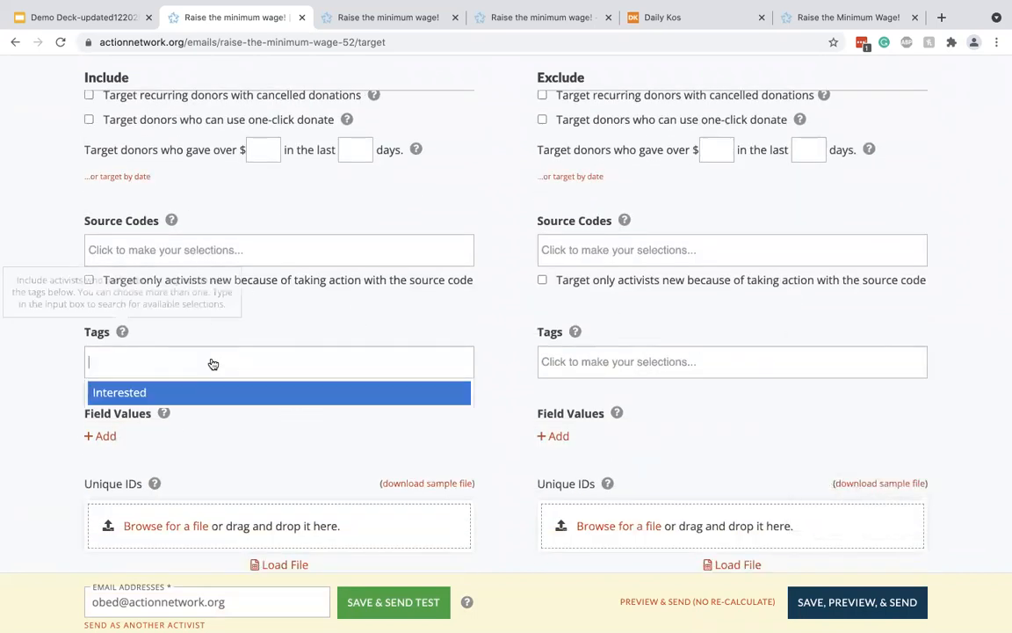
type("min")
key("Return")
left_click(274, 323)
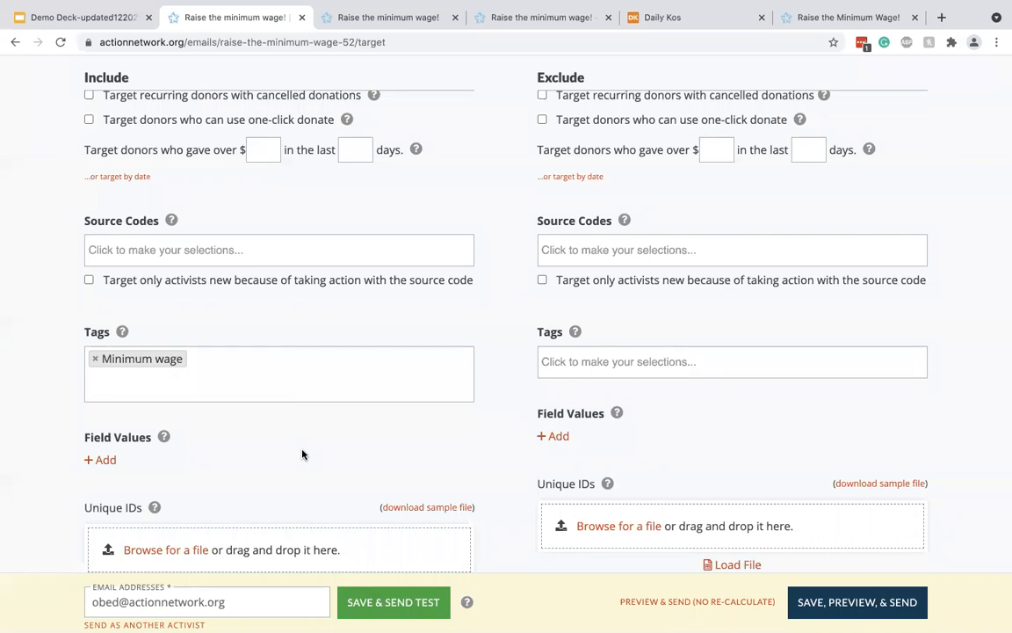
Step: Save the targeting with the remaining criteria left blank, and review the email preview and its targeting summary
scroll(302, 454, "down", 4)
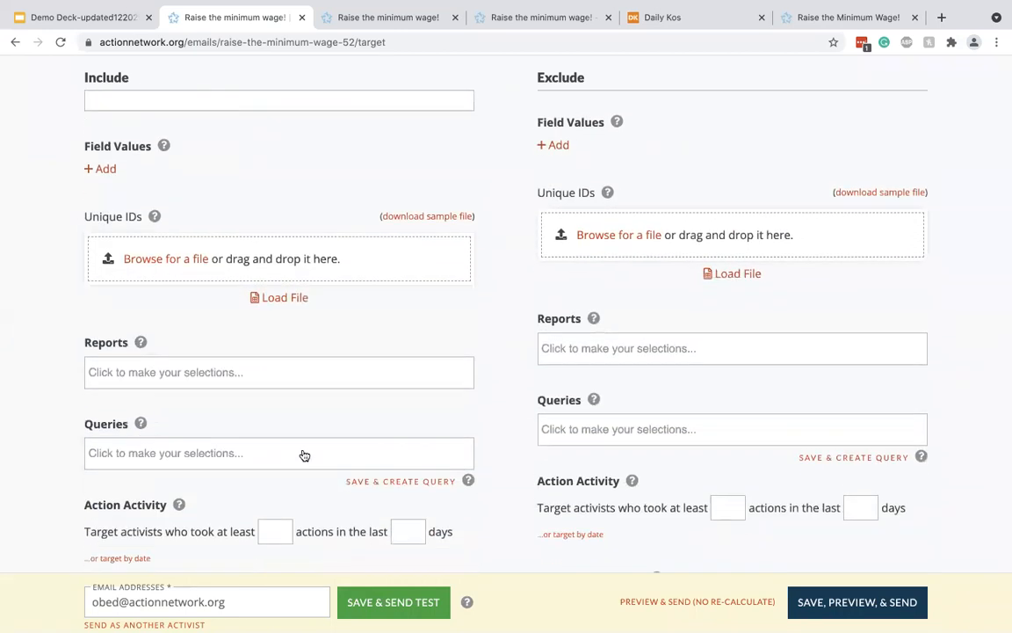
scroll(304, 454, "down", 3)
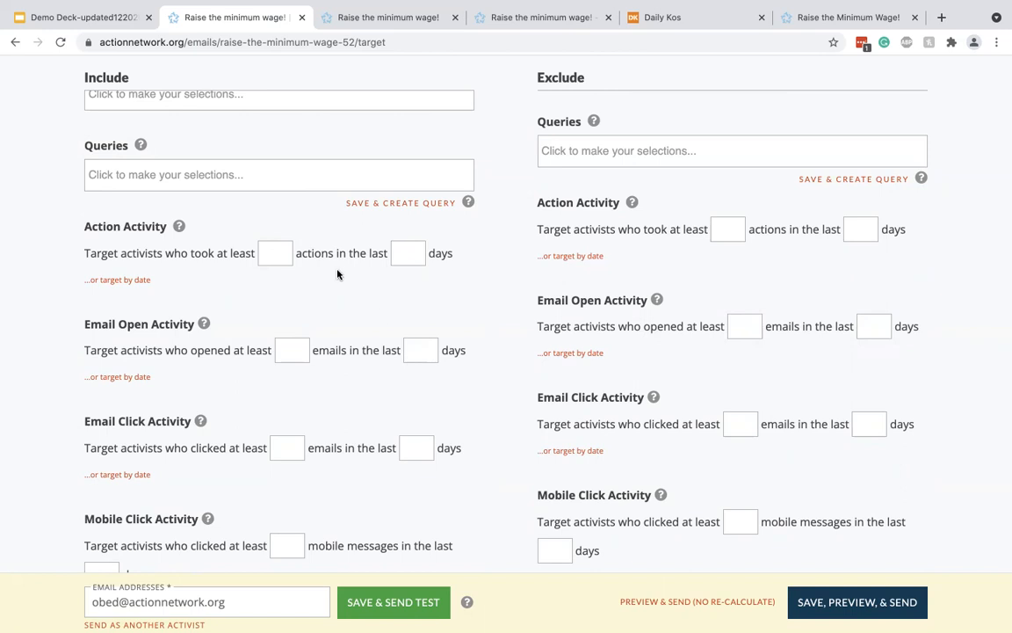
scroll(372, 330, "down", 5)
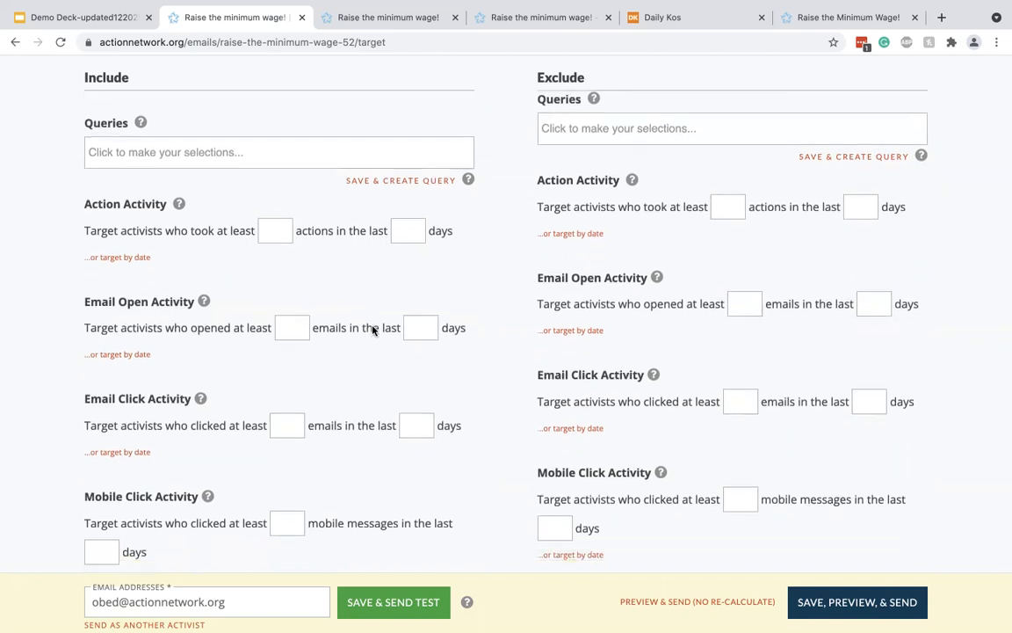
scroll(677, 522, "down", 3)
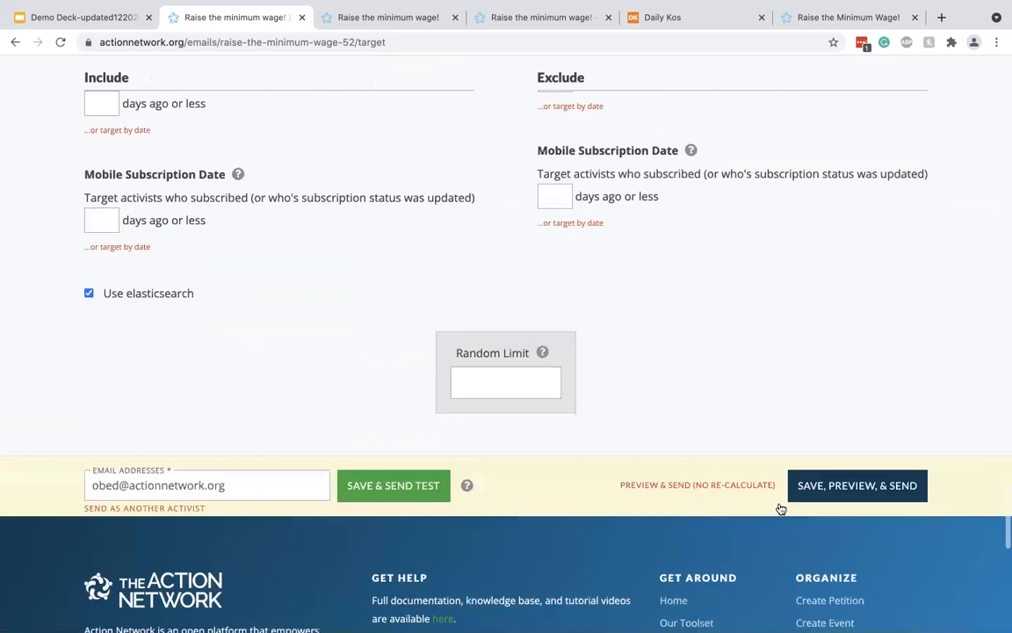
left_click(845, 492)
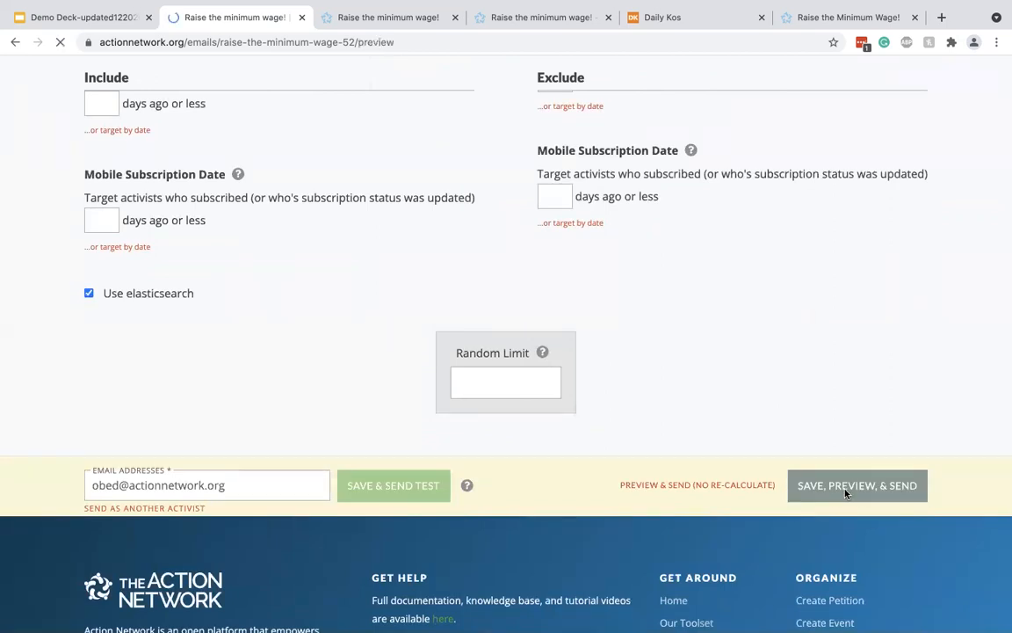
scroll(845, 493, "down", 3)
scroll(842, 481, "down", 2)
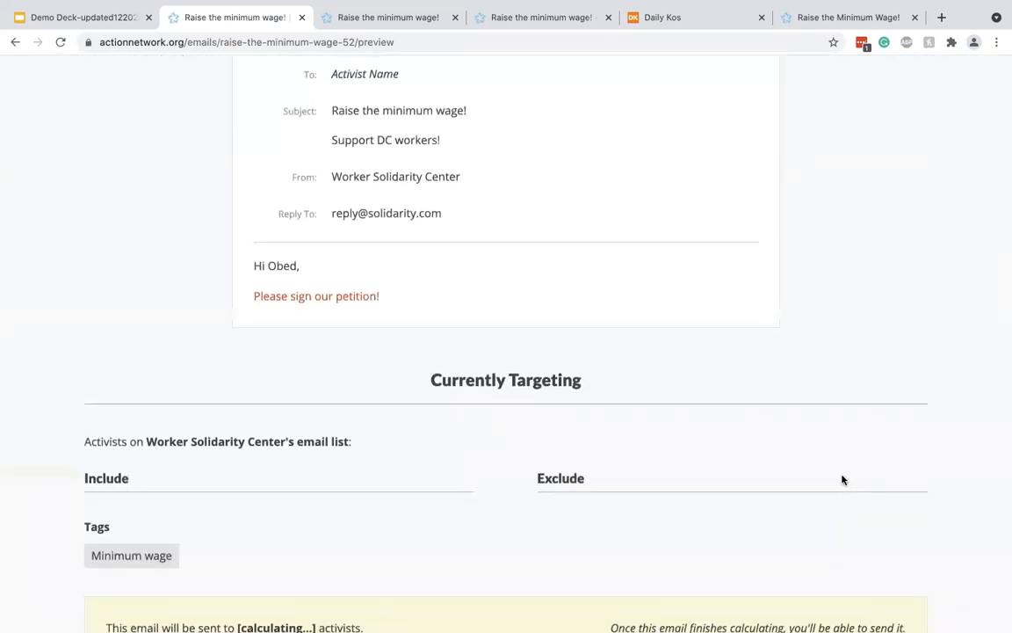
scroll(477, 257, "up", 1)
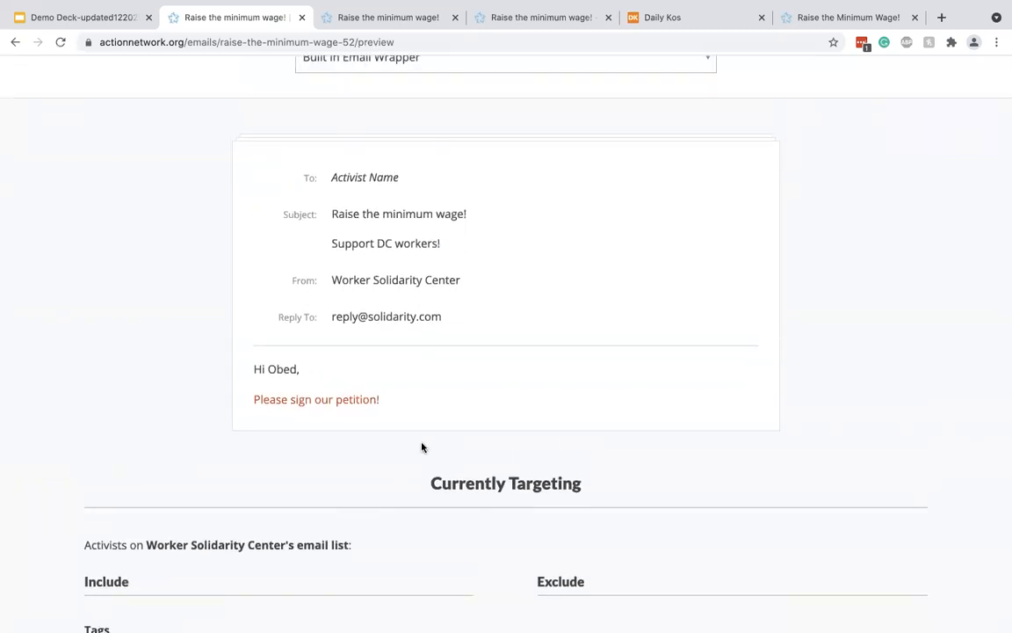
scroll(415, 437, "down", 5)
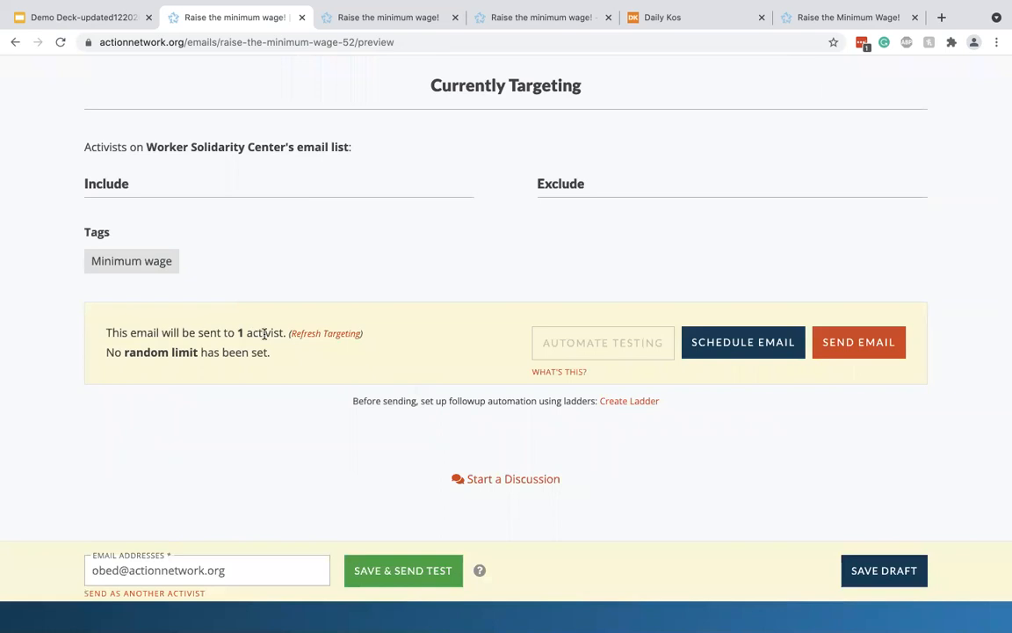
left_click(775, 341)
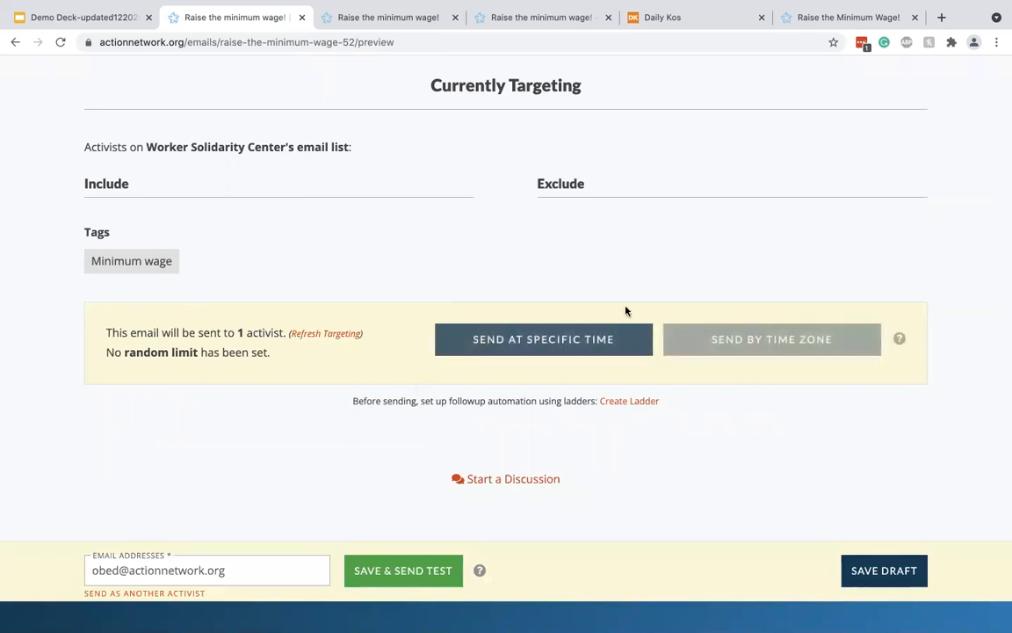
left_click(576, 350)
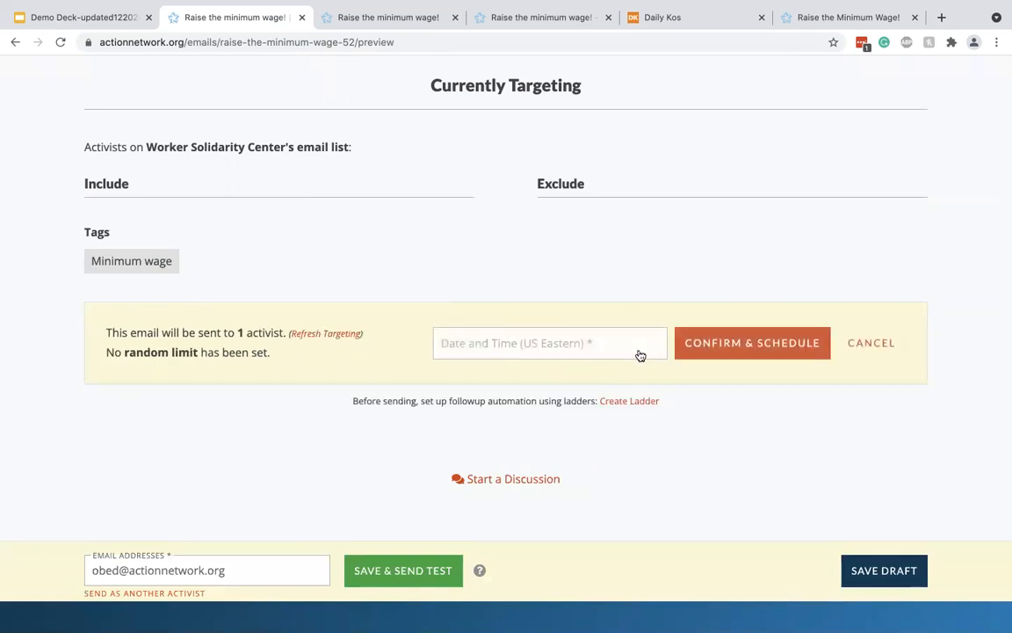
left_click(880, 351)
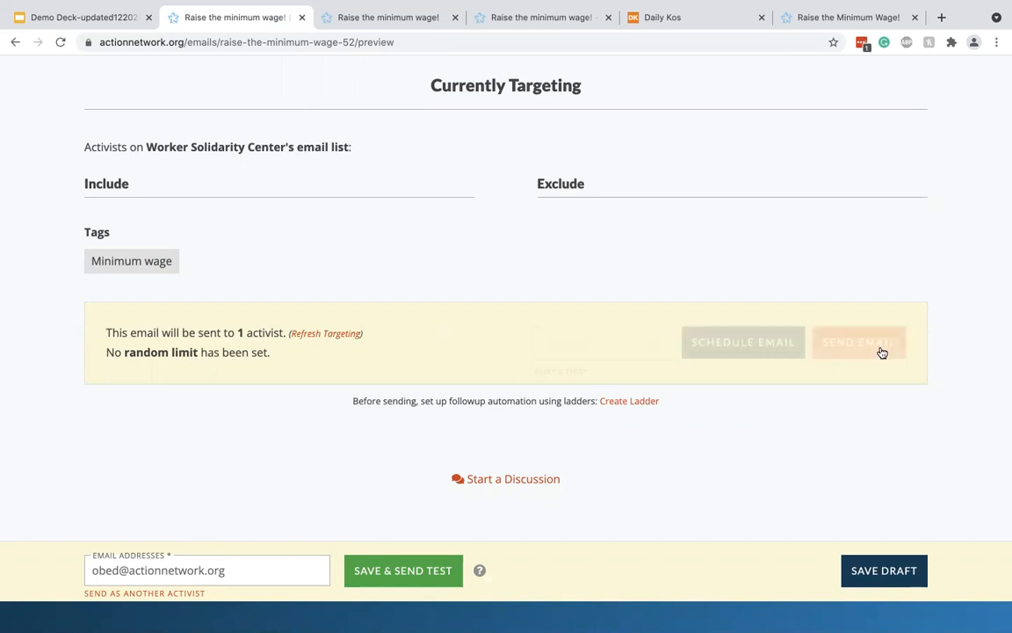
Step: Send the email immediately to the targeted activists and look over its statistics
left_click(858, 345)
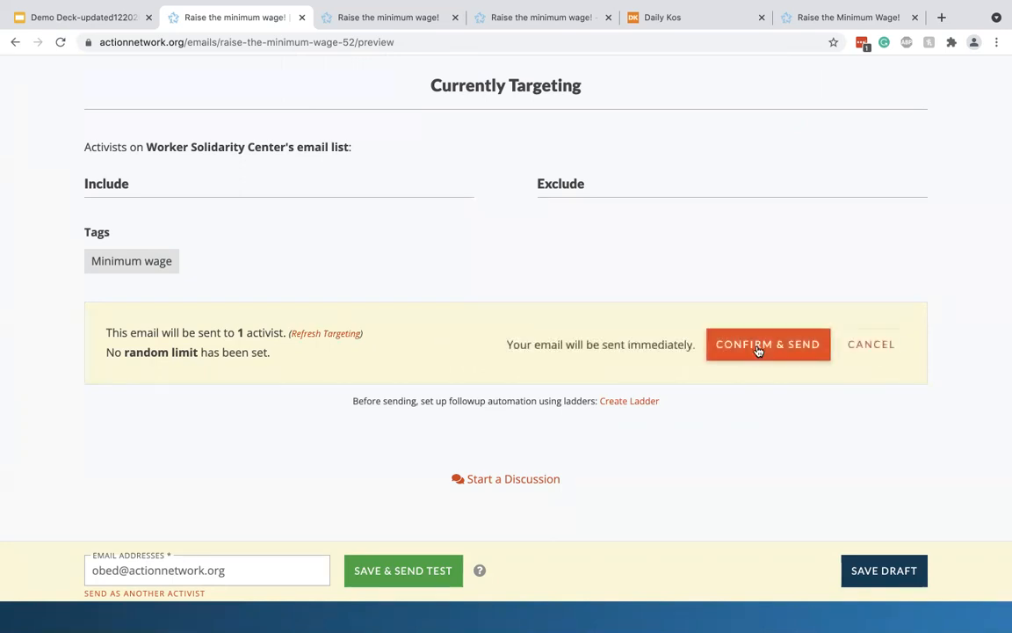
left_click(759, 347)
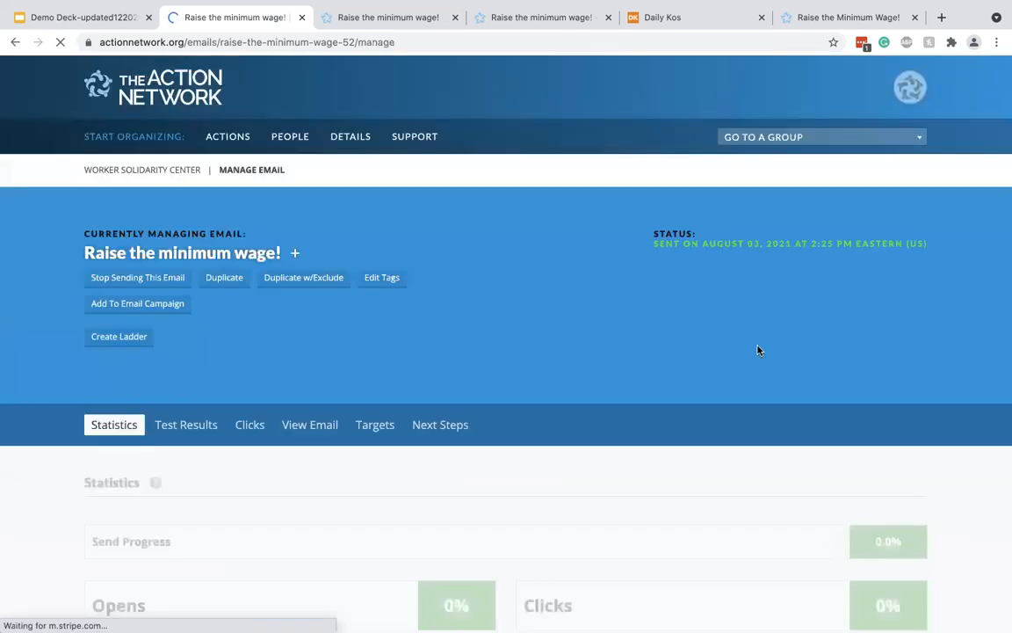
scroll(731, 356, "down", 4)
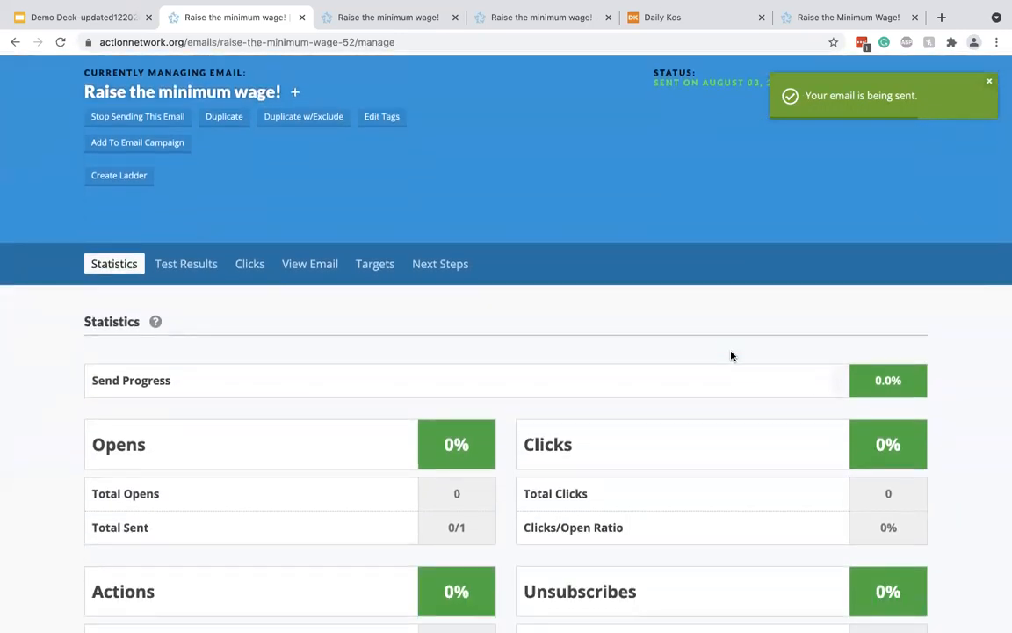
Step: Examine the sent email's statistics, from opens and clicks through actions and donations to unsubscribes, bounces and spam complaints
scroll(731, 355, "down", 1)
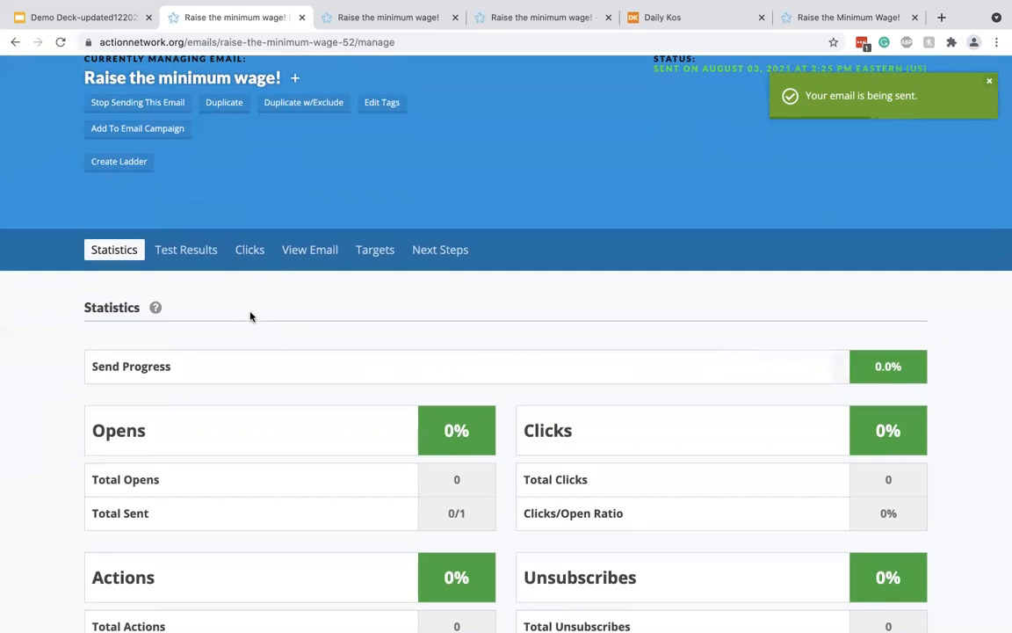
scroll(248, 314, "down", 4)
scroll(344, 390, "down", 3)
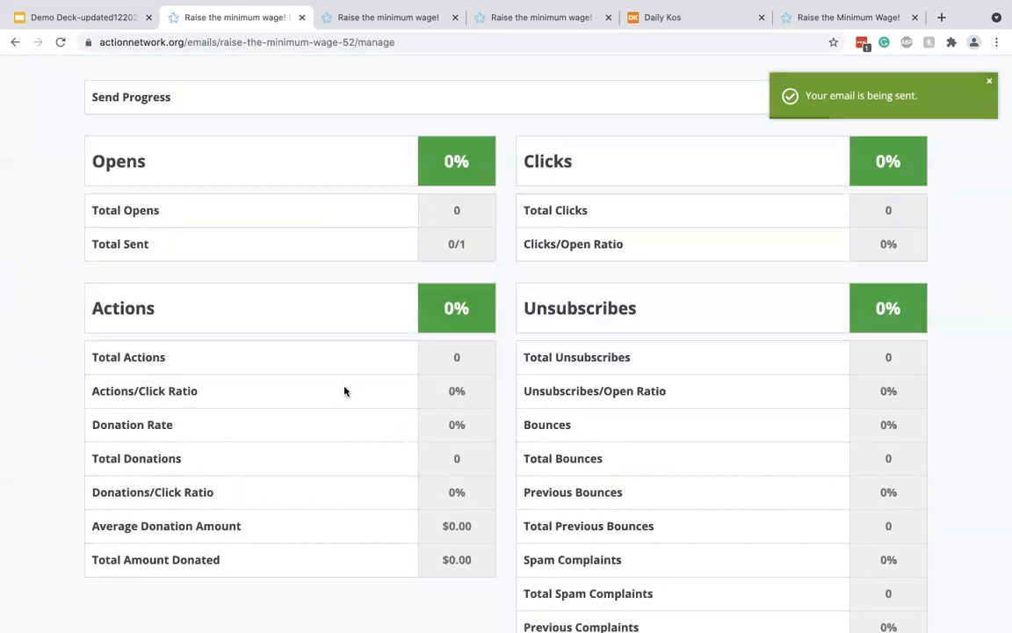
scroll(648, 341, "down", 2)
scroll(648, 341, "down", 2)
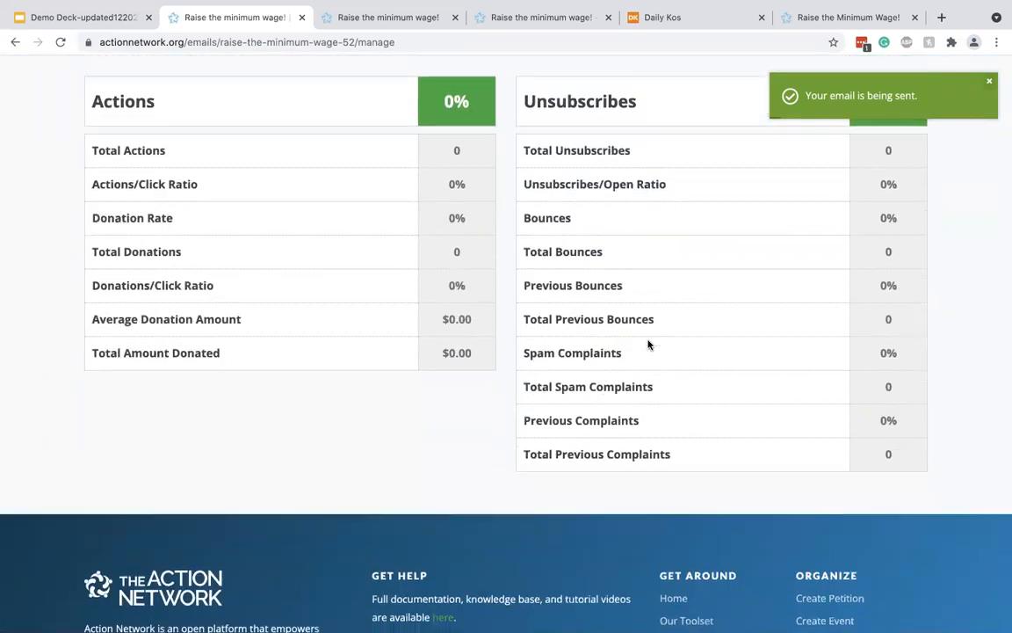
scroll(647, 345, "up", 11)
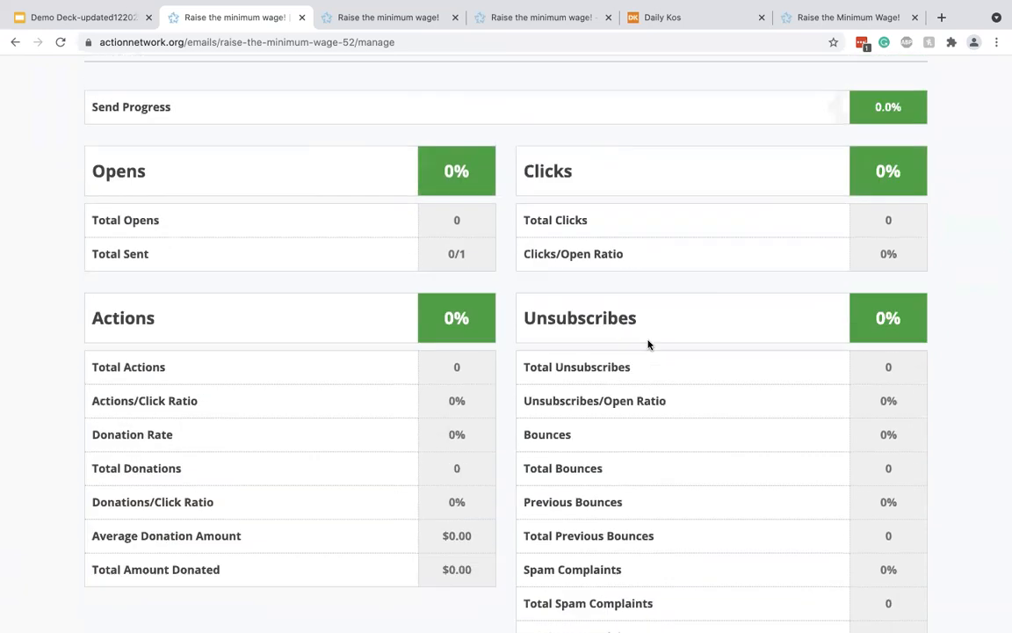
Step: Refresh the email's test results, compare the figures for both subject lines, and check the clicks recorded per link
left_click(185, 231)
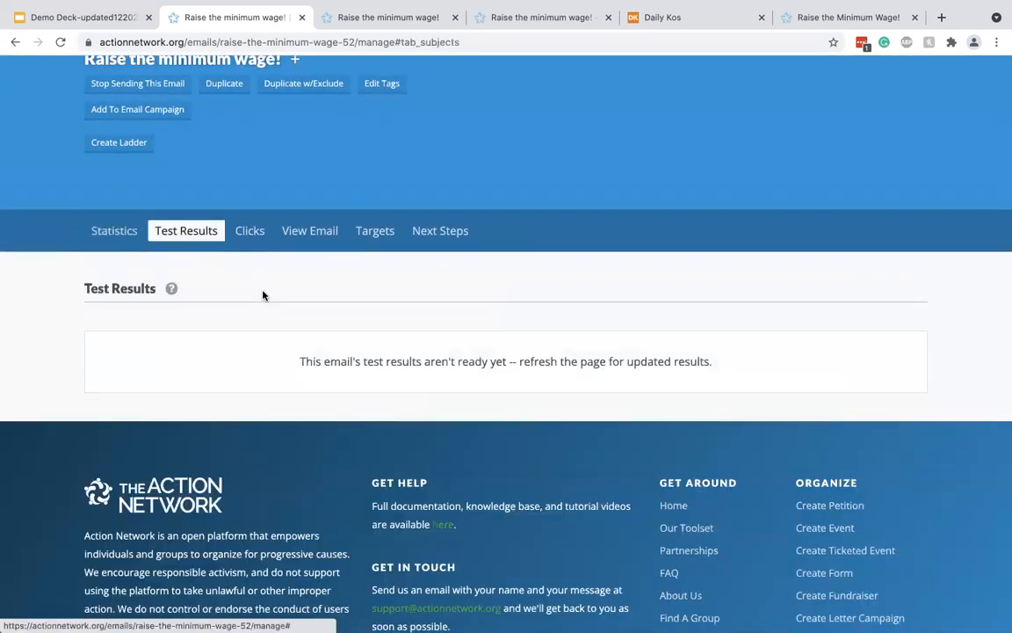
left_click(62, 42)
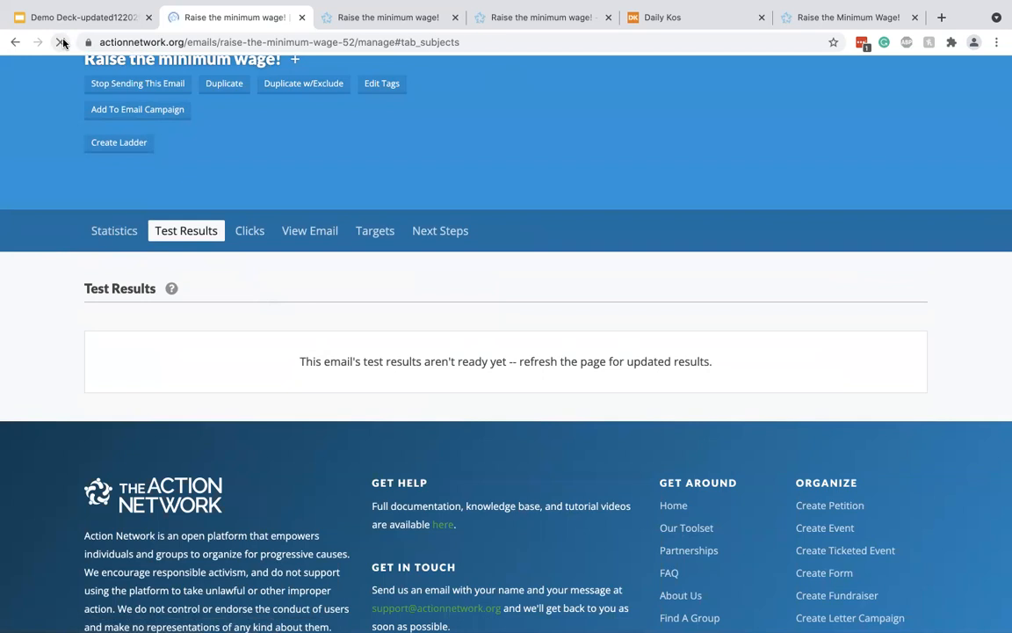
left_click(141, 111)
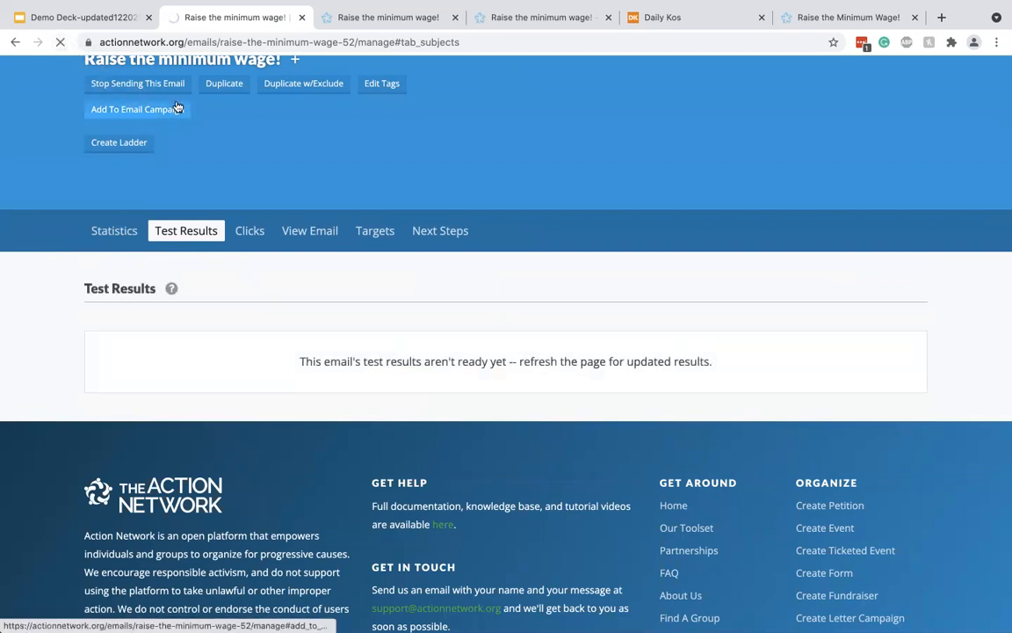
scroll(312, 328, "down", 4)
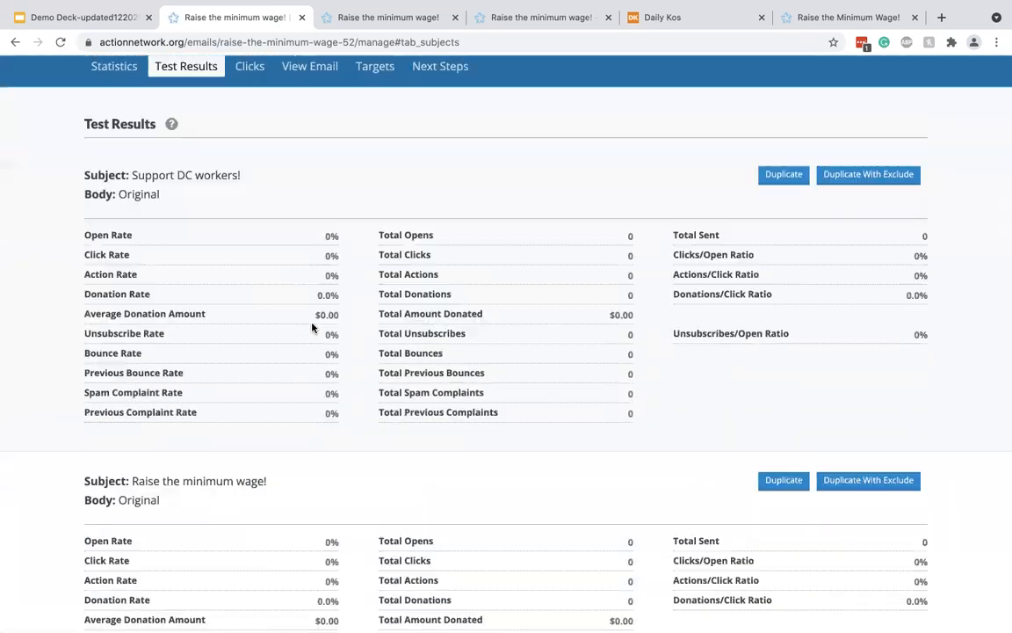
scroll(312, 328, "down", 1)
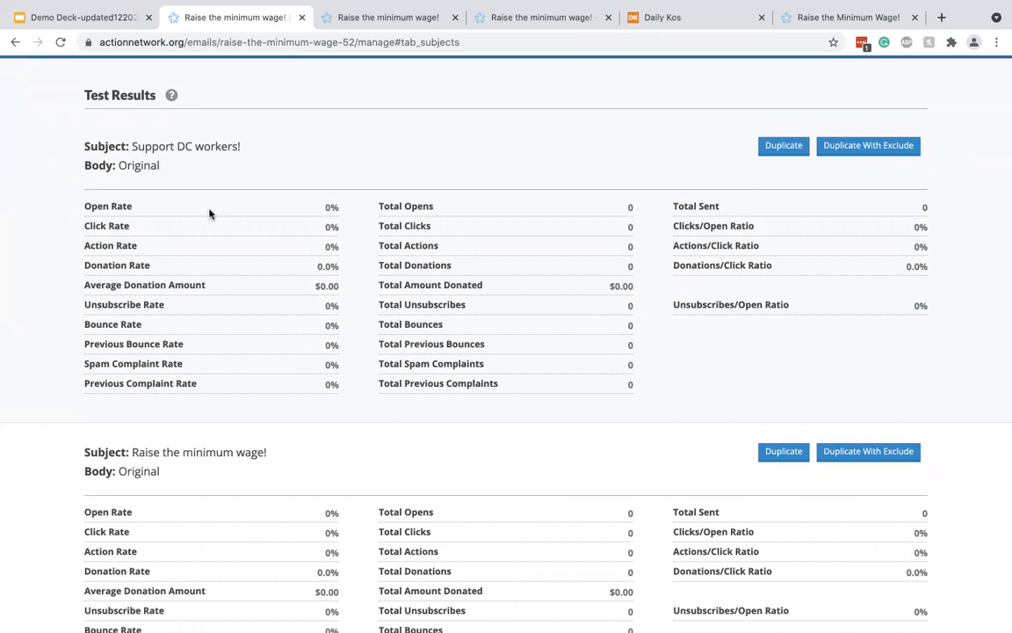
scroll(209, 212, "up", 1)
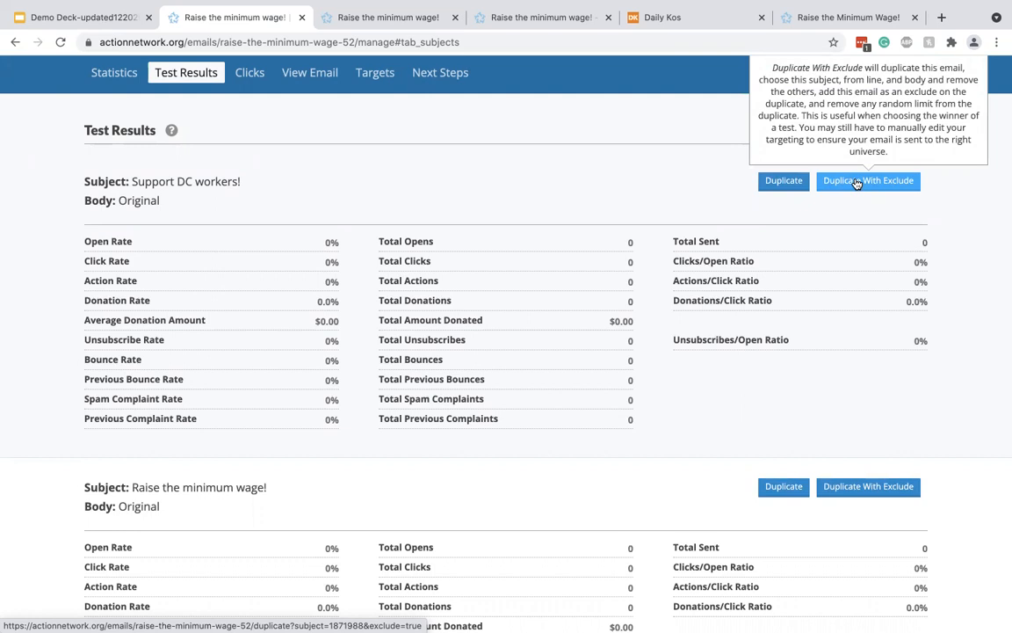
scroll(472, 139, "up", 2)
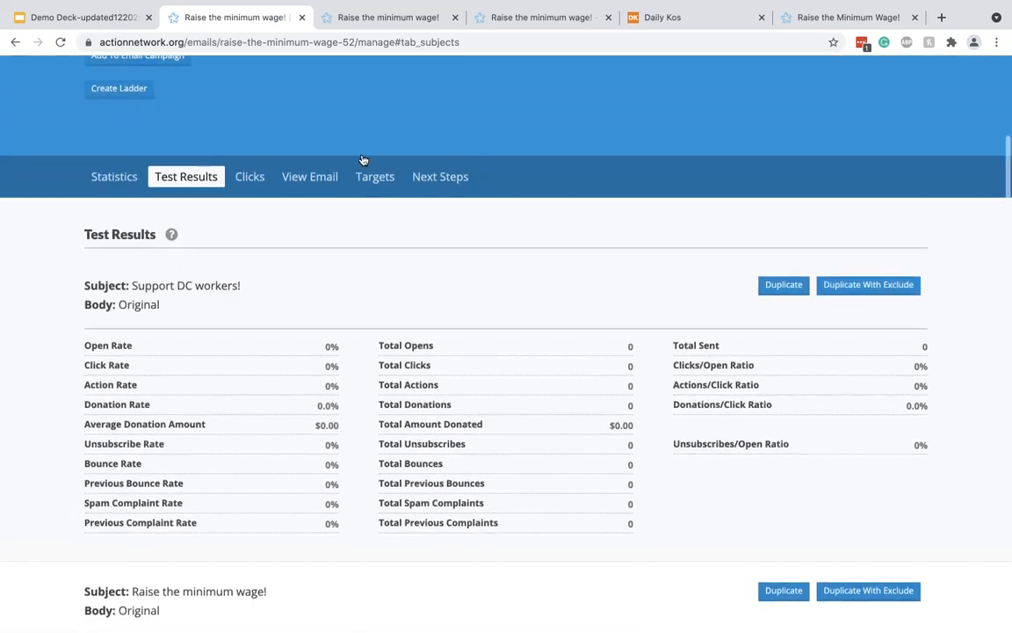
left_click(250, 177)
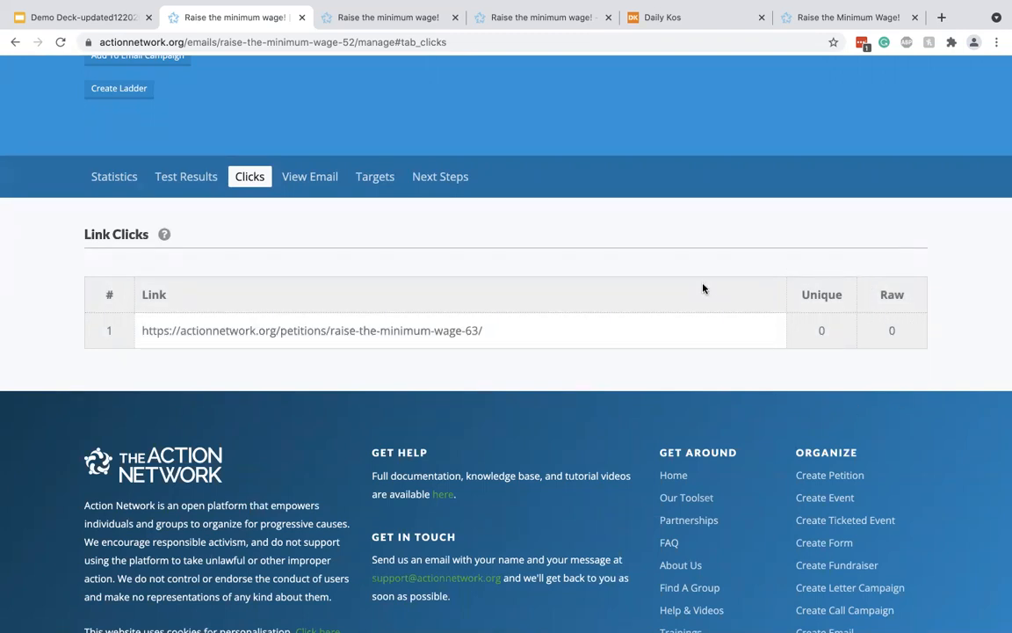
scroll(703, 288, "up", 5)
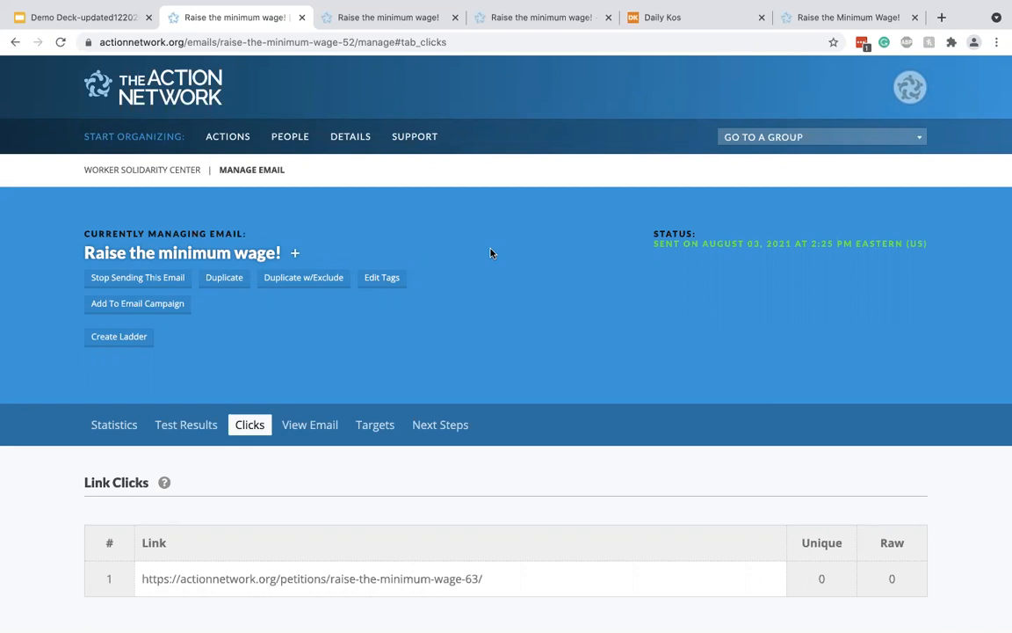
Step: Compare the minimum-wage petition's public page in the Worker Solidarity Center design with its standard Action Network design
left_click(366, 17)
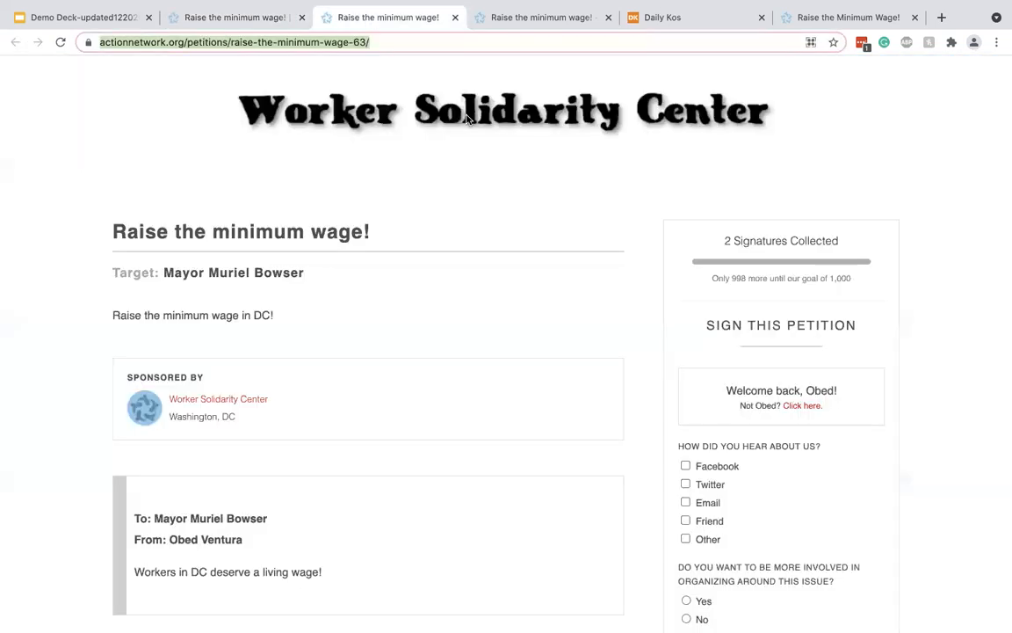
left_click(397, 188)
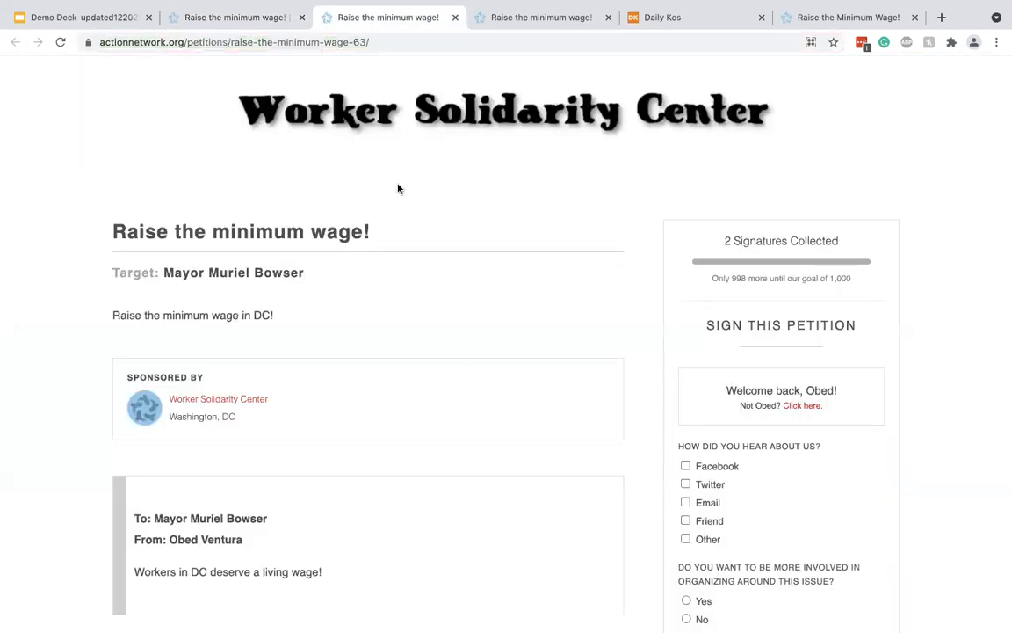
left_click(510, 18)
scroll(468, 313, "up", 2)
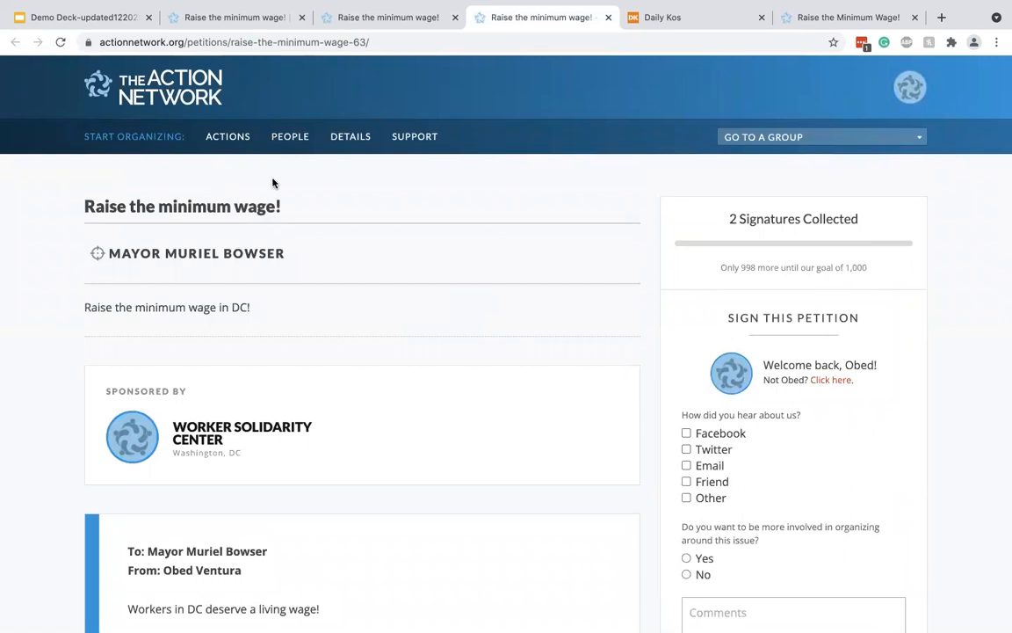
left_click(354, 19)
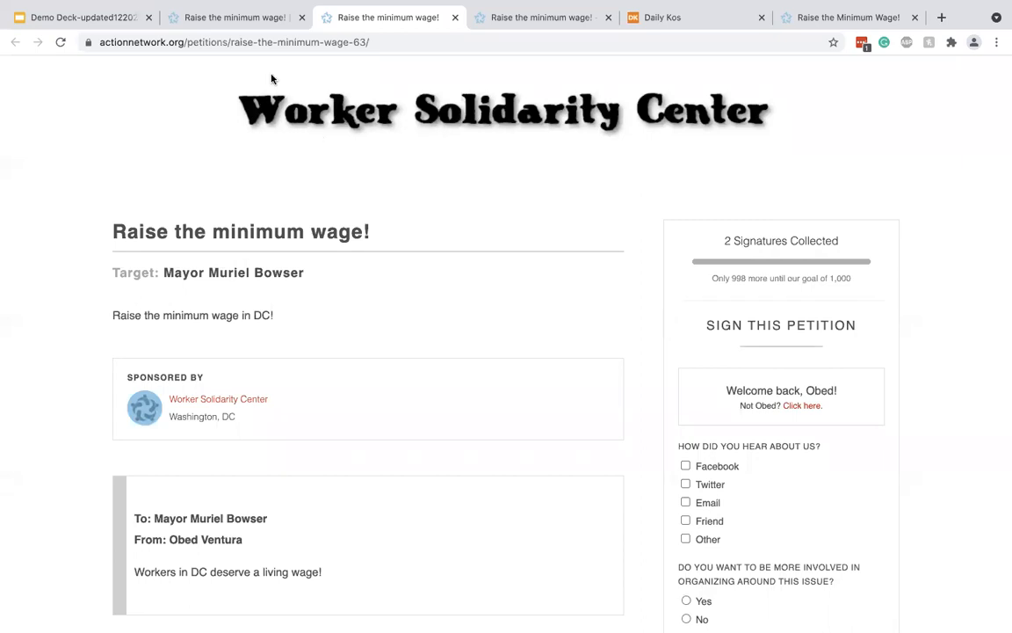
Step: Start a new mobile message, try the Image MMS type, and set the type back to Text SMS
left_click(219, 22)
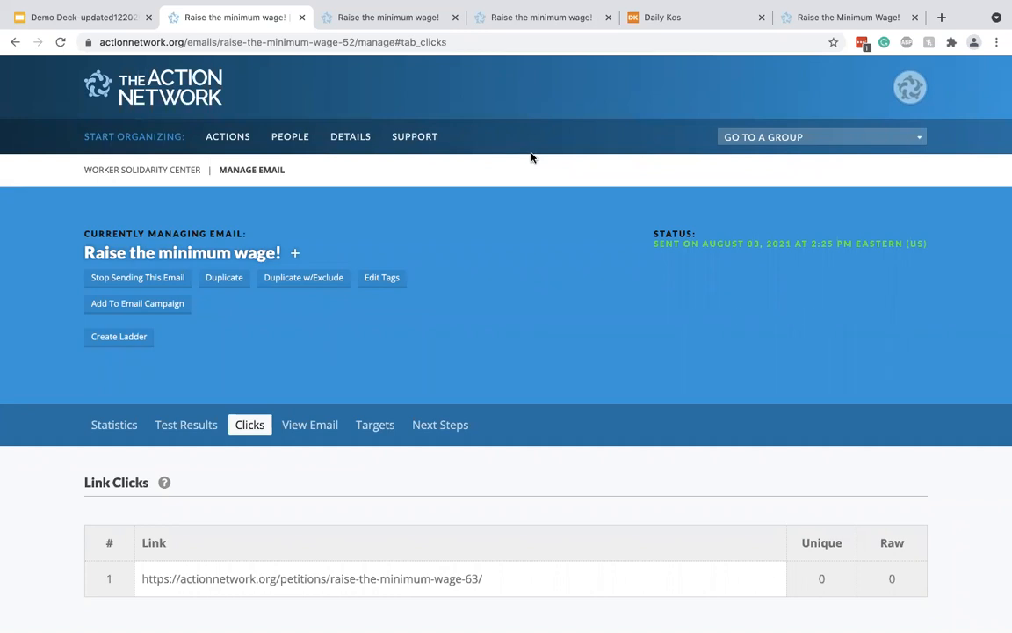
left_click(309, 139)
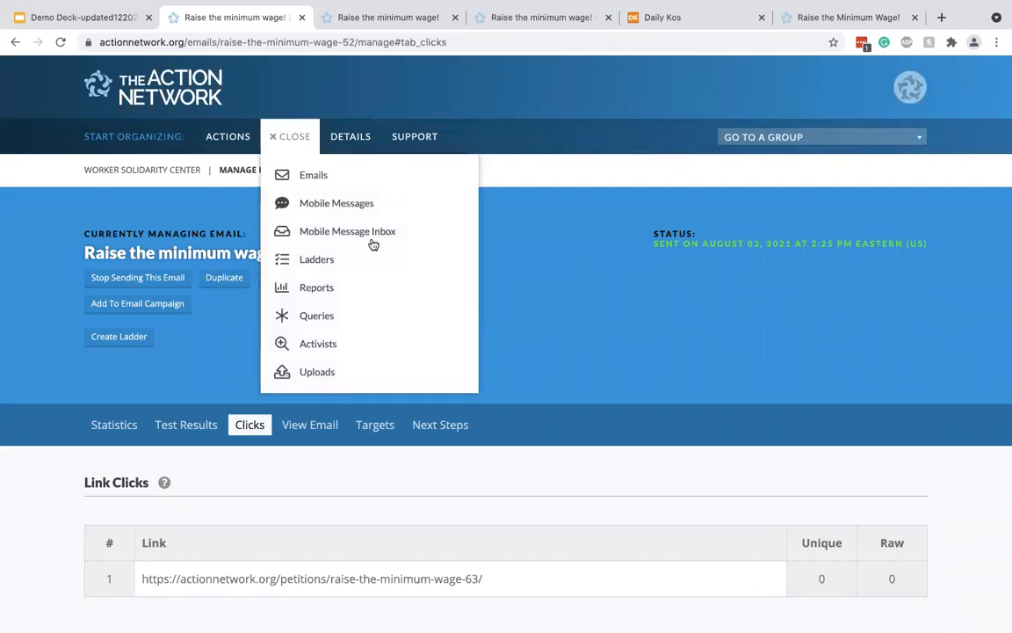
left_click(326, 207)
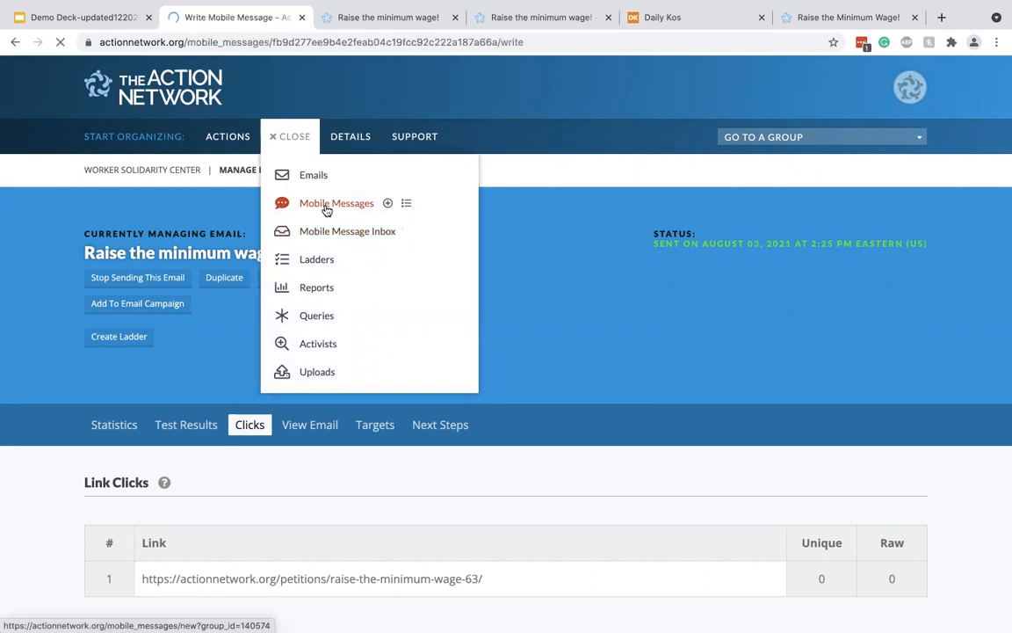
scroll(510, 384, "down", 3)
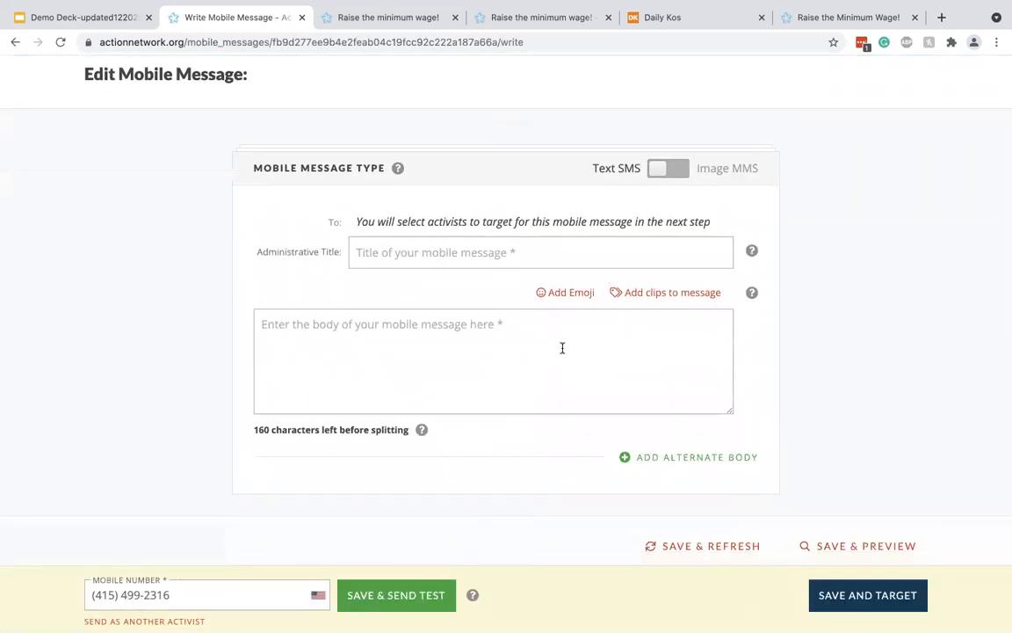
left_click(658, 172)
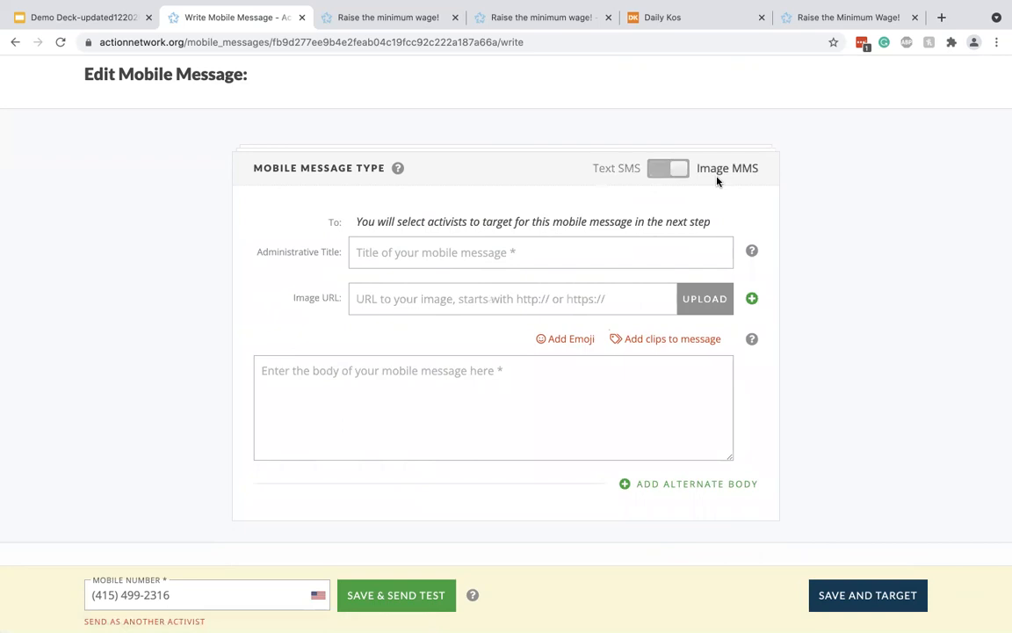
left_click(673, 173)
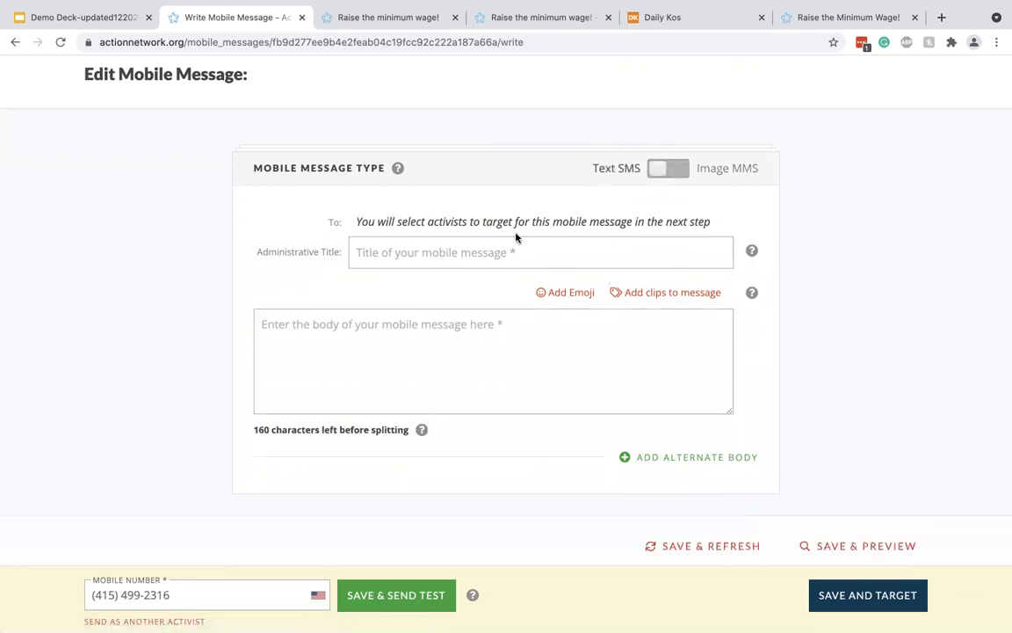
Step: Give the mobile message the administrative title "Min wage petition"
left_click(457, 252)
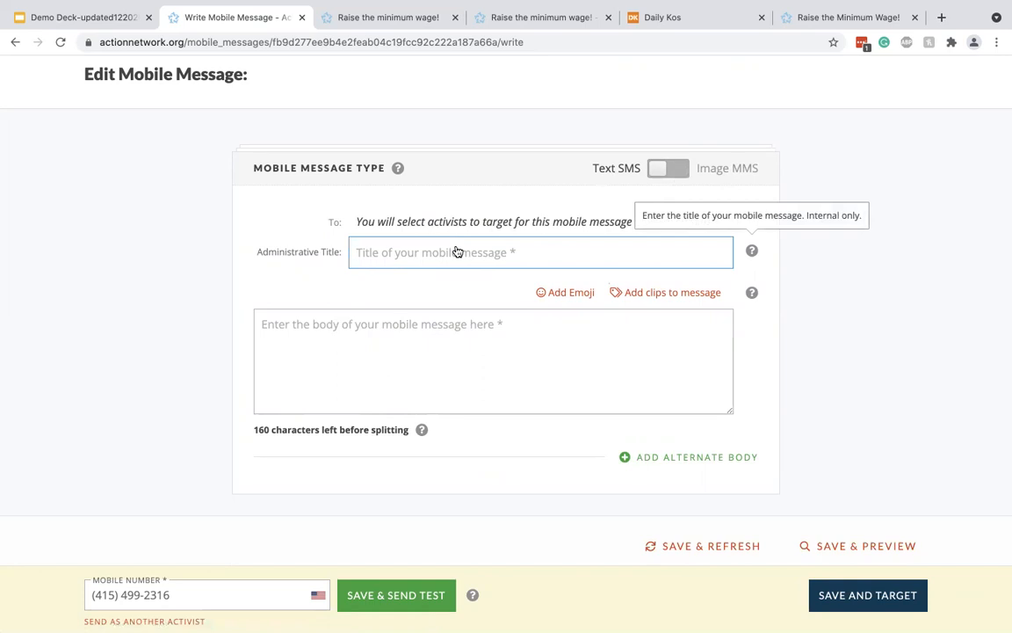
type("Min w")
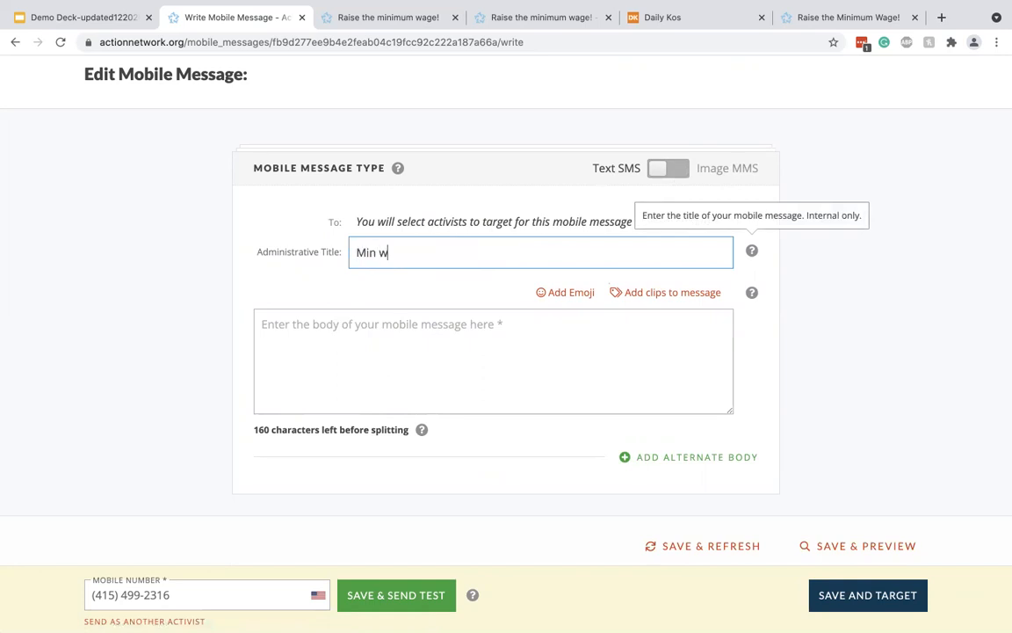
type("age petition")
Step: Write the message body "Demand that Mayor Bowser raise the minimum wage for workers in the District:"
left_click(448, 349)
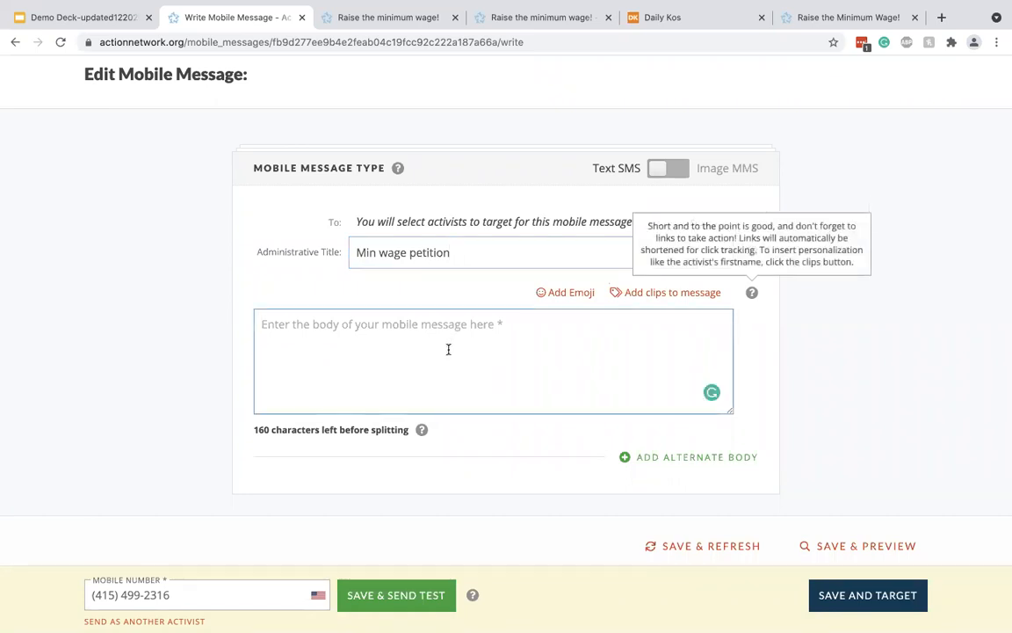
type("Demand that m")
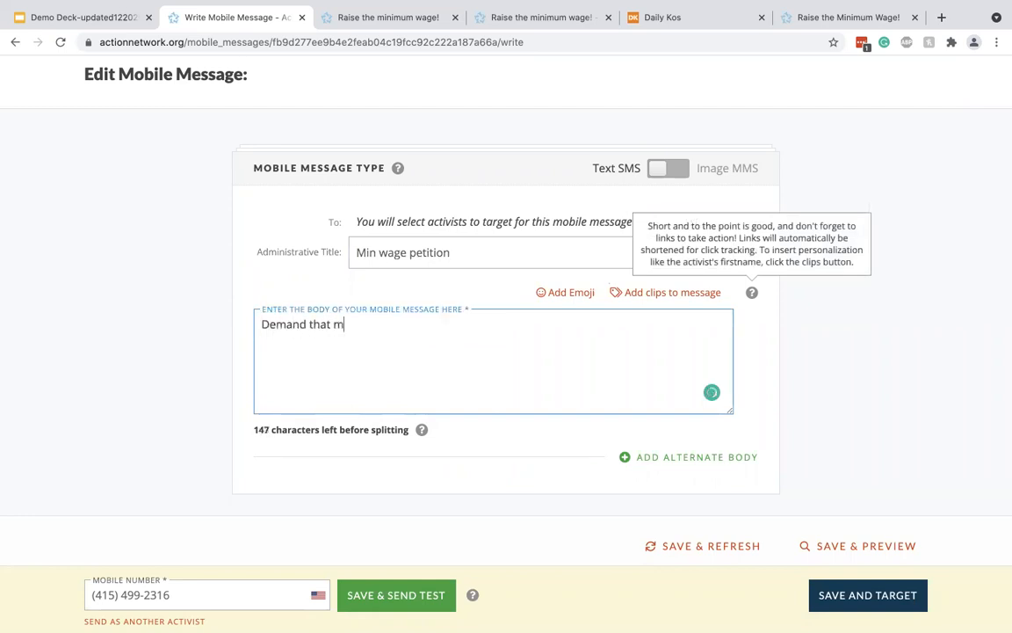
key("BackSpace")
type("Mayor Bowser r")
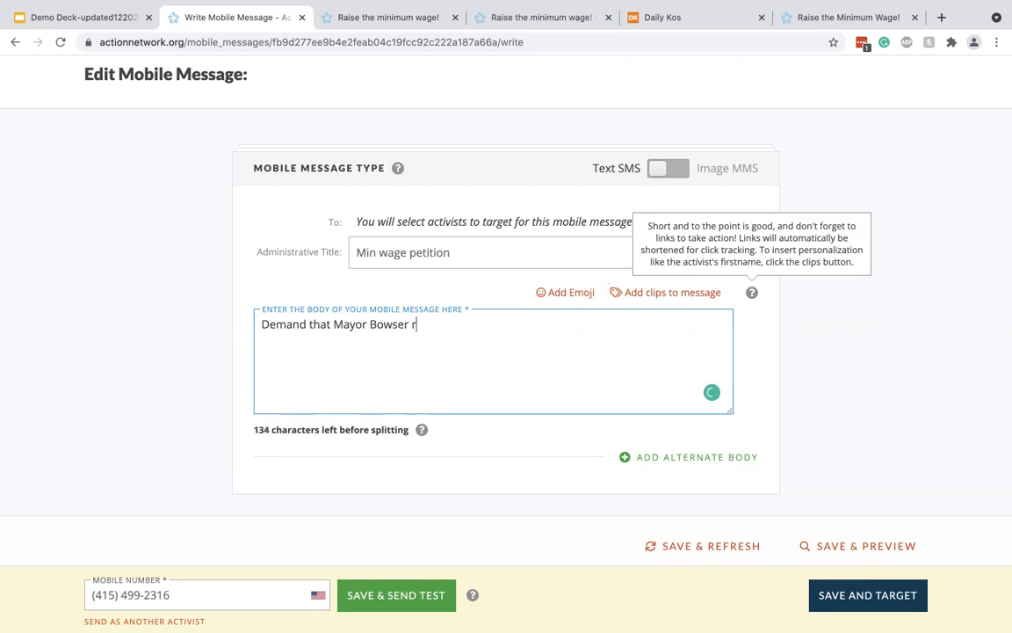
type("aise the minimum wage")
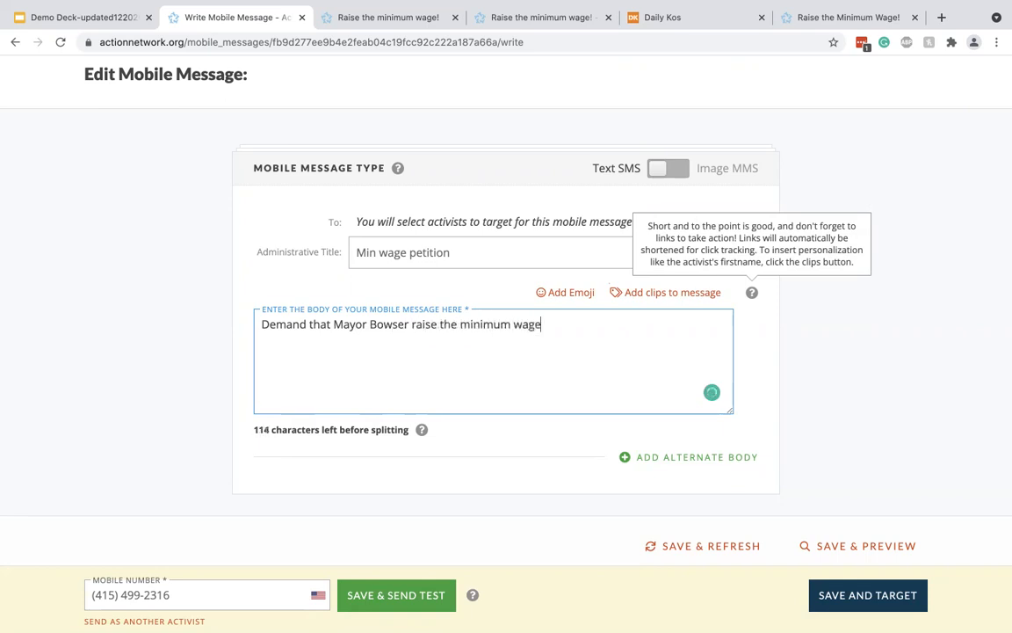
type(" for workers in the District:")
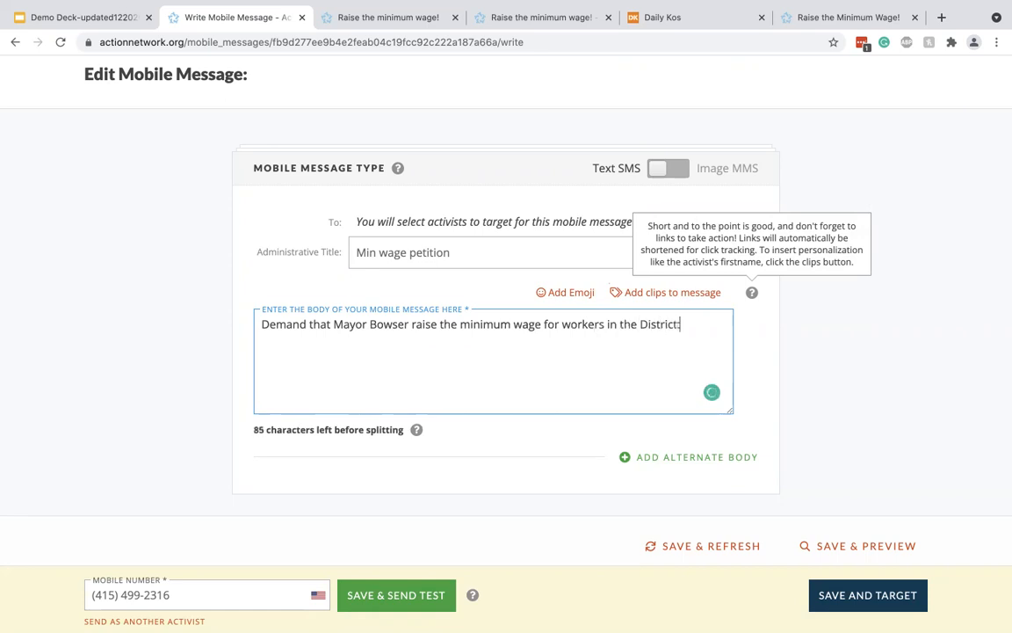
left_click(395, 18)
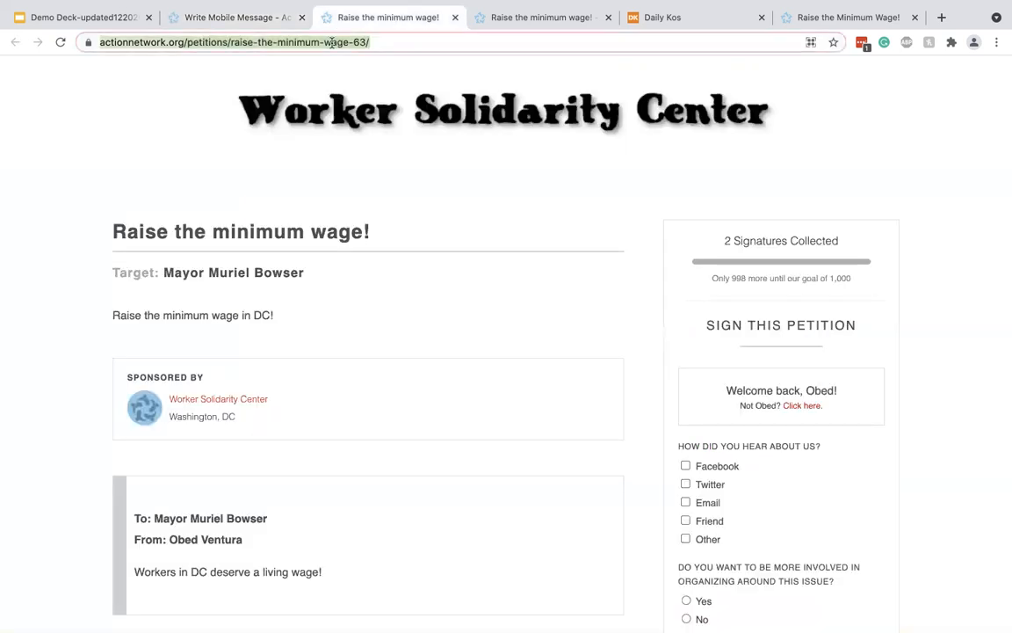
left_click(259, 20)
type("https://actionnetwork.org/petitions/raise-the-minimum-wage-63/")
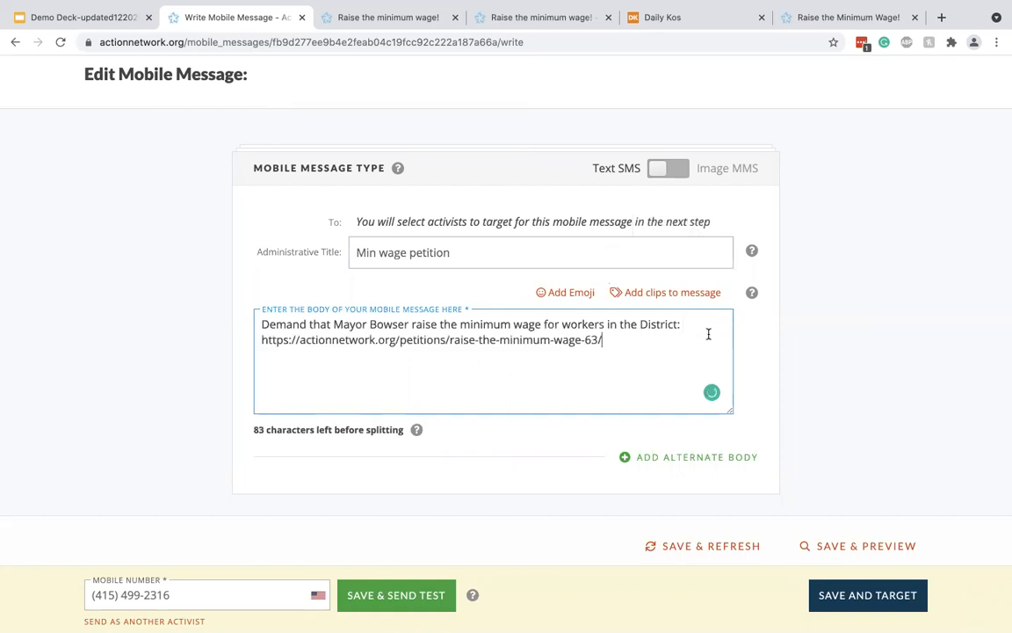
Step: Look through the available emojis without adding one, and review the message's alternate body, test-send and targeting options
scroll(666, 457, "down", 2)
left_click(563, 216)
scroll(580, 347, "down", 10)
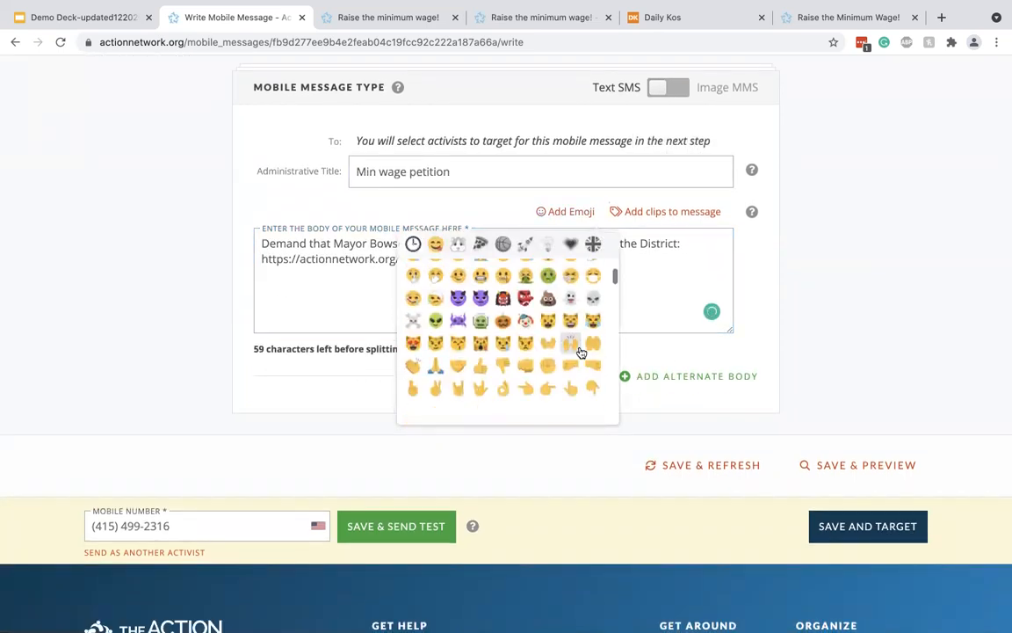
left_click(366, 305)
scroll(366, 305, "down", 2)
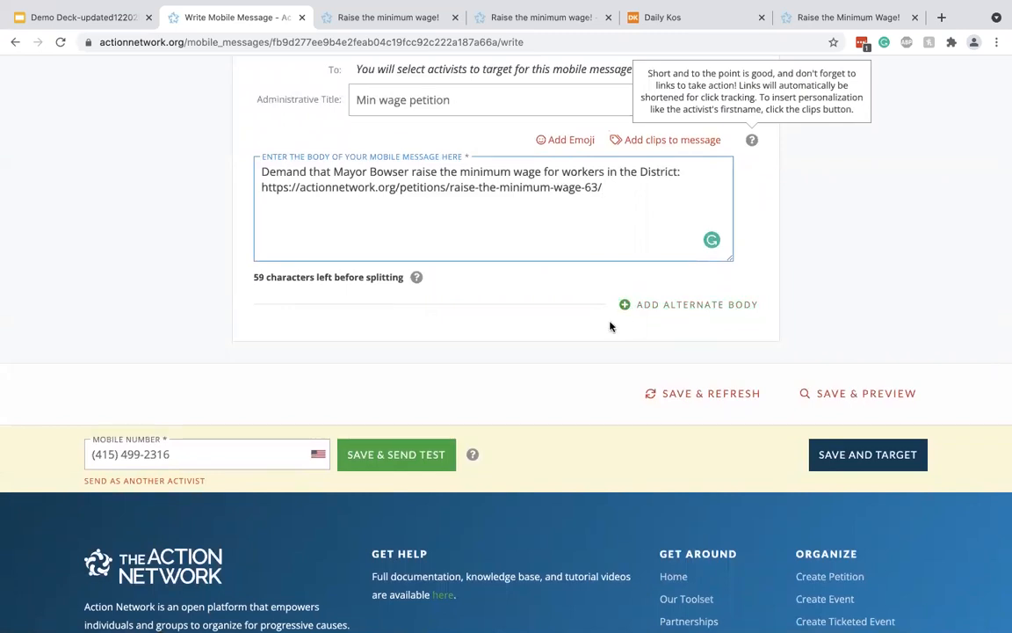
scroll(609, 323, "down", 4)
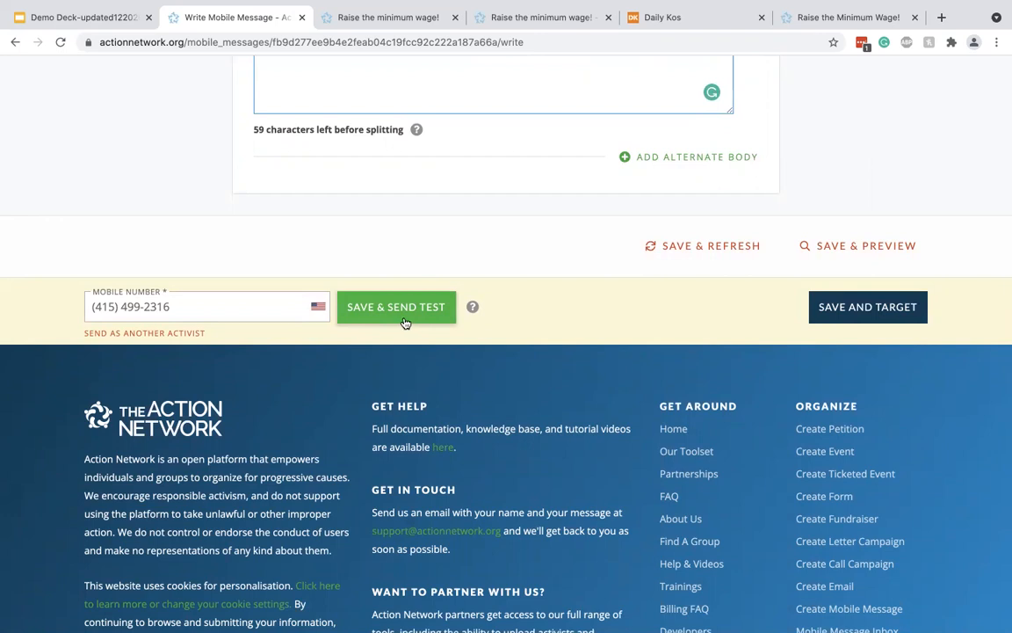
Step: Save the mobile message, continue to its targeting, and look through the available include and exclude criteria
left_click(857, 309)
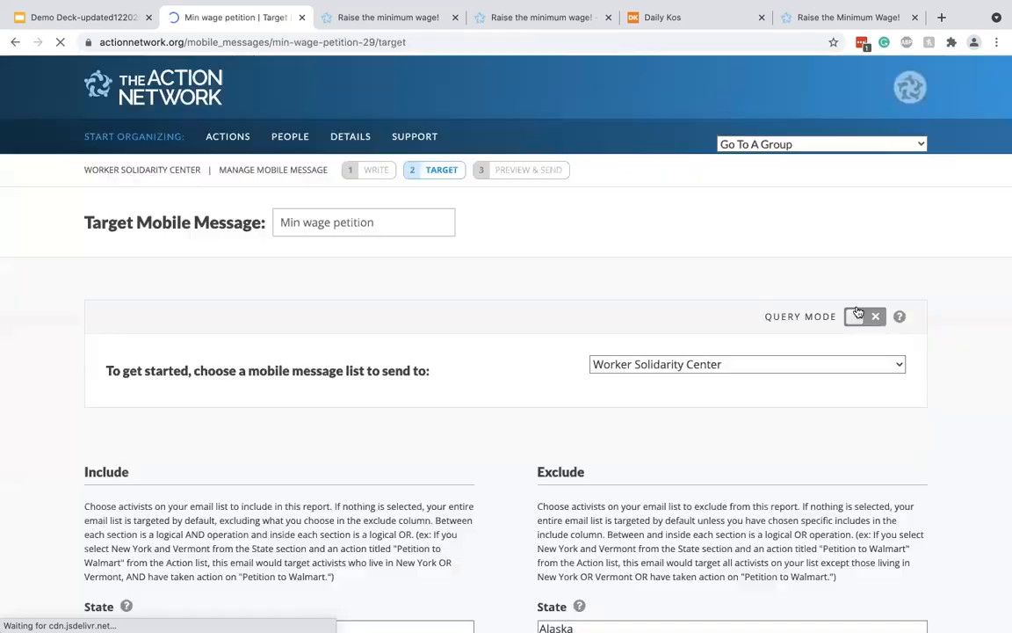
scroll(515, 513, "down", 5)
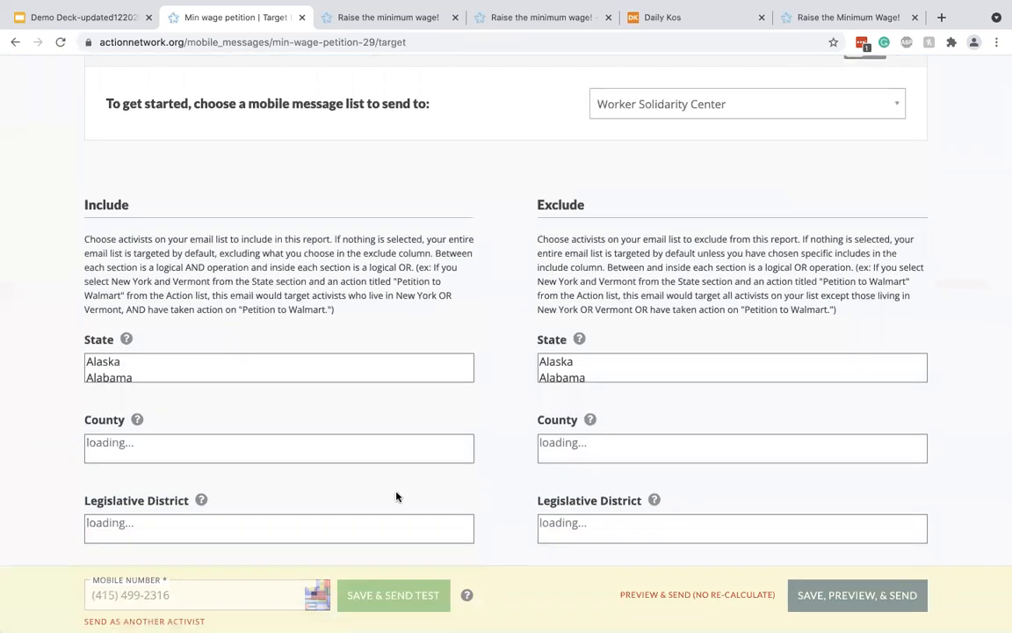
scroll(522, 241, "down", 5)
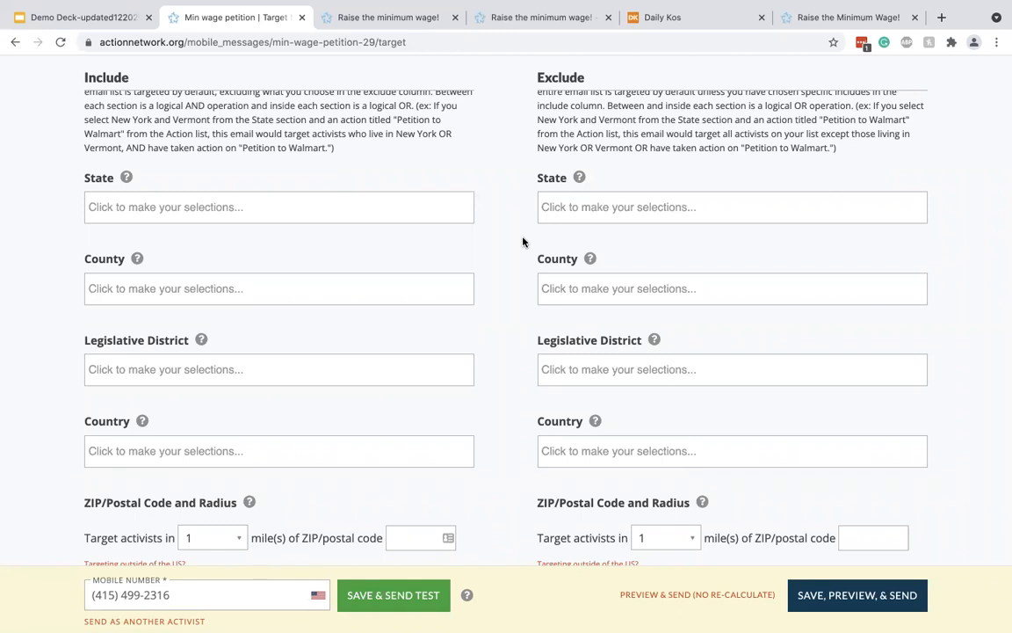
scroll(522, 241, "down", 4)
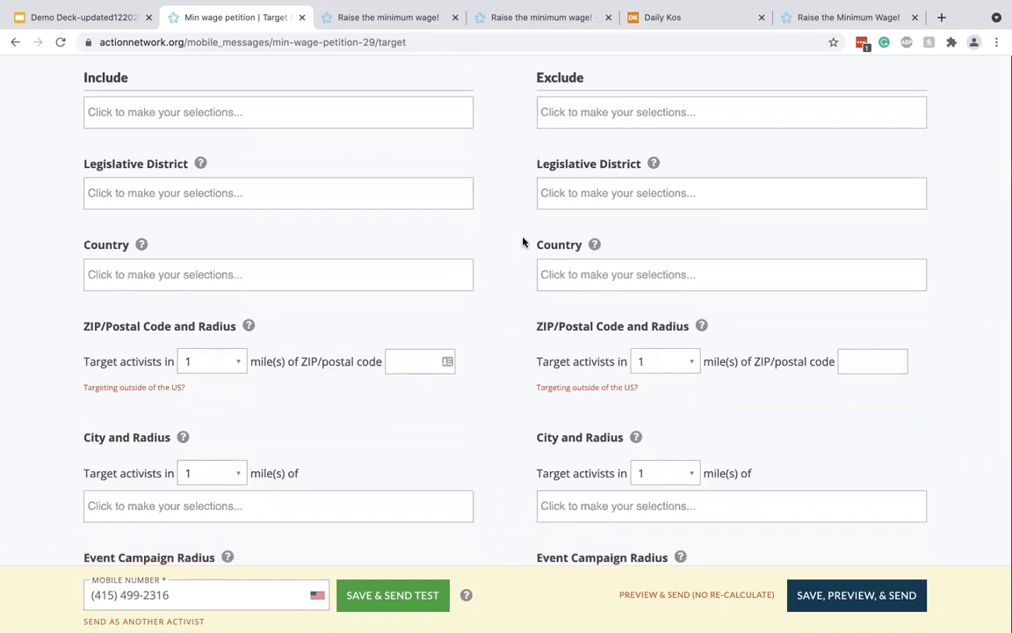
scroll(522, 242, "down", 1)
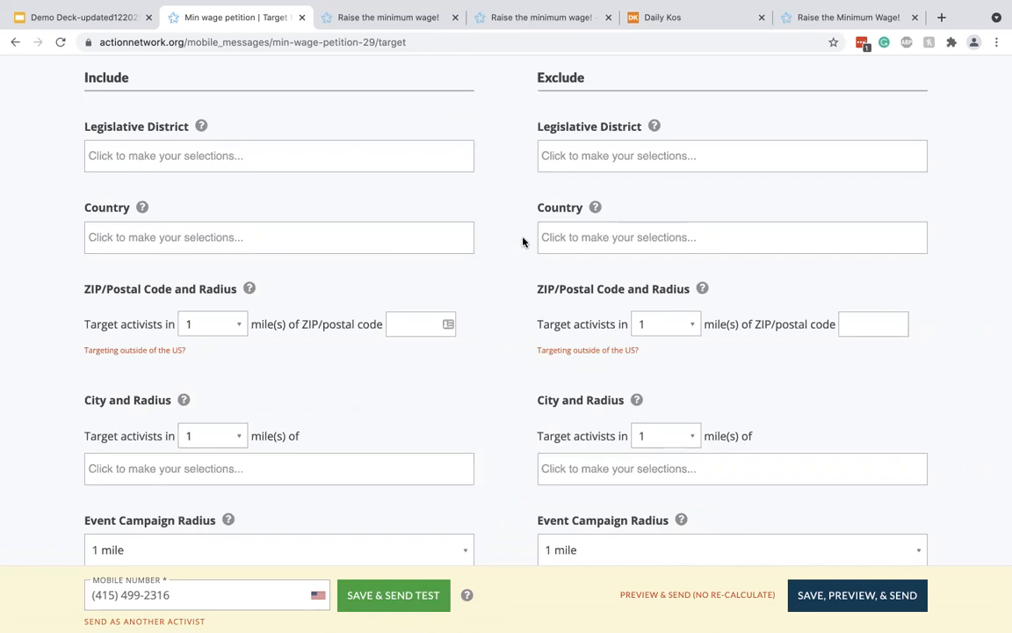
scroll(523, 242, "down", 5)
scroll(523, 242, "down", 2)
scroll(208, 493, "down", 4)
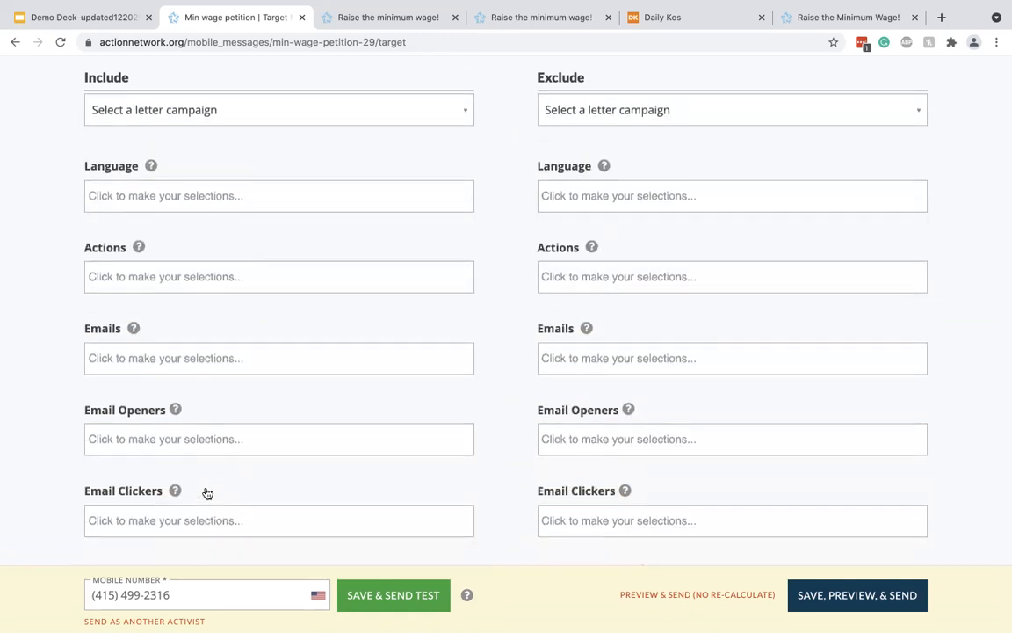
scroll(208, 493, "down", 1)
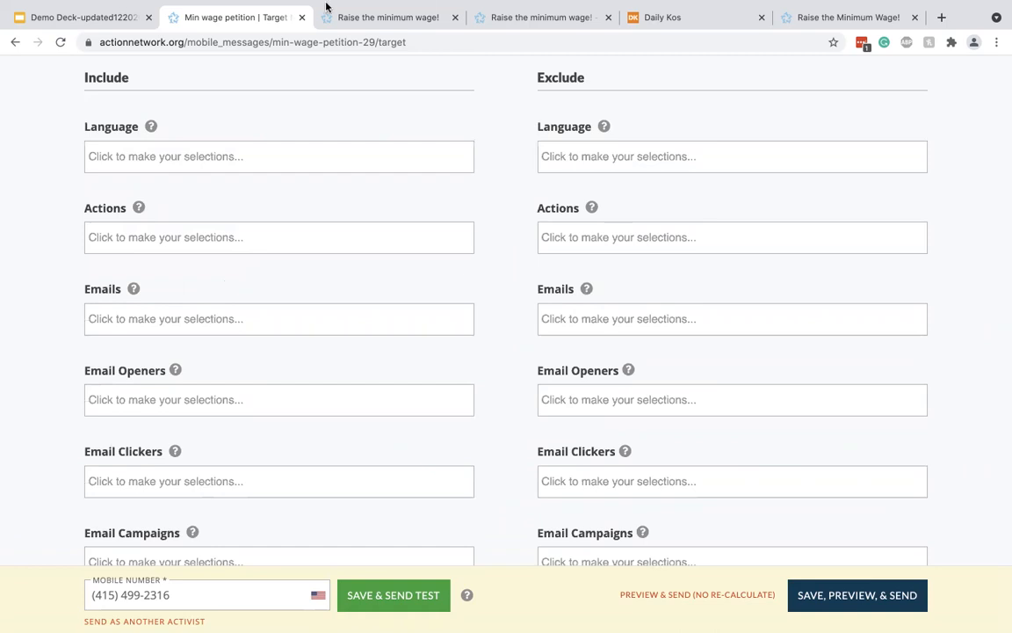
scroll(398, 369, "down", 8)
scroll(398, 369, "down", 3)
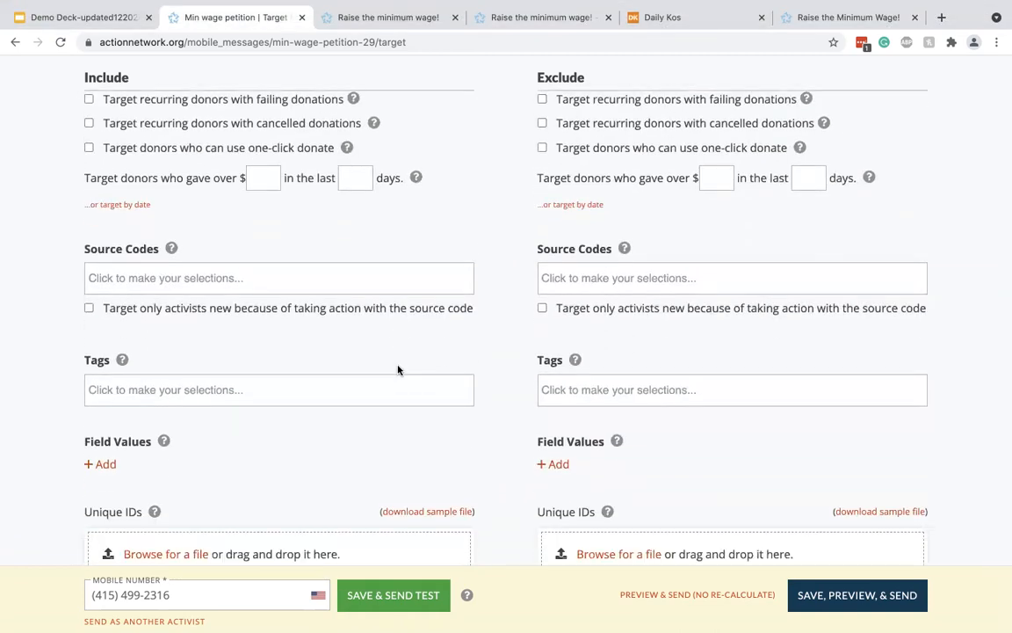
Step: Include only activists tagged "Minimum wage" in the mobile message's targeting
scroll(398, 369, "down", 3)
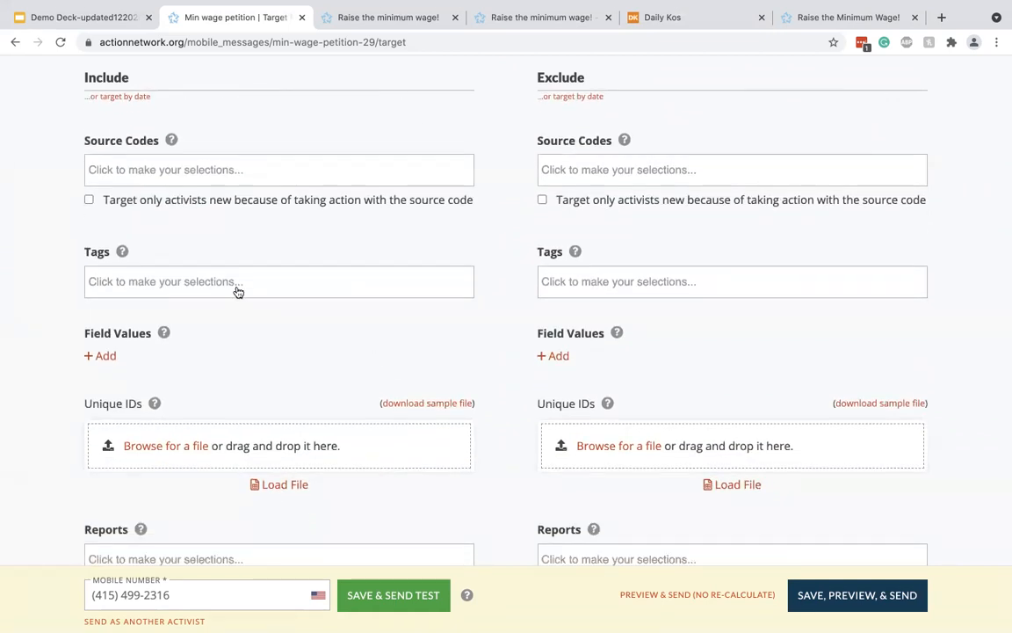
left_click(237, 291)
type("min")
key("Return")
left_click(440, 248)
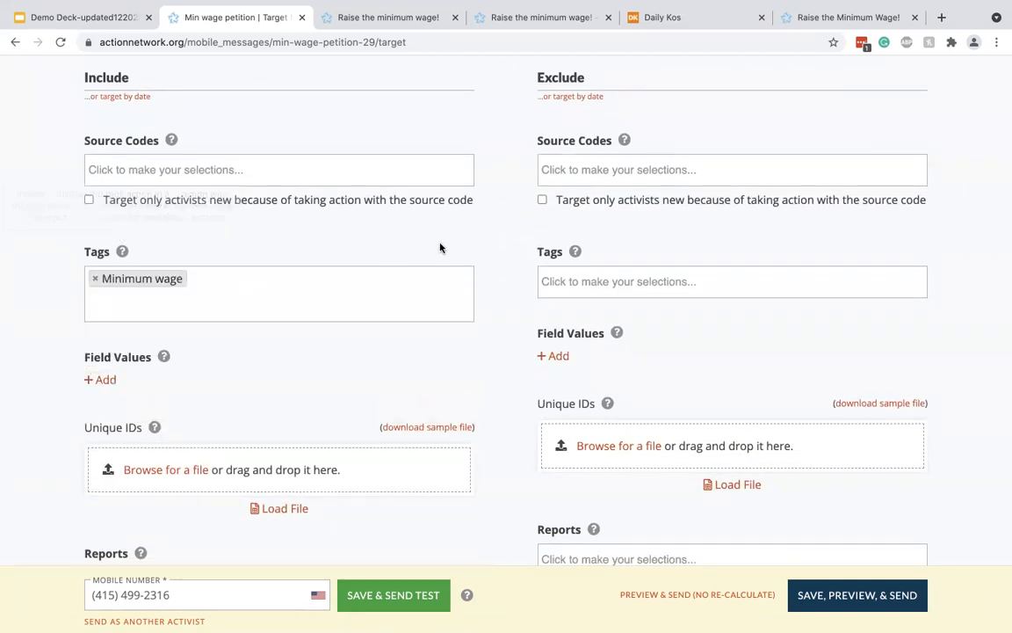
Step: Look over the remaining activity criteria, save the targeting, and review the preview of the mobile message and its audience
scroll(440, 248, "down", 15)
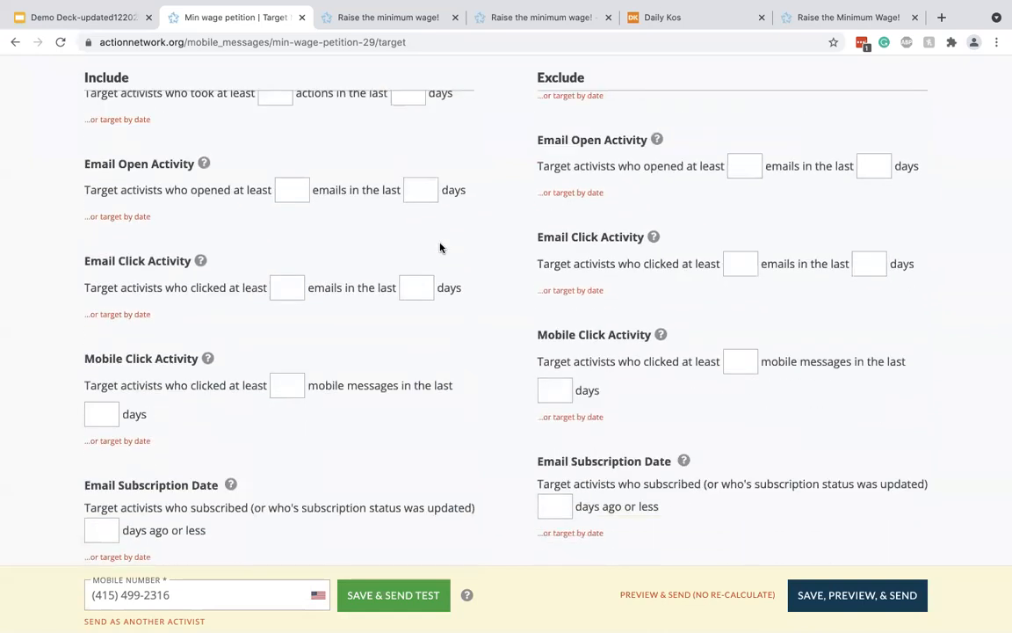
scroll(440, 247, "down", 1)
triple_click(114, 303)
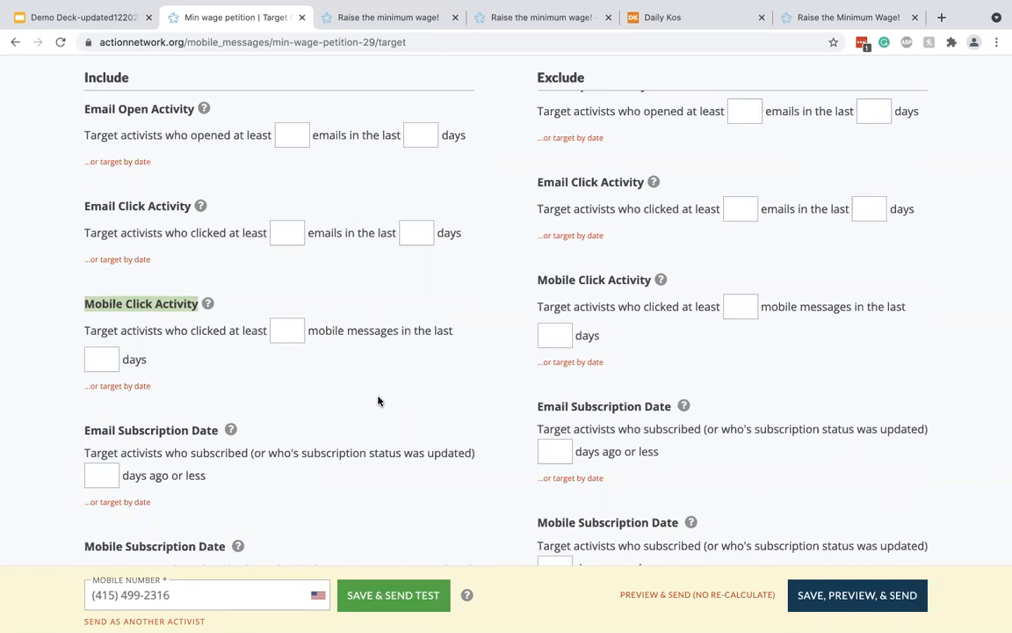
scroll(378, 402, "down", 5)
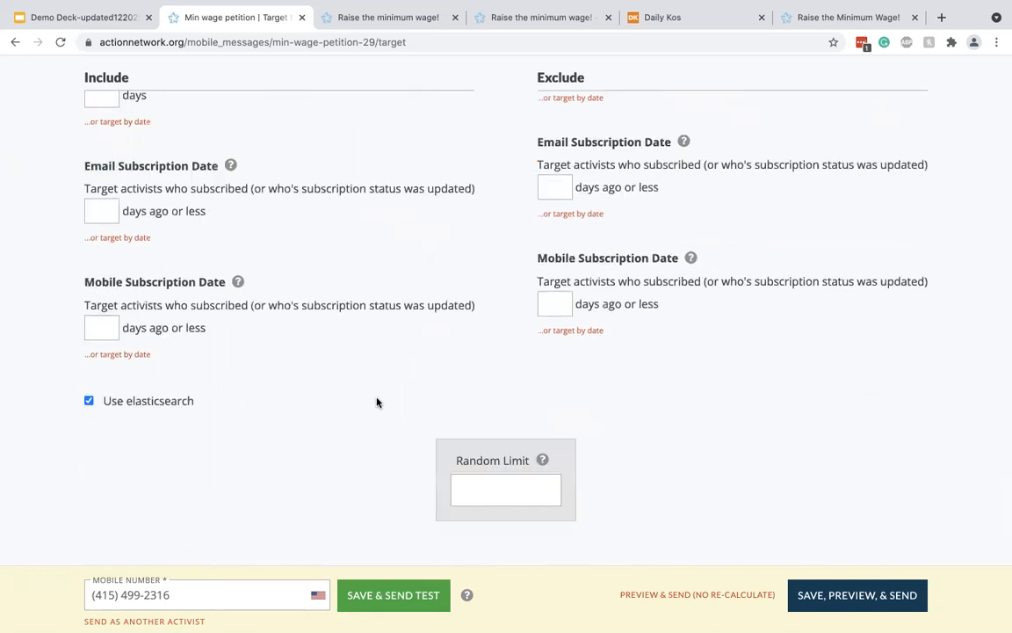
left_click(865, 558)
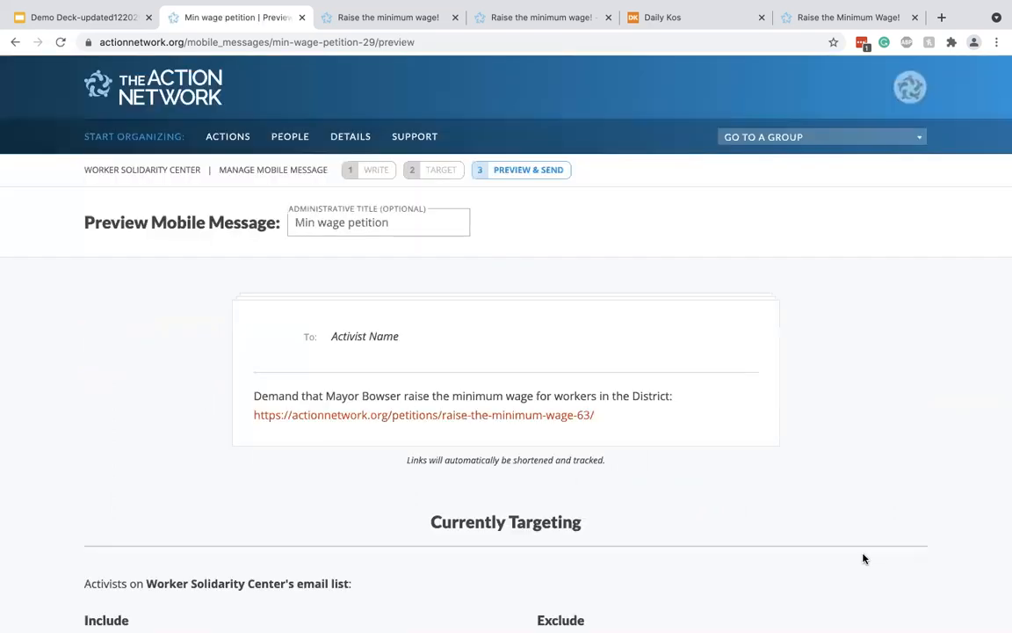
scroll(863, 559, "down", 3)
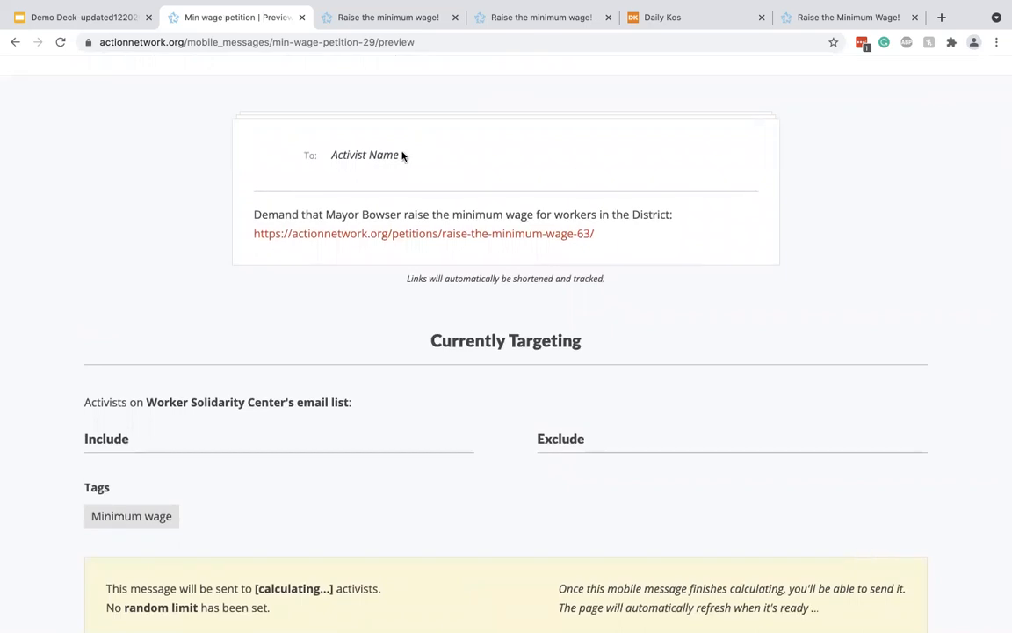
scroll(607, 272, "down", 1)
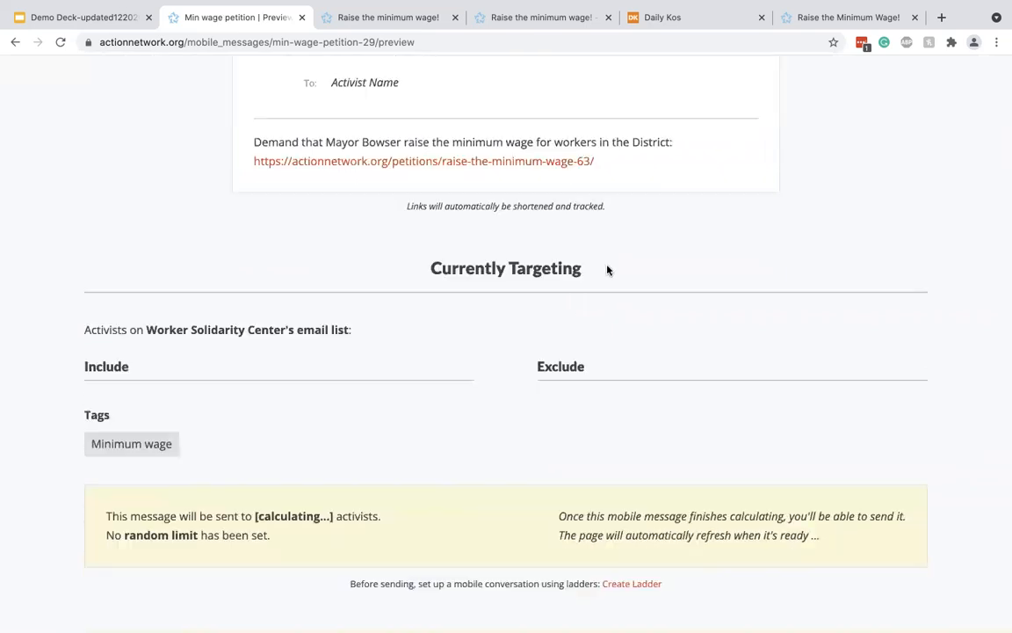
scroll(607, 270, "down", 3)
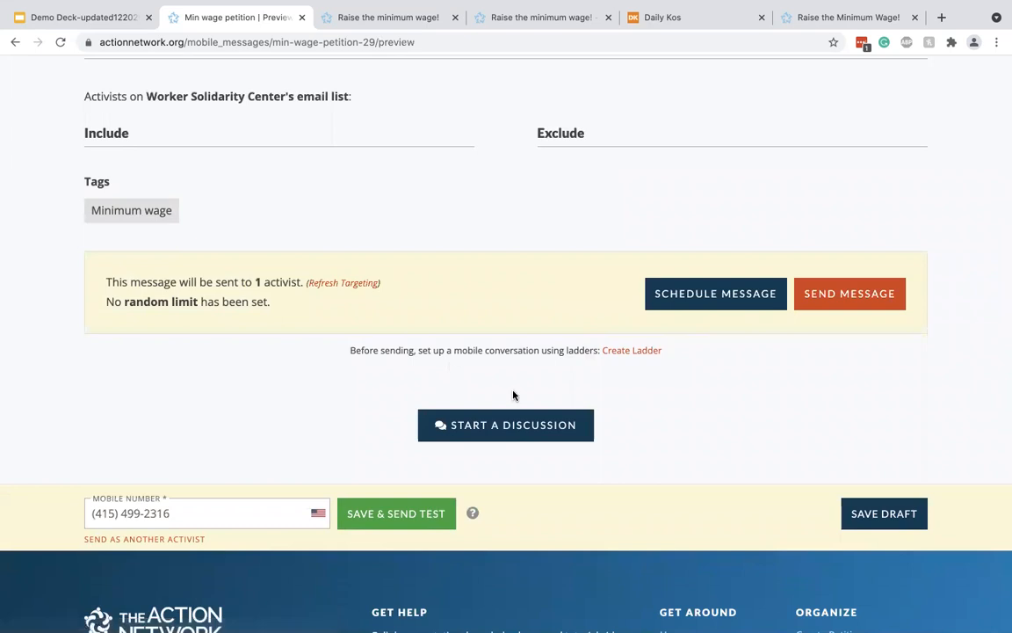
Step: Try scheduling the mobile message by time zone for 03:00 PM local time, and cancel the scheduling
left_click(720, 297)
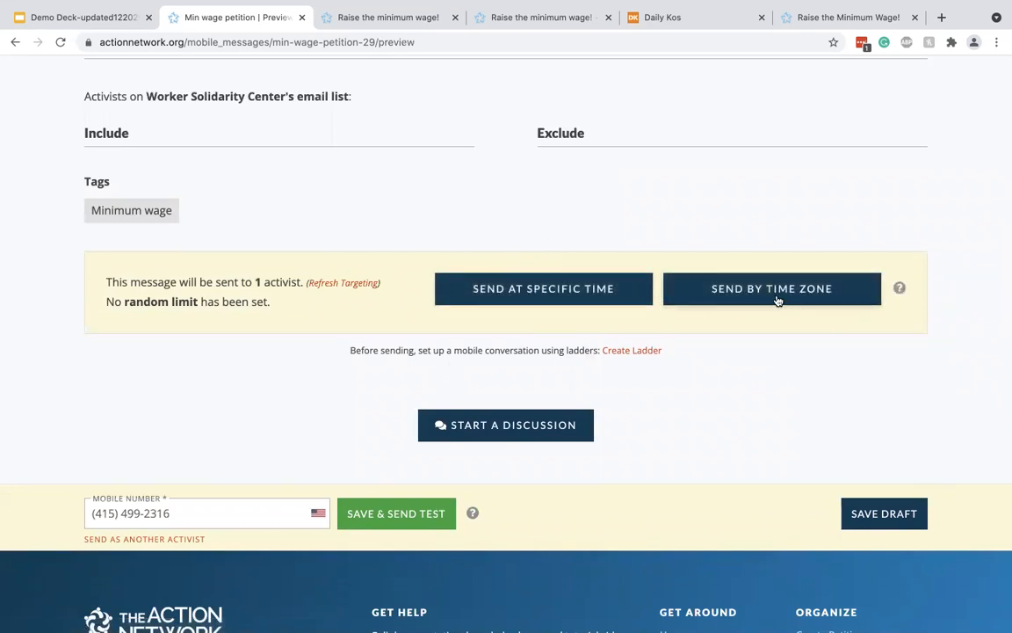
left_click(736, 291)
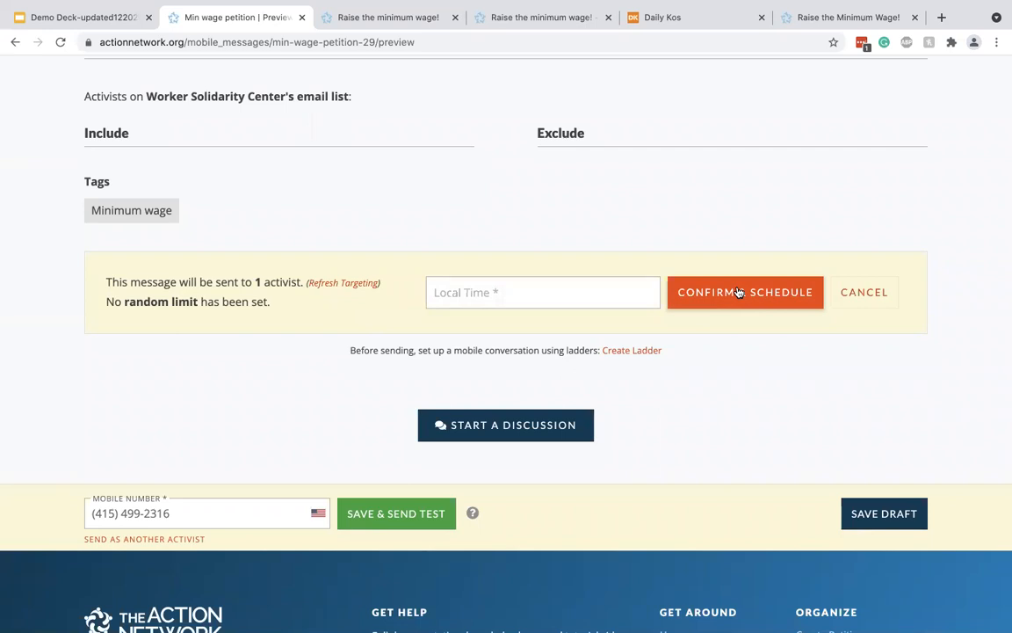
left_click(556, 300)
left_click(517, 413)
left_click(451, 347)
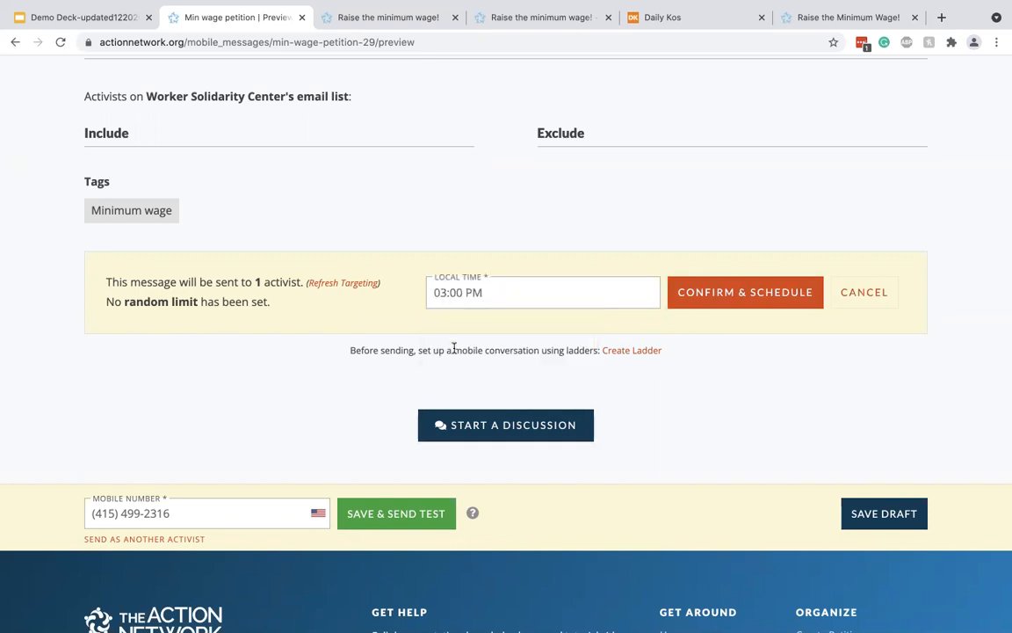
triple_click(516, 294)
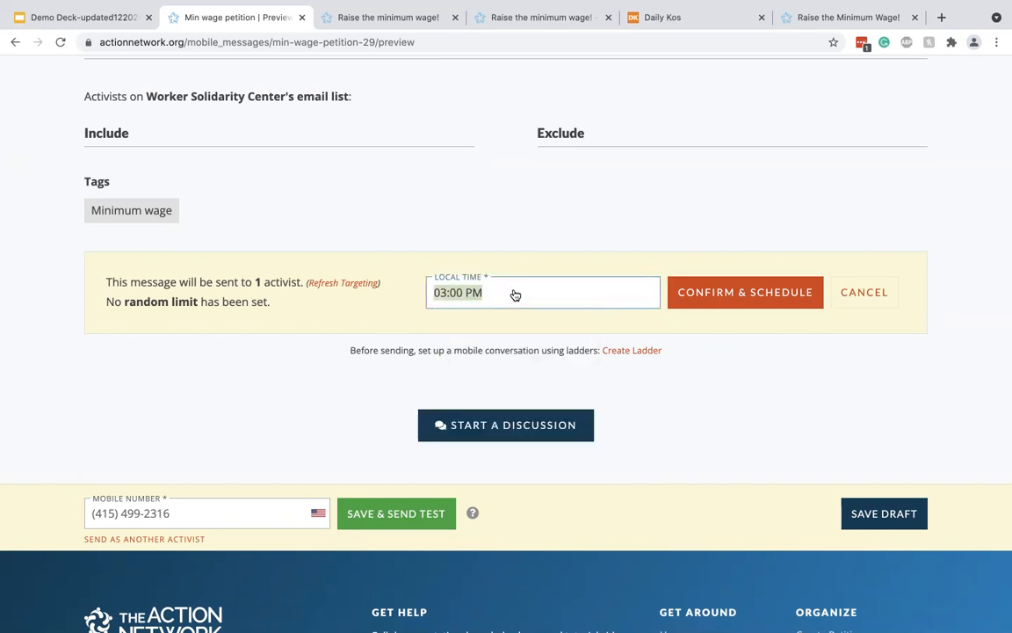
key("BackSpace")
left_click(863, 292)
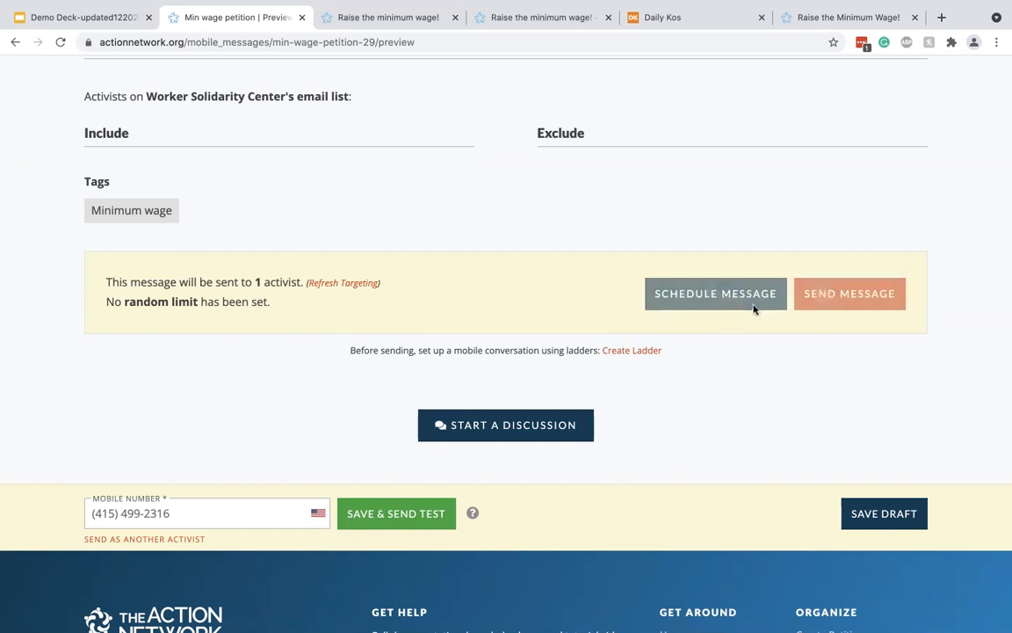
Step: Send the mobile message to the targeted audience immediately and review its click, unsubscribe and action statistics
left_click(831, 294)
left_click(723, 306)
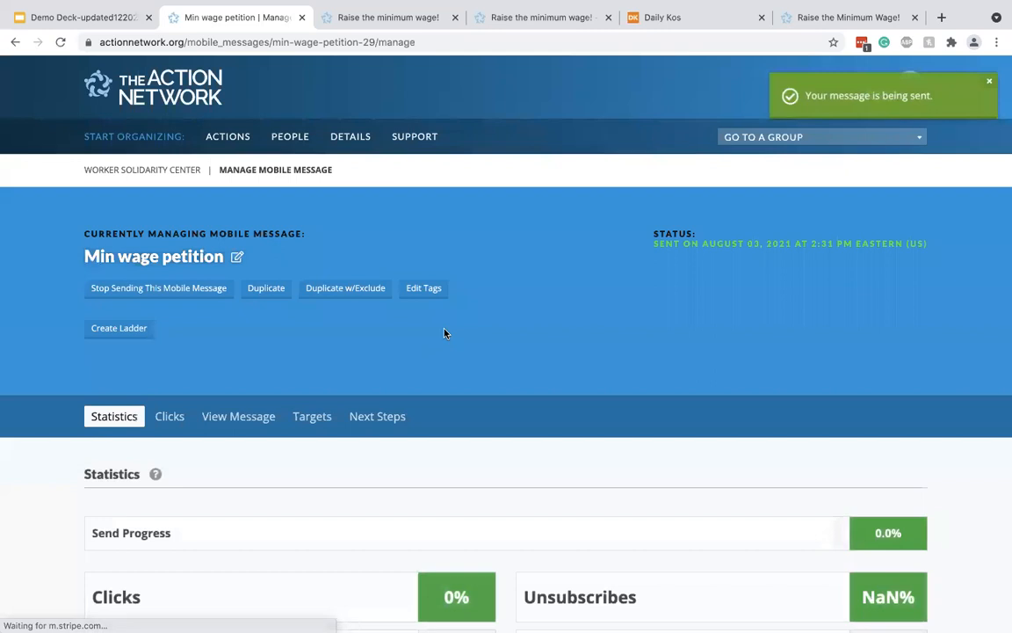
scroll(445, 334, "down", 4)
scroll(445, 334, "down", 3)
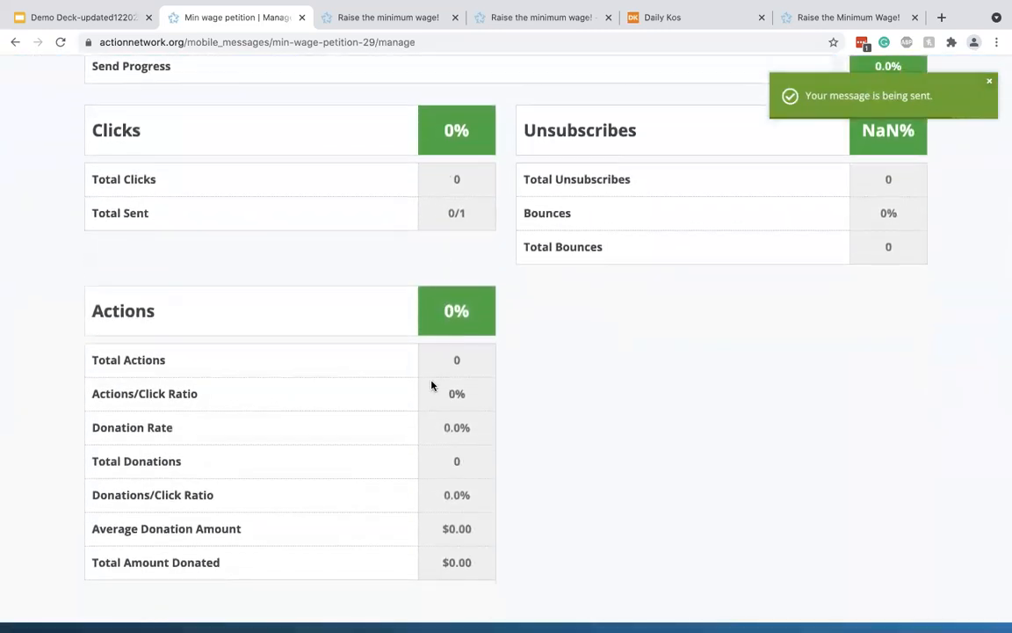
scroll(432, 387, "up", 5)
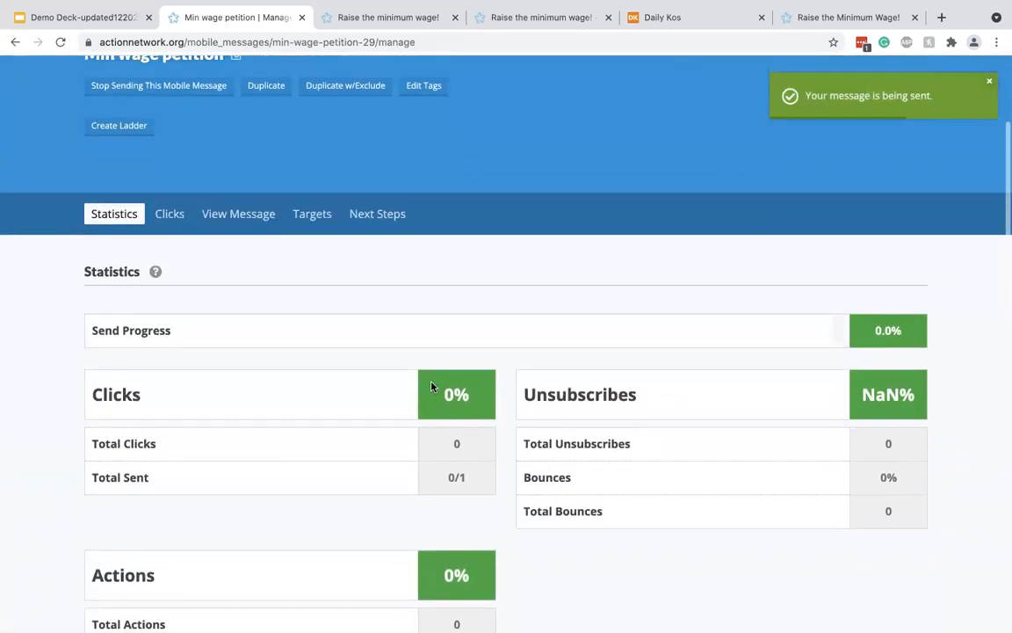
scroll(431, 387, "up", 3)
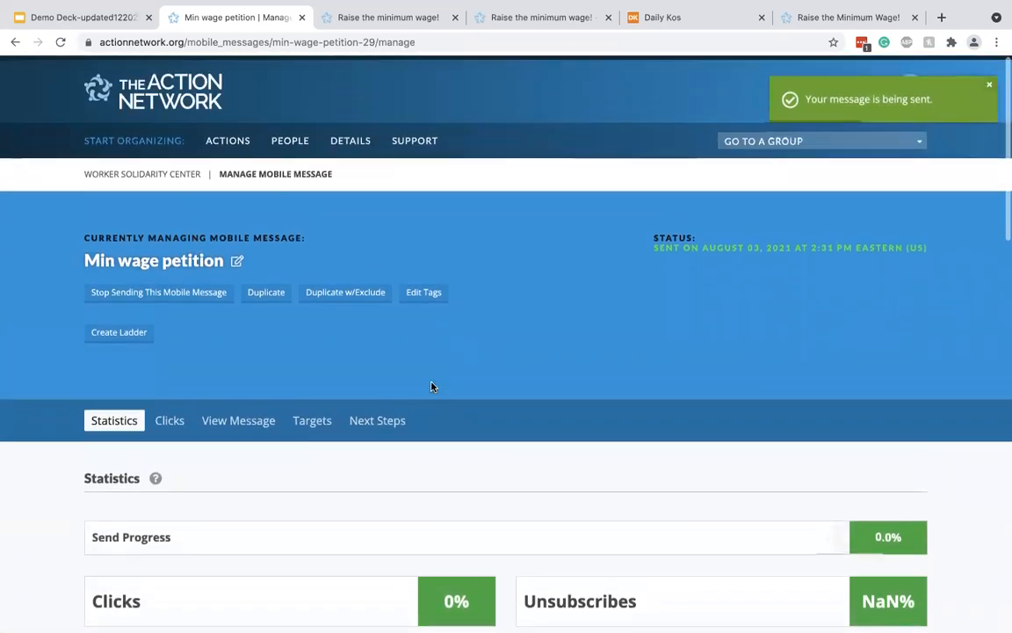
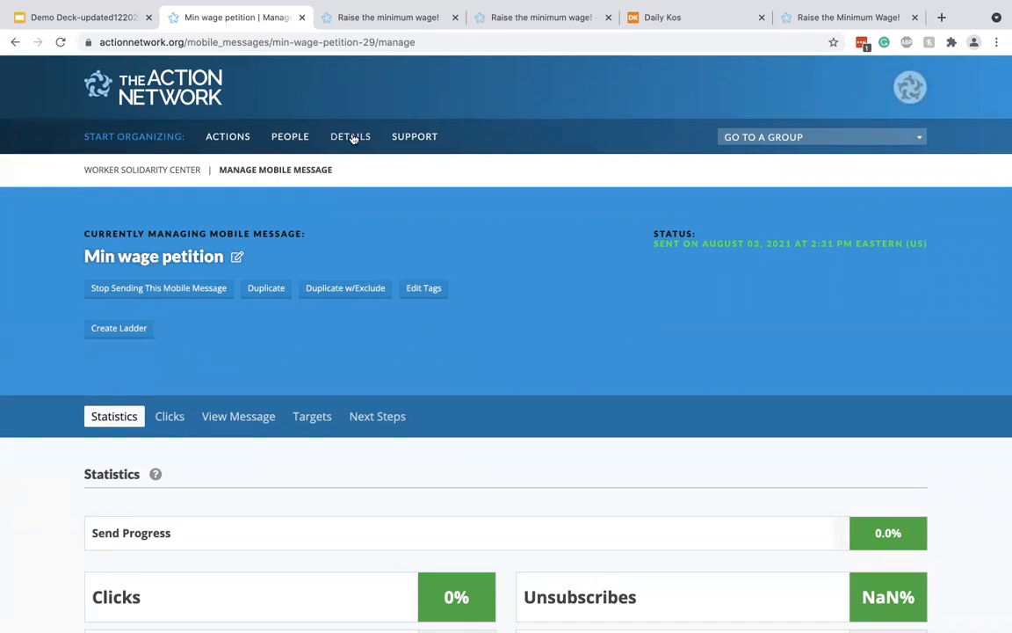
Step: Open the management page of the Petition ladder from the group's list of ladders
left_click(294, 136)
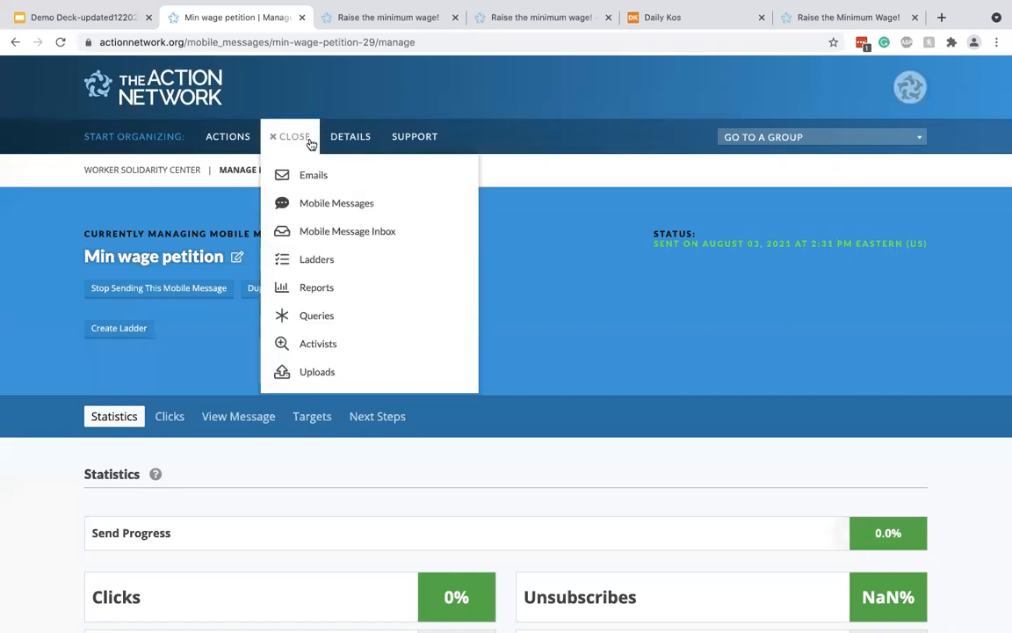
left_click(324, 260)
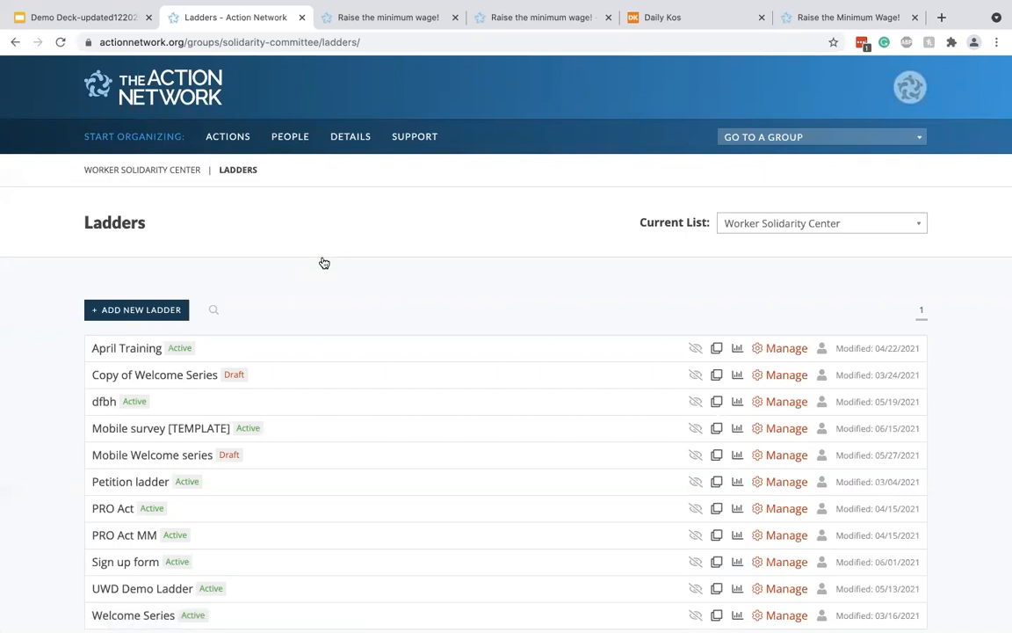
scroll(324, 263, "down", 3)
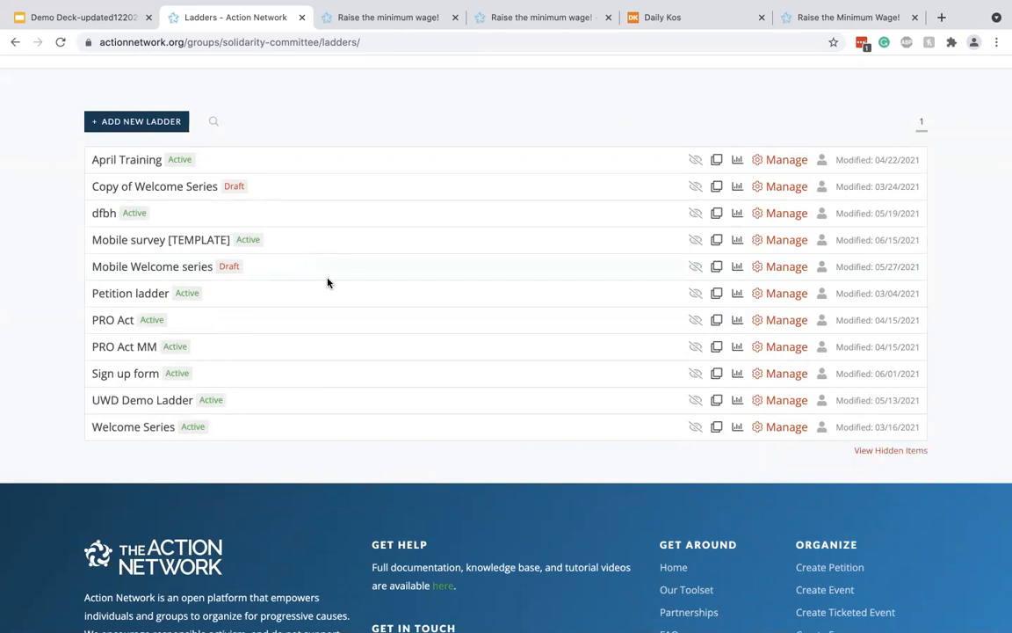
left_click(771, 292)
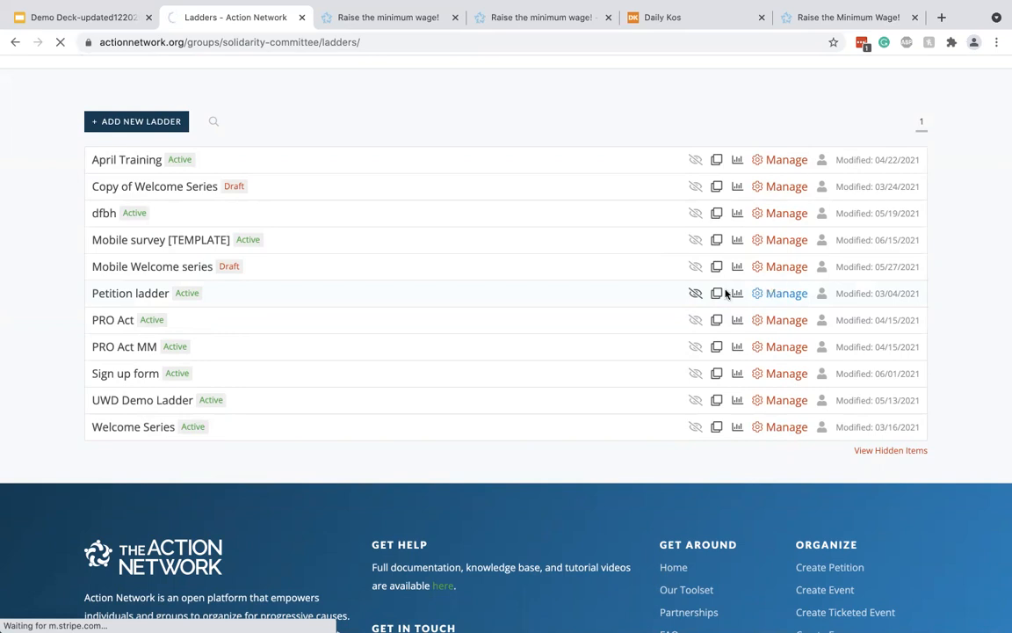
Step: Examine the ladder's entrance trigger and the path for activists without a first name, including the zip code request and thank-you messages
scroll(368, 282, "down", 6)
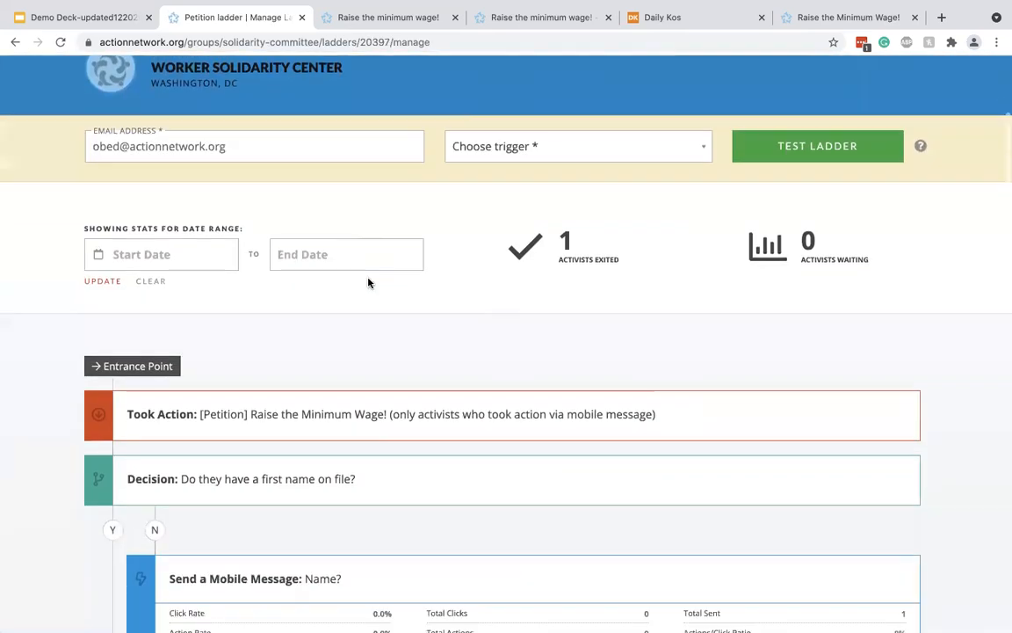
scroll(368, 282, "down", 1)
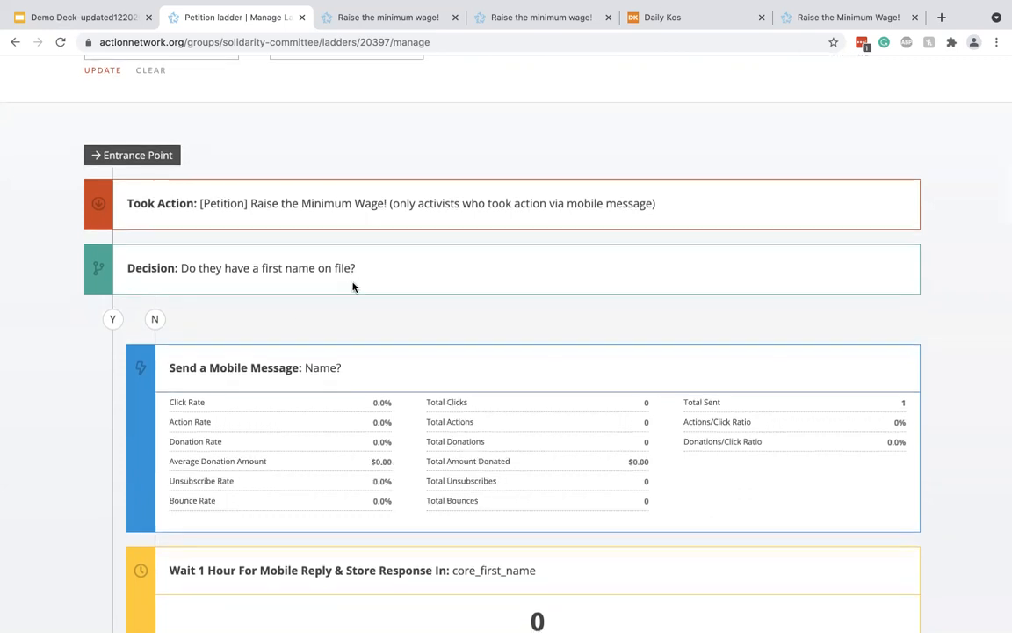
scroll(329, 290, "up", 1)
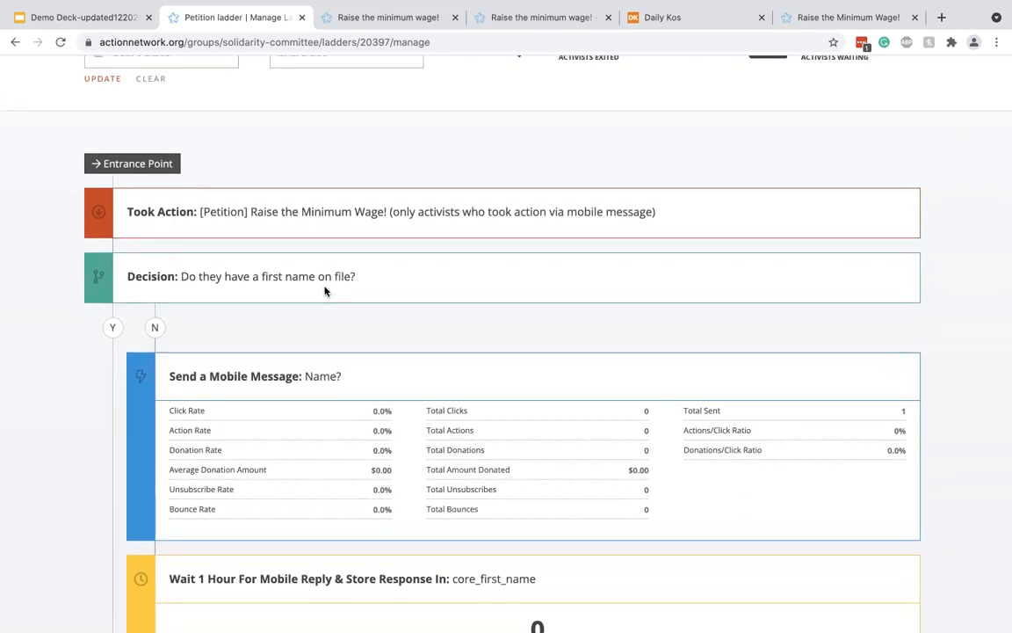
scroll(325, 290, "down", 3)
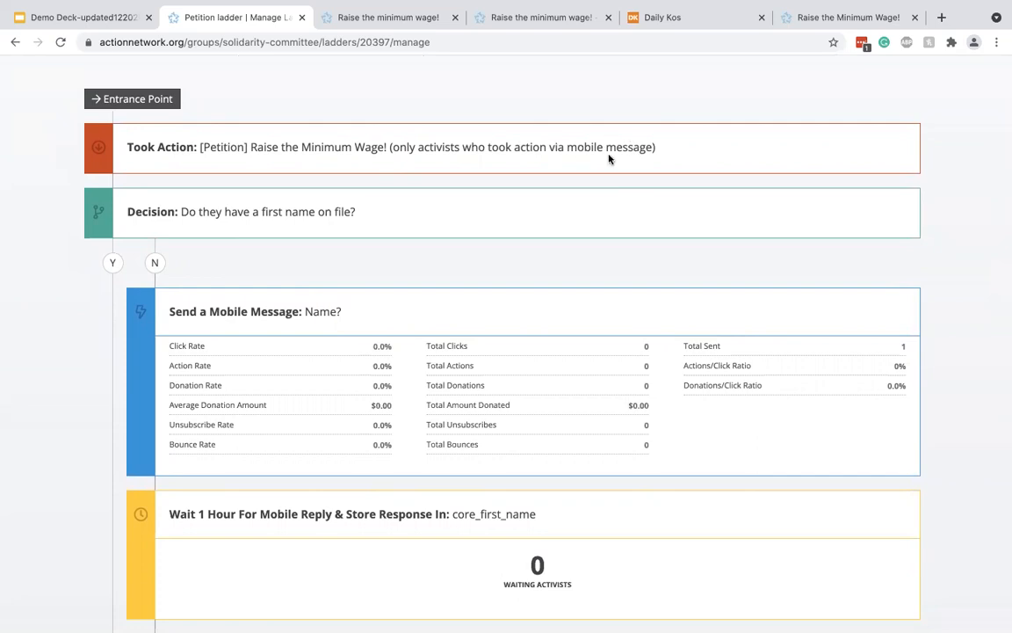
scroll(608, 158, "down", 3)
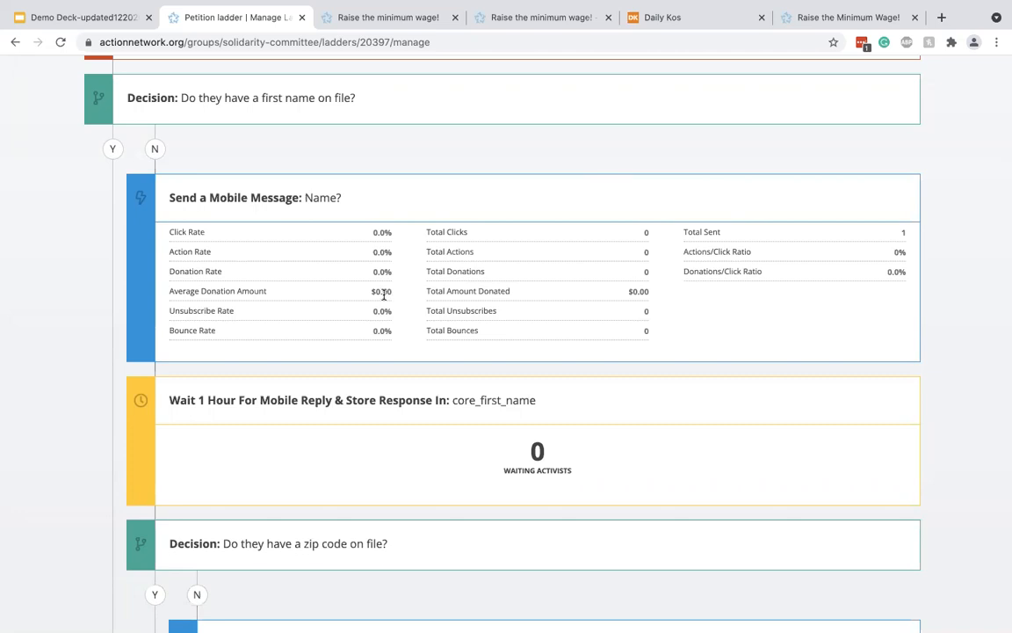
scroll(384, 295, "down", 3)
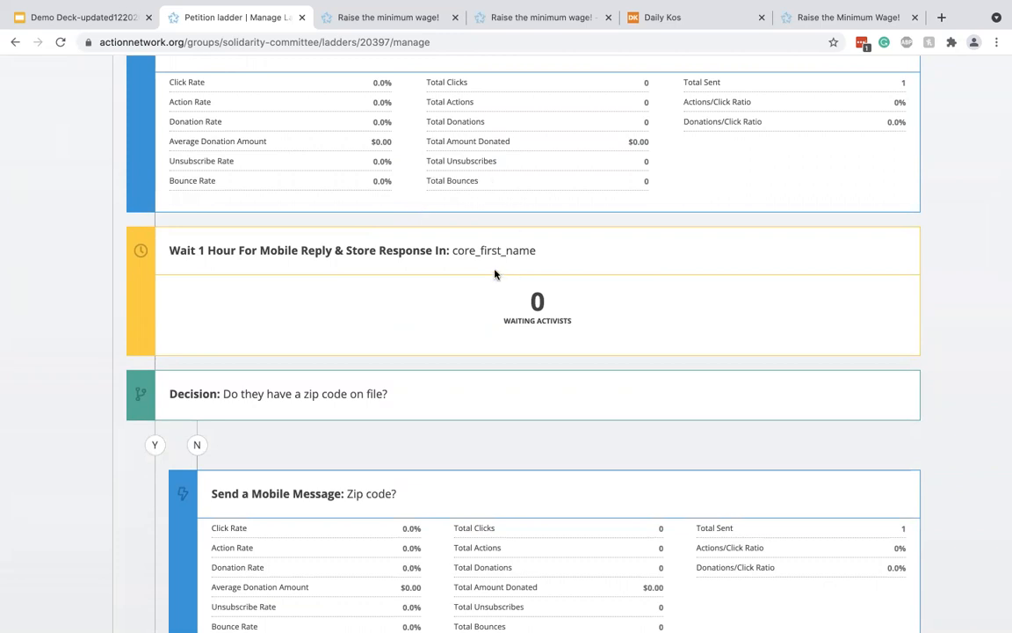
scroll(493, 274, "down", 3)
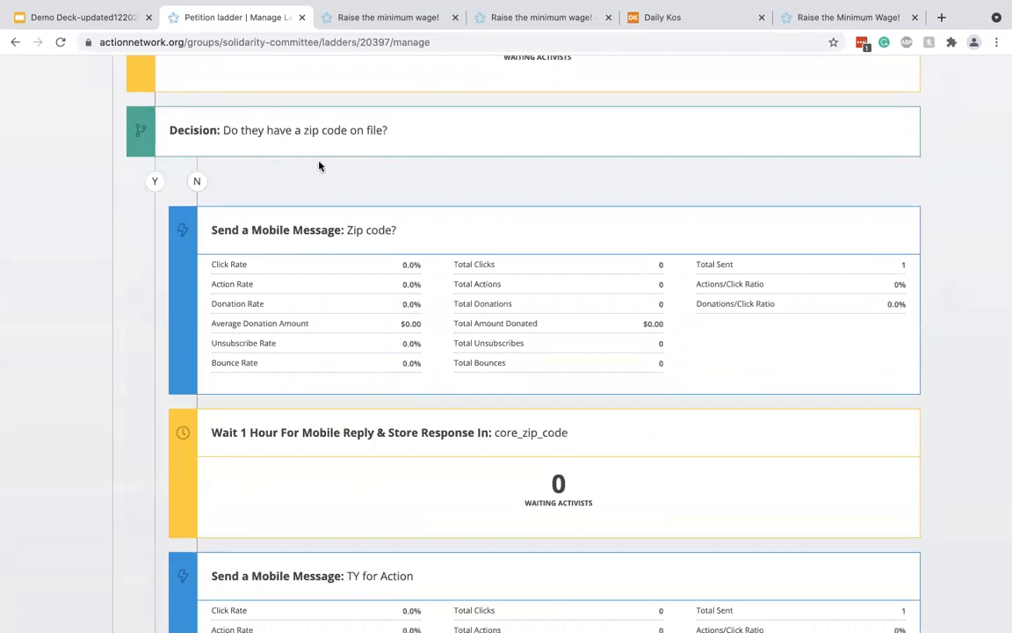
scroll(367, 235, "down", 1)
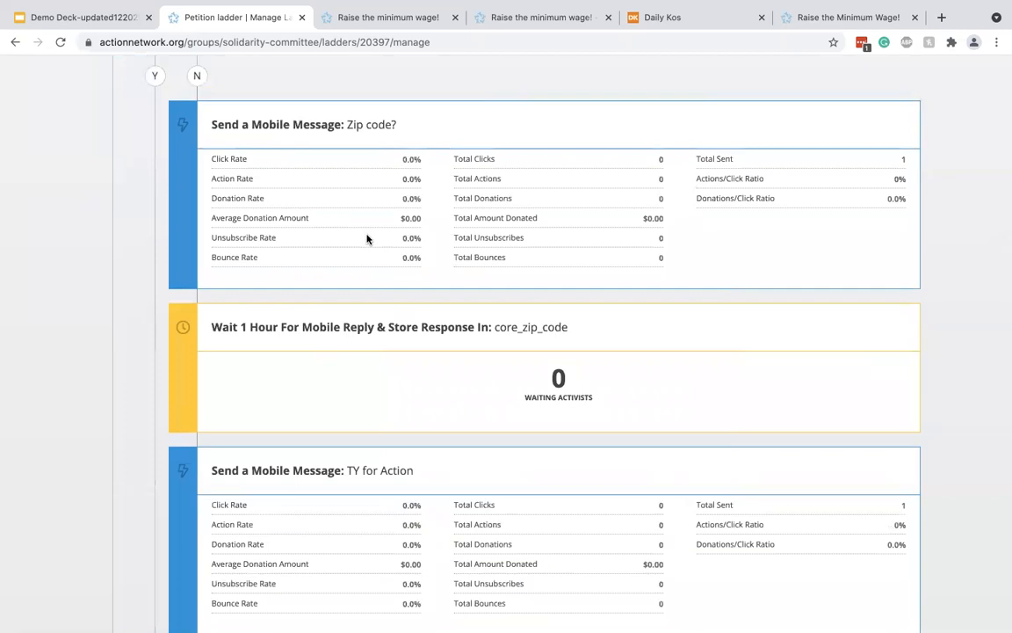
scroll(368, 237, "down", 1)
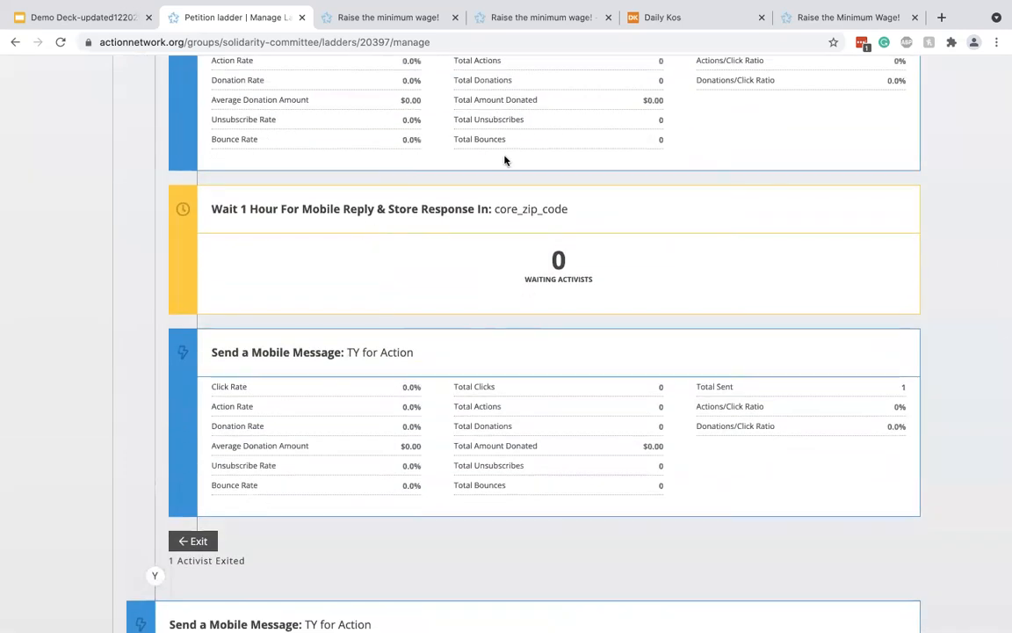
scroll(388, 530, "down", 1)
scroll(387, 527, "down", 2)
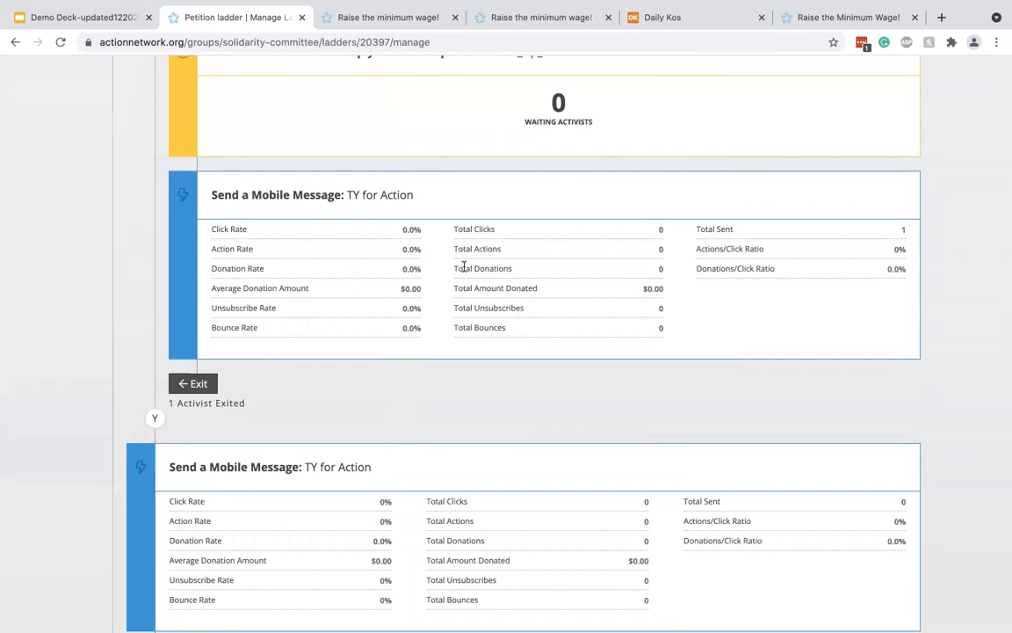
Step: Examine the ladder's path for activists with a first name on file, and recheck the entrance trigger, name request and reply wait
scroll(464, 267, "up", 12)
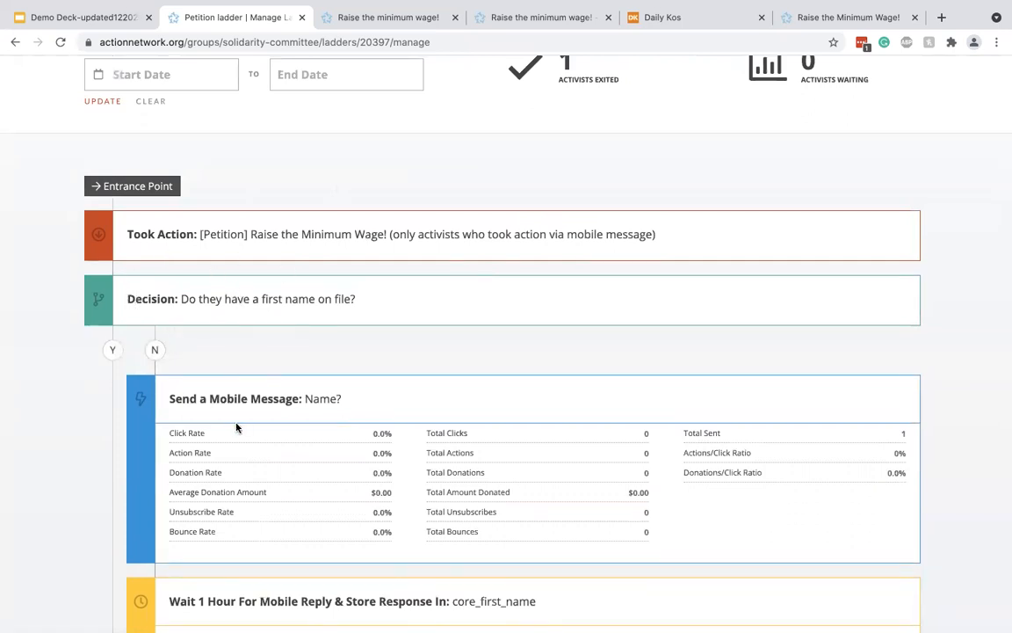
scroll(235, 425, "down", 10)
scroll(236, 427, "down", 5)
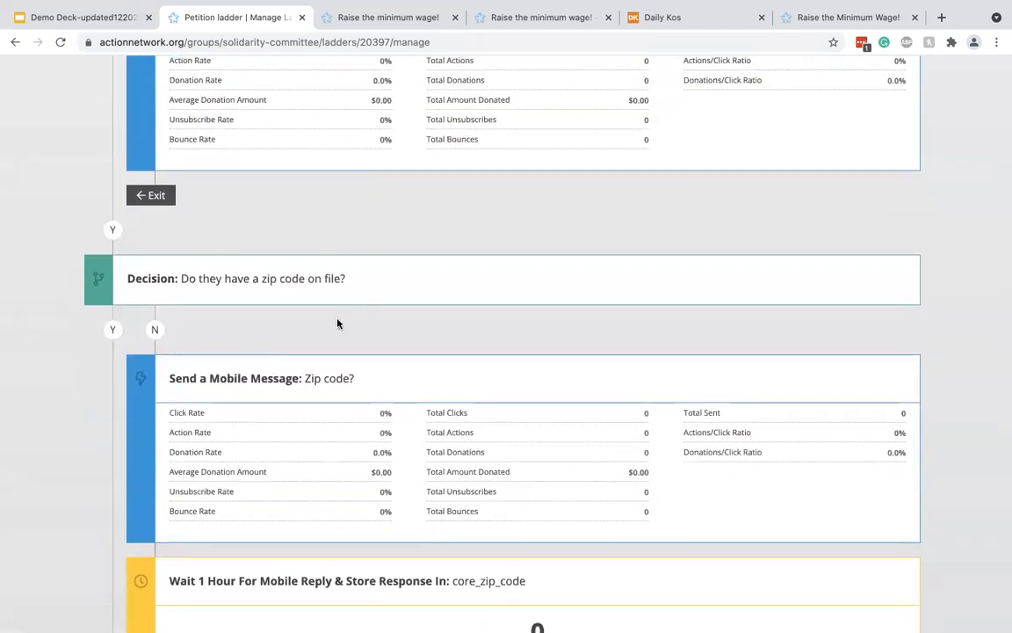
scroll(338, 324, "down", 9)
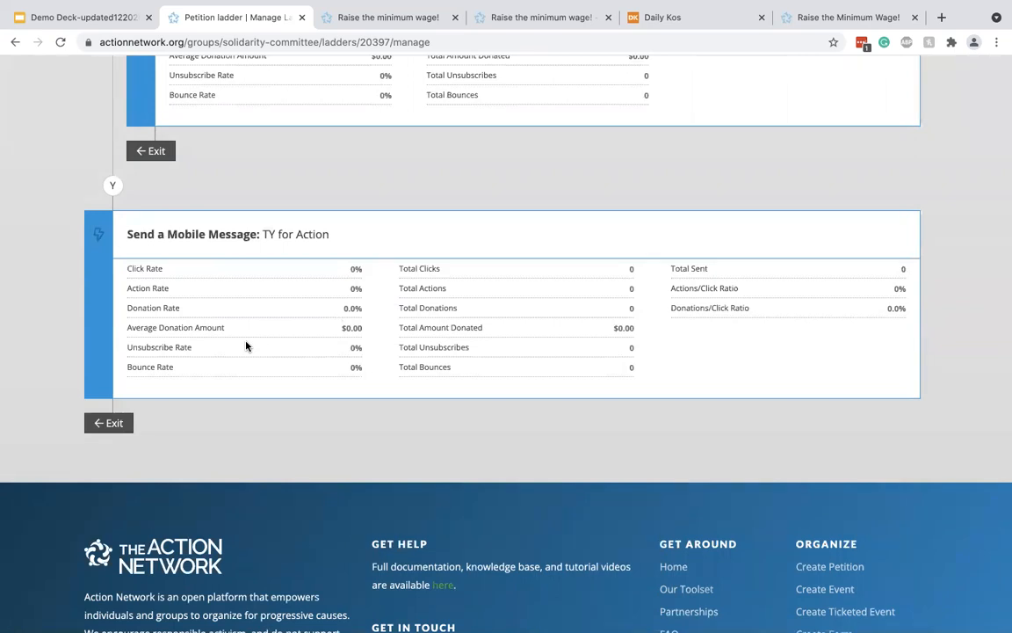
scroll(246, 346, "up", 3)
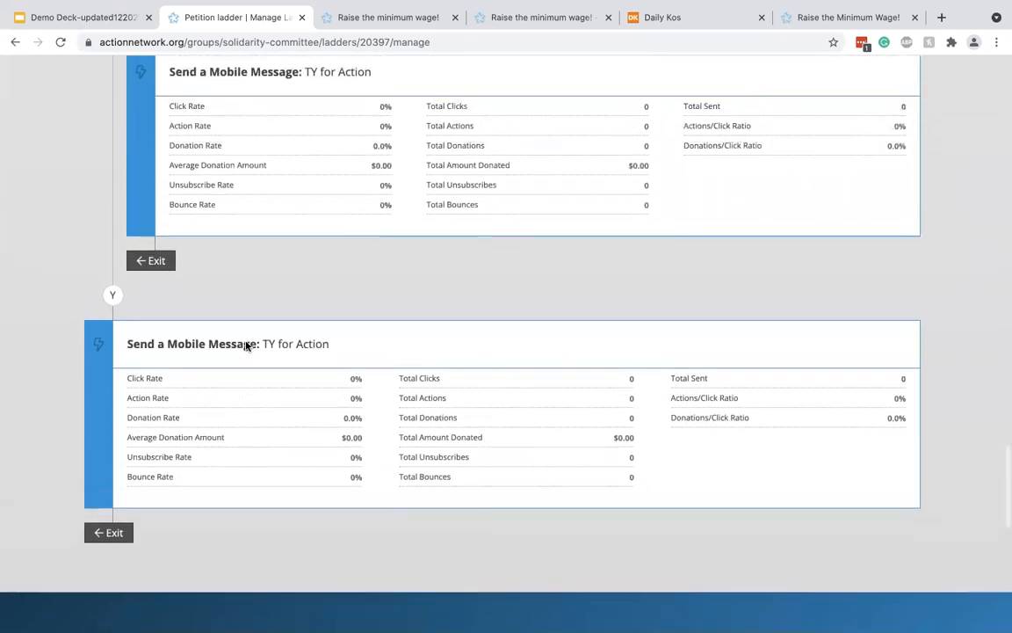
scroll(246, 346, "up", 2)
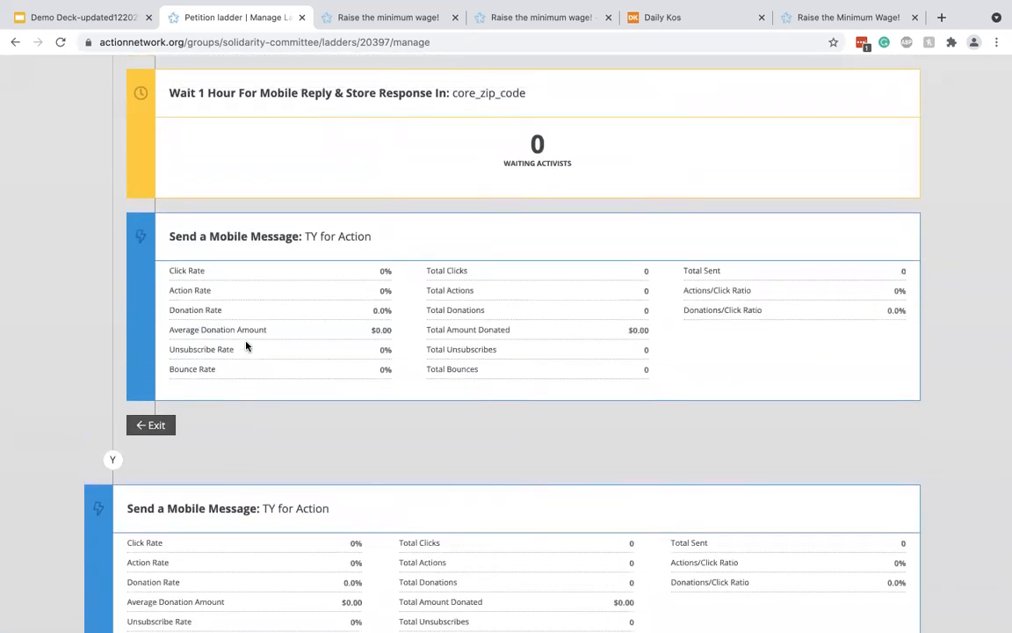
scroll(246, 346, "up", 20)
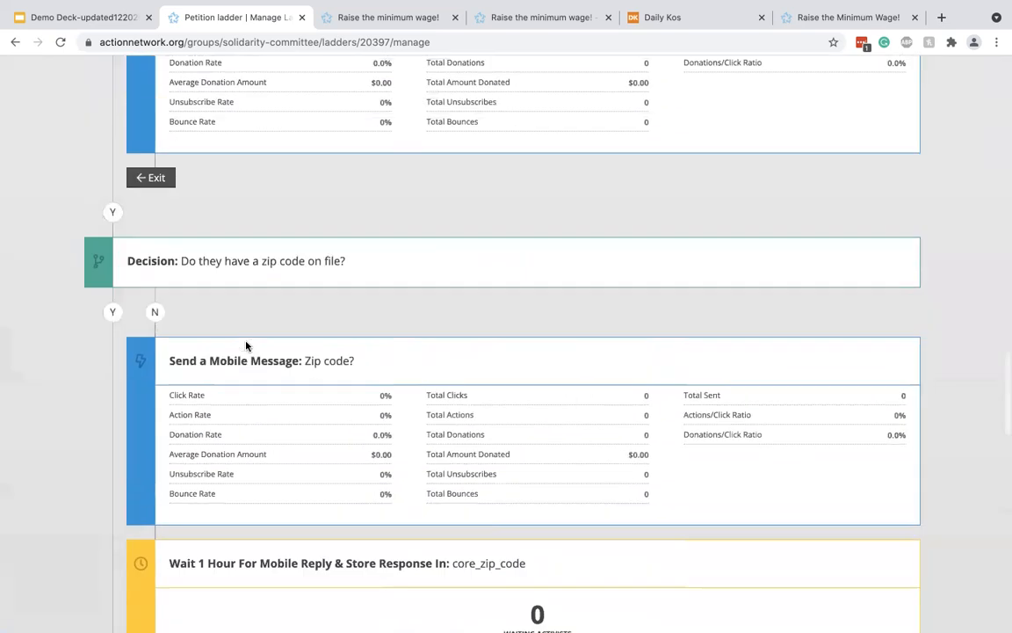
scroll(246, 339, "up", 5)
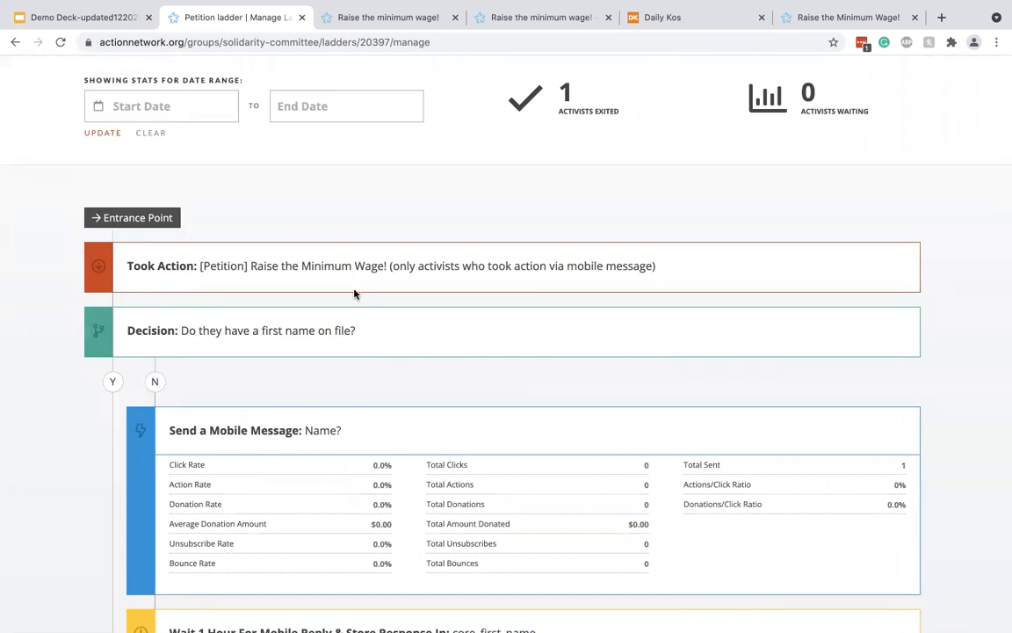
scroll(354, 294, "down", 3)
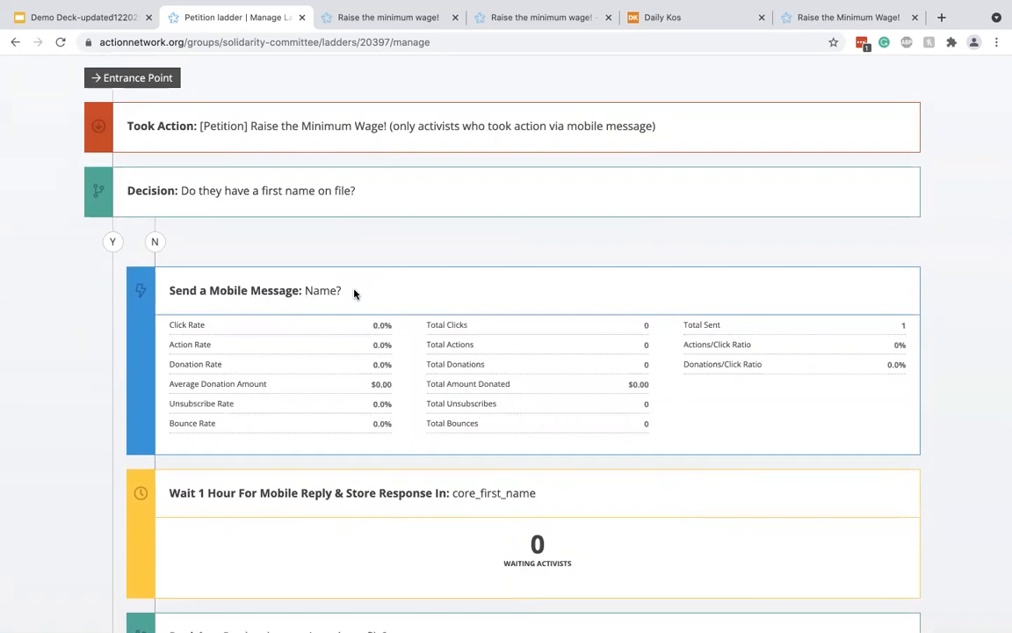
scroll(354, 293, "down", 5)
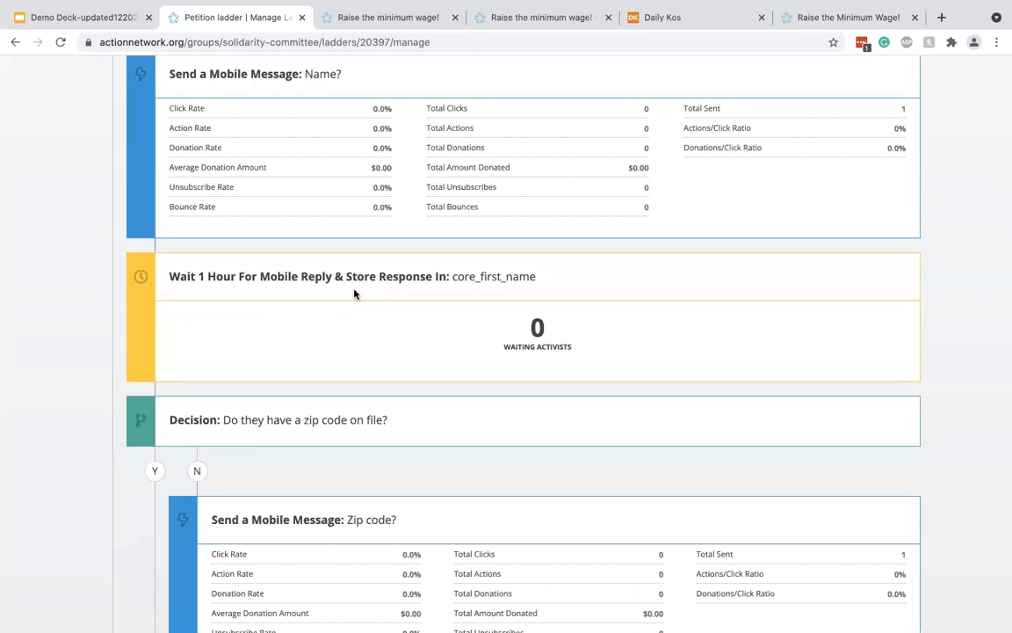
scroll(354, 293, "up", 15)
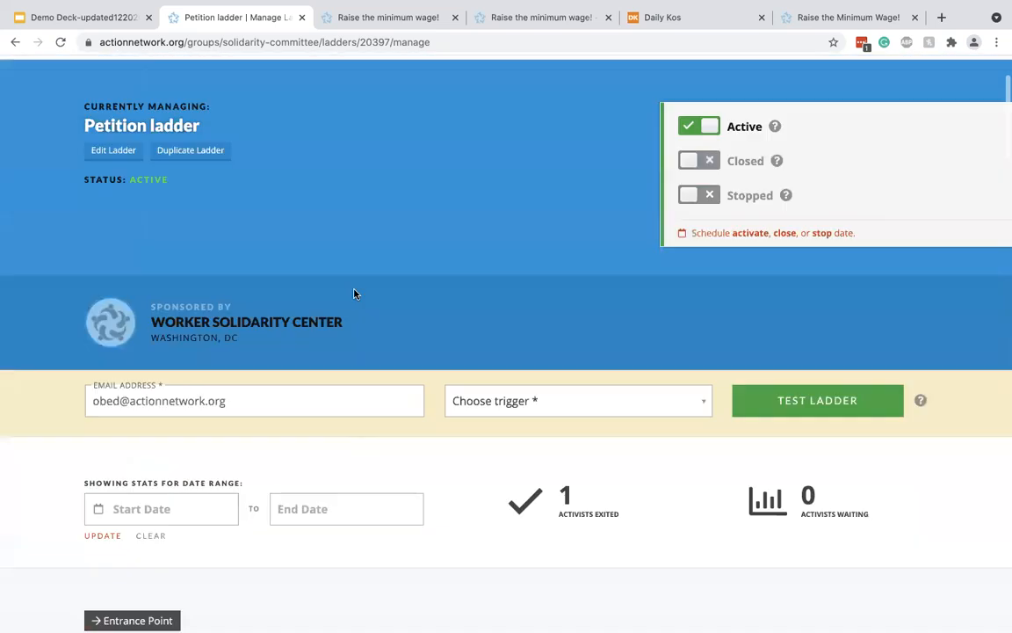
Step: Open the Worker Solidarity Center group's management page and review its email, mobile, growth and fundraising statistics
left_click(166, 172)
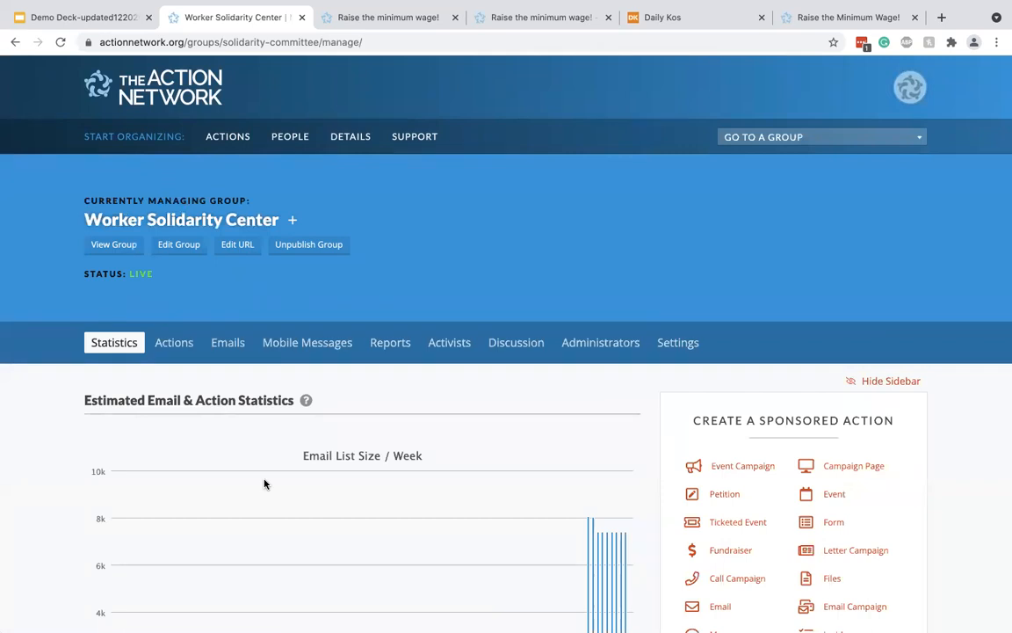
scroll(264, 483, "down", 5)
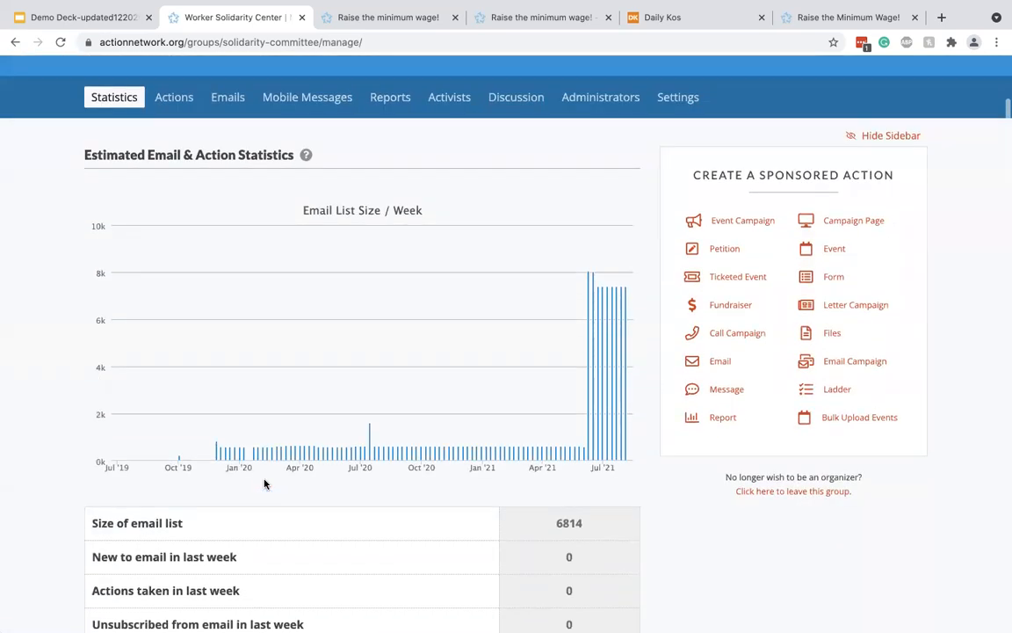
scroll(265, 483, "down", 8)
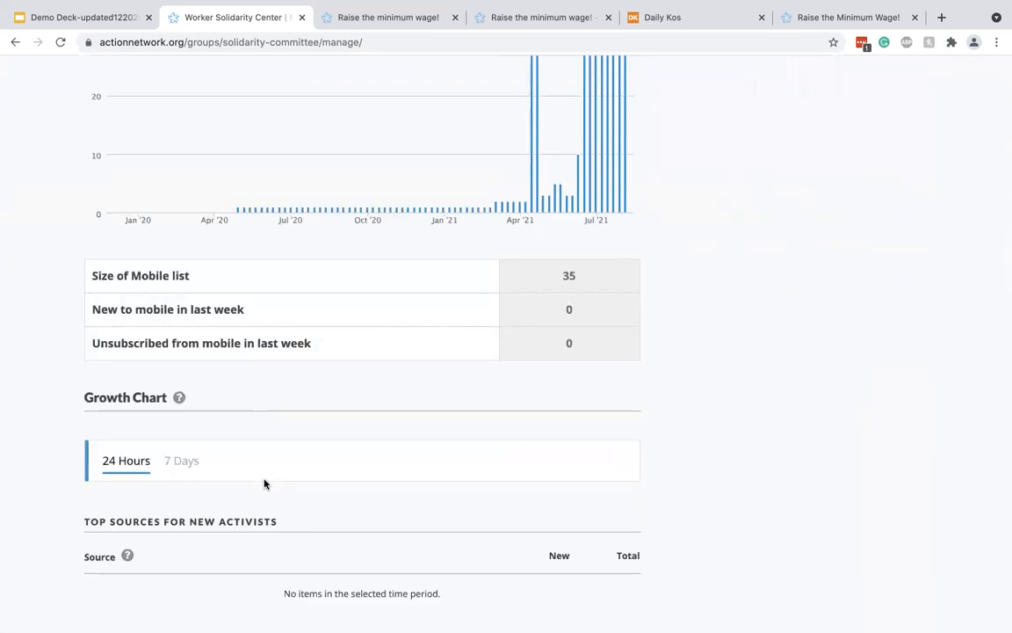
scroll(264, 483, "down", 11)
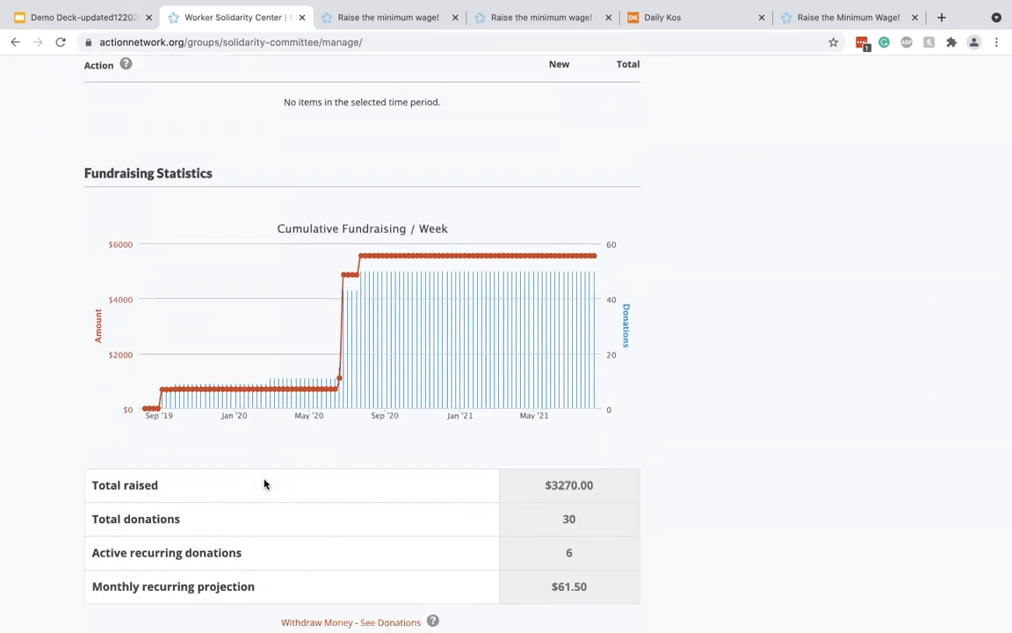
scroll(264, 483, "up", 20)
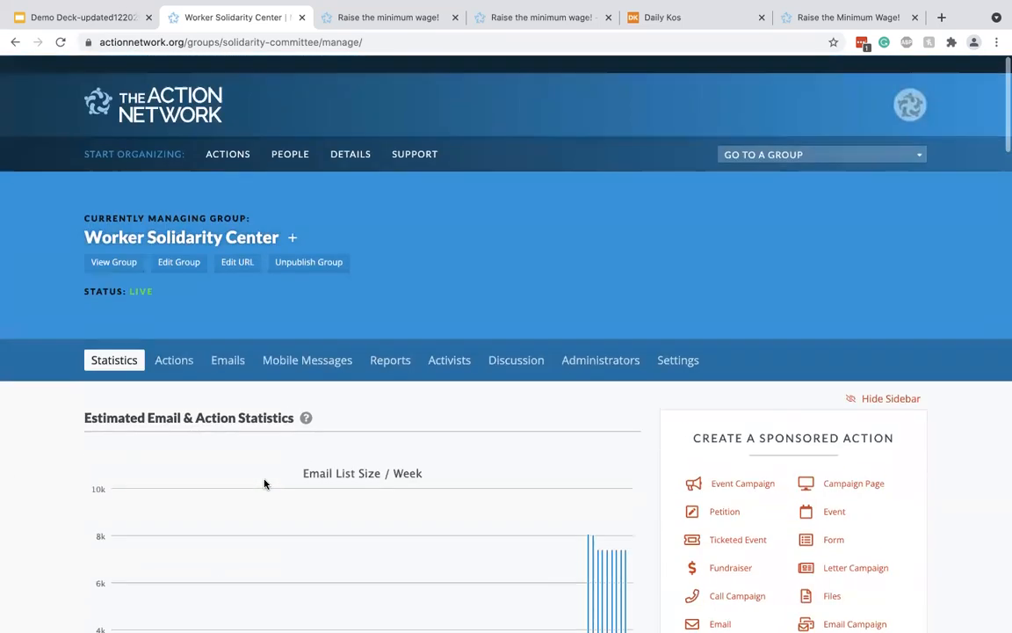
Step: View the group's activist list and save Demo as its activist report
left_click(439, 343)
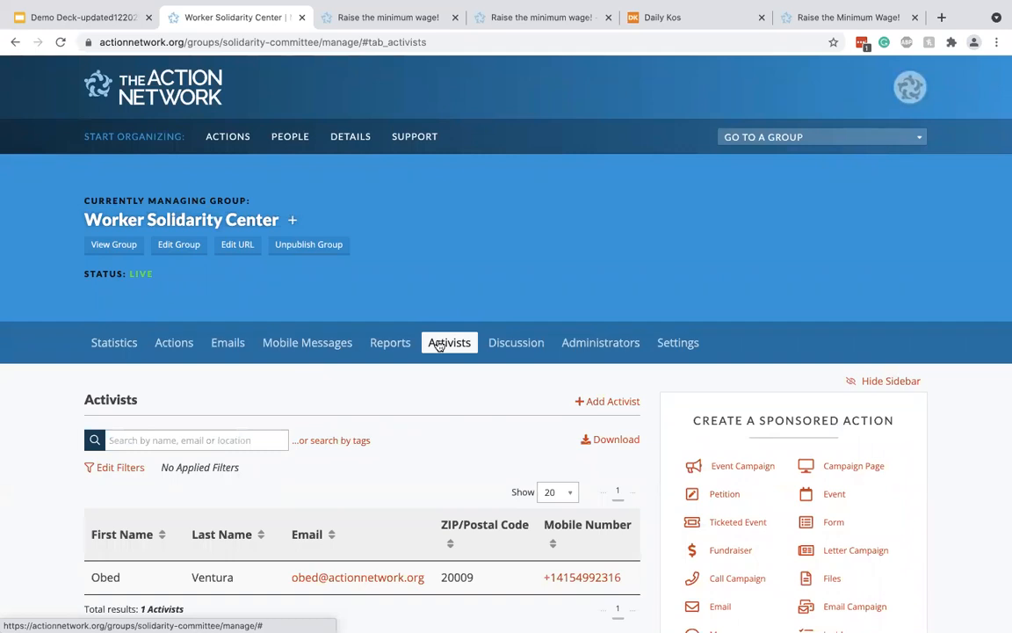
scroll(438, 344, "down", 3)
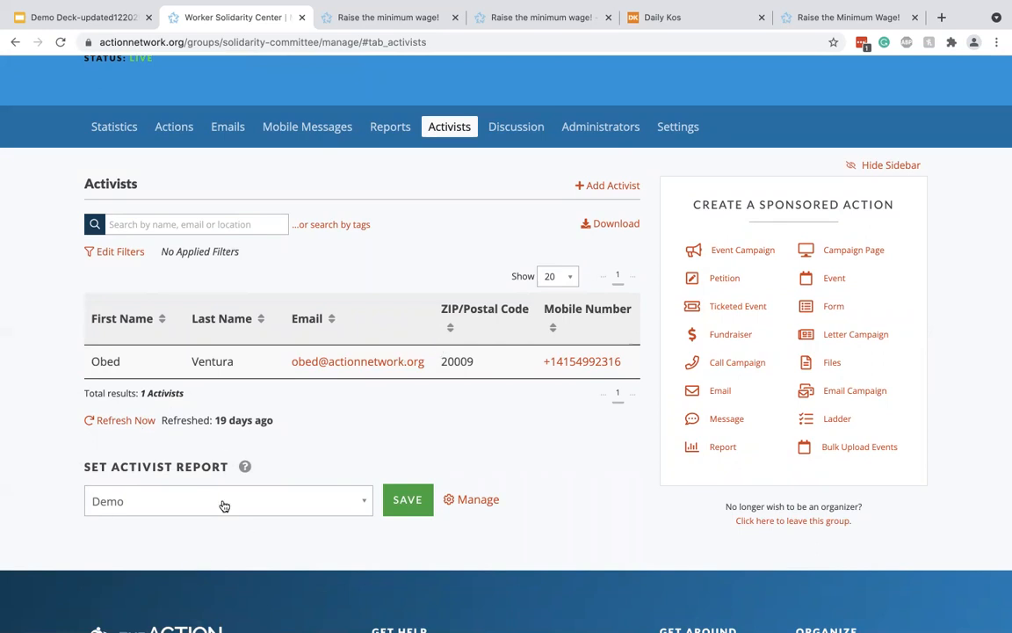
left_click(420, 499)
Step: Review the group's administrators, organizers and invitation section, highlighting the Organizers and Administrators headings
left_click(600, 128)
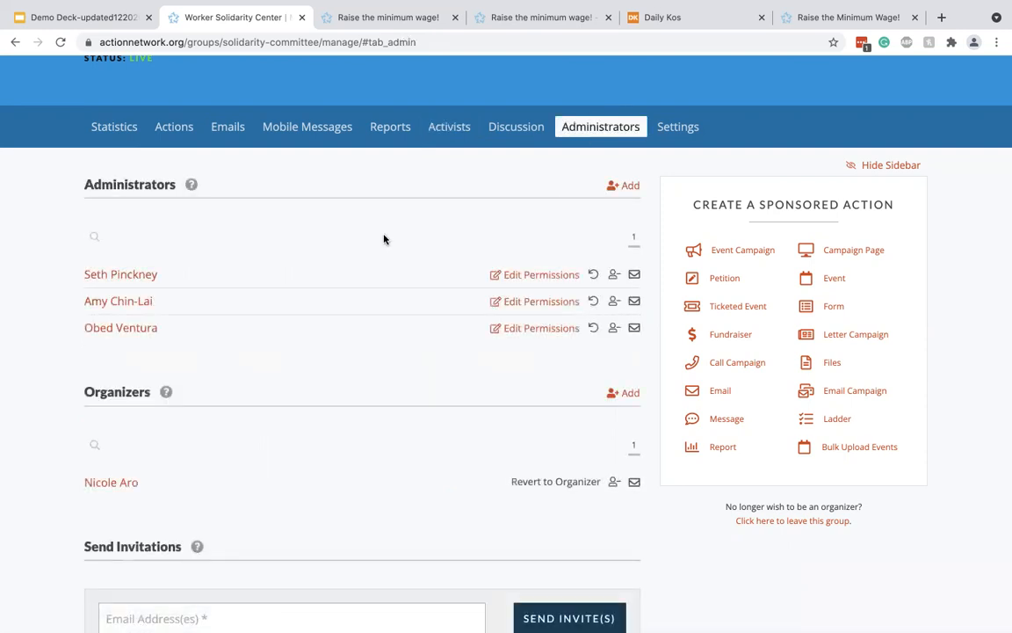
scroll(350, 313, "down", 1)
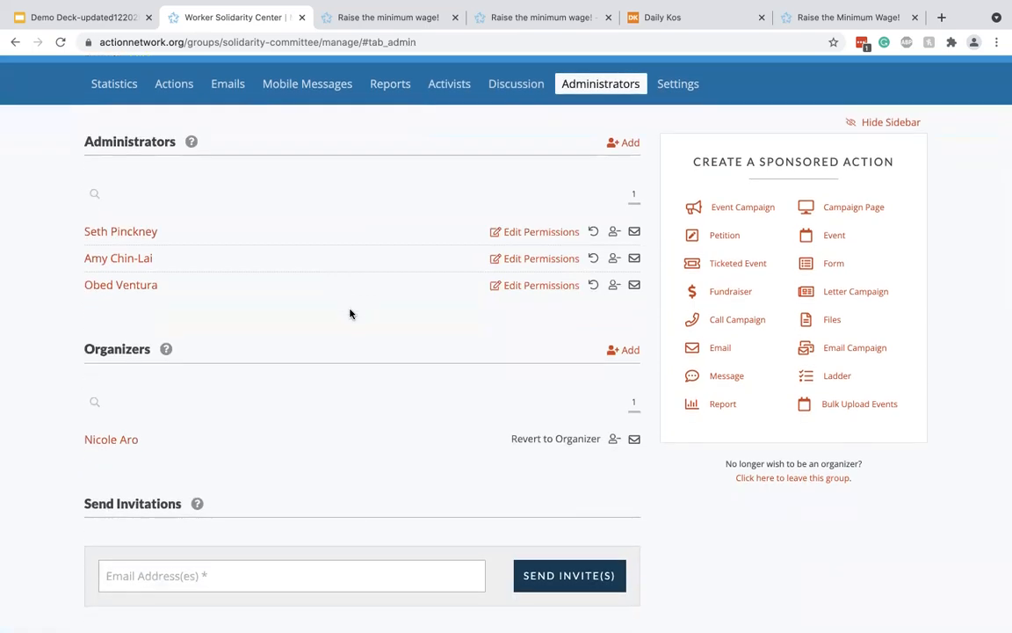
double_click(129, 346)
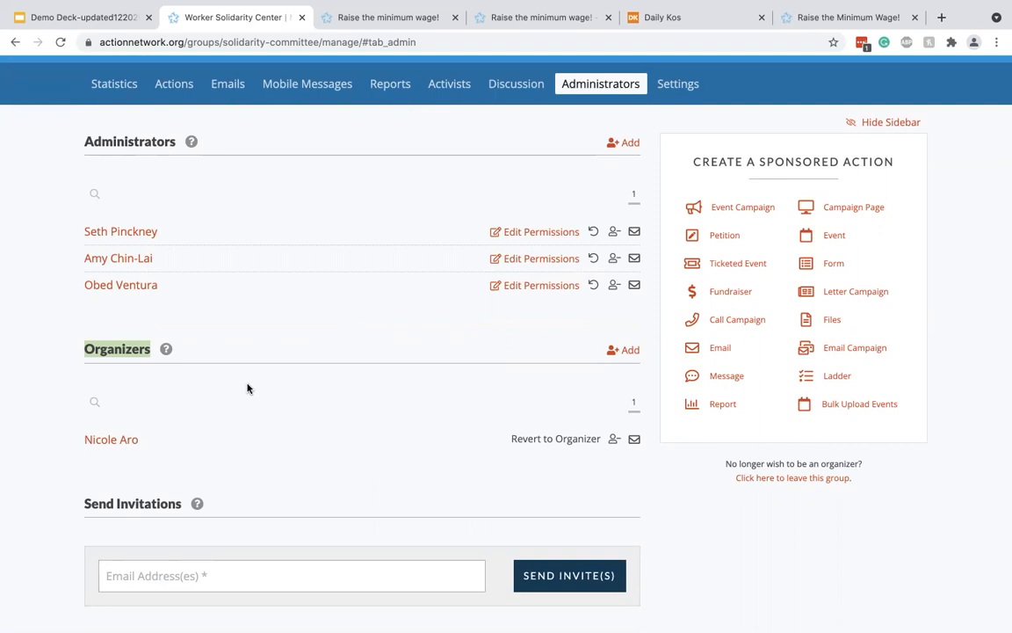
double_click(124, 142)
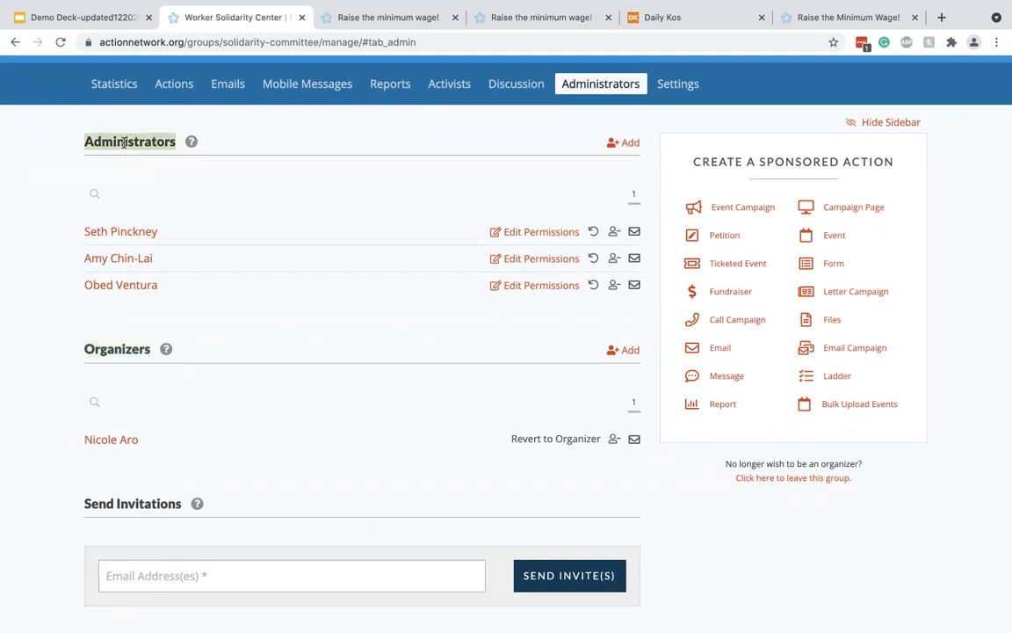
Step: View the permission options for the first listed administrator, close them unchanged, and check the group's pending invites
left_click(514, 231)
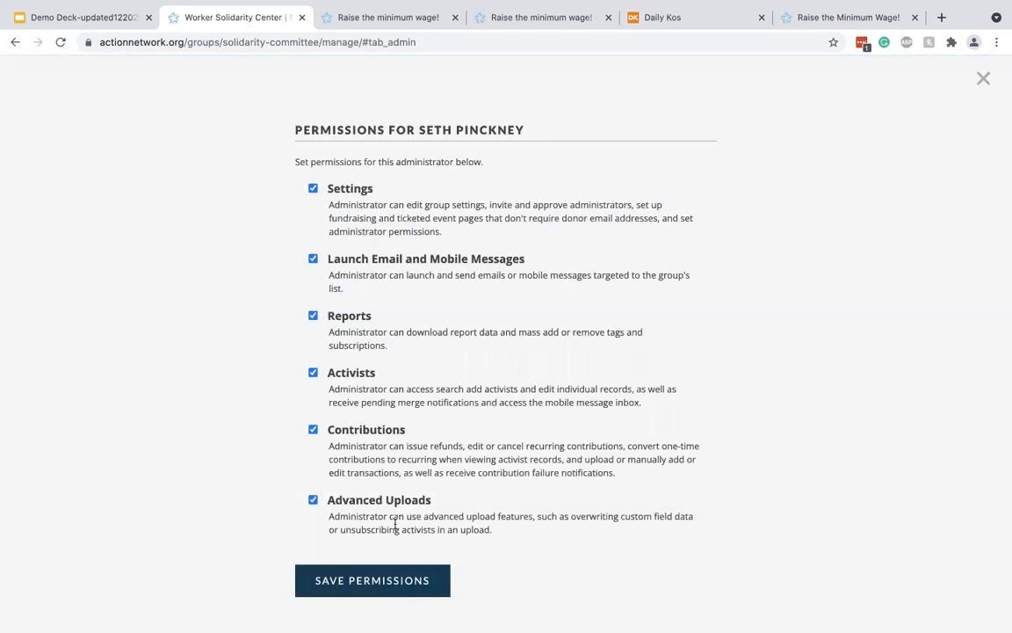
key("Escape")
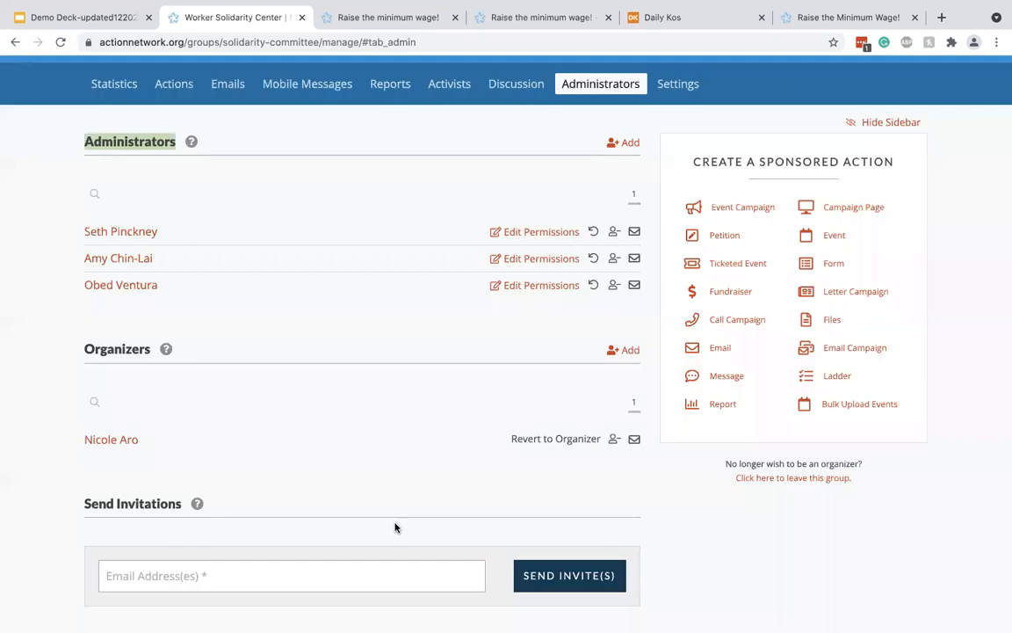
scroll(396, 527, "down", 3)
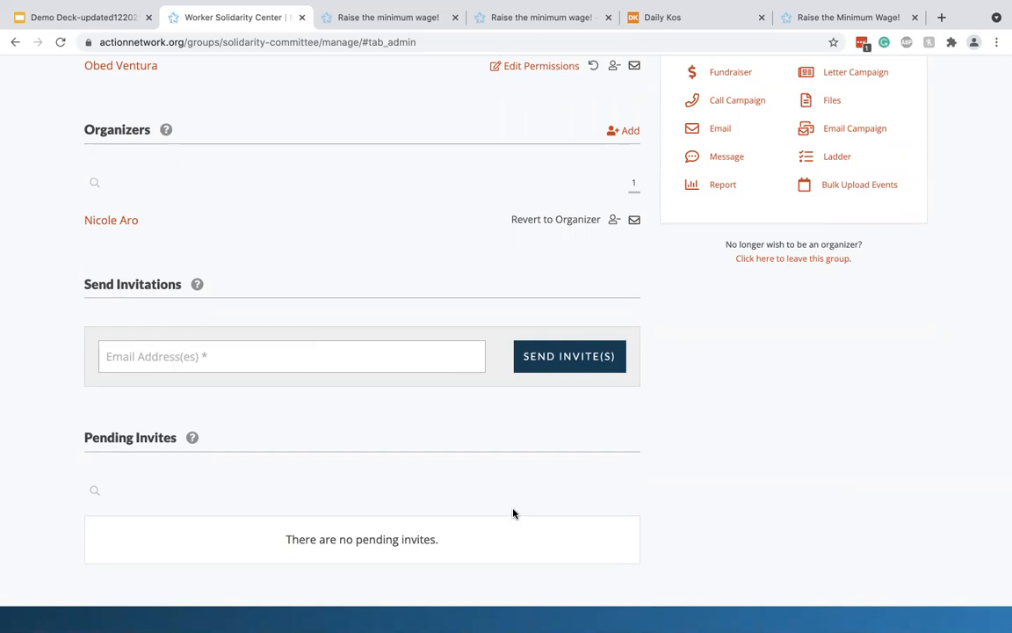
Step: Open the group's settings, review the general and opt-in options, and check the opt-in question on the public minimum-wage petition page
scroll(513, 513, "up", 5)
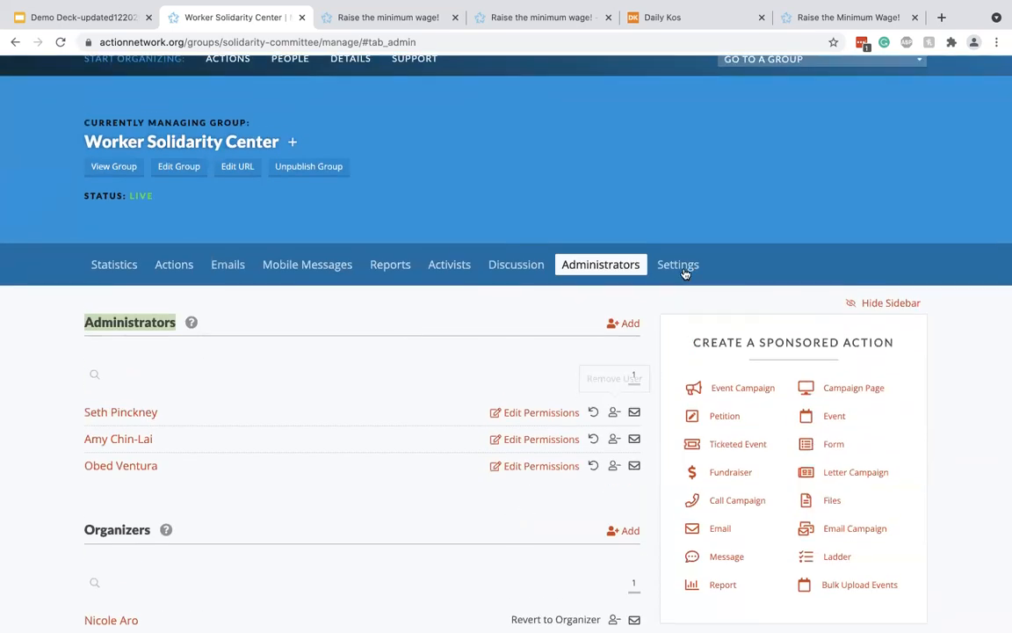
left_click(683, 271)
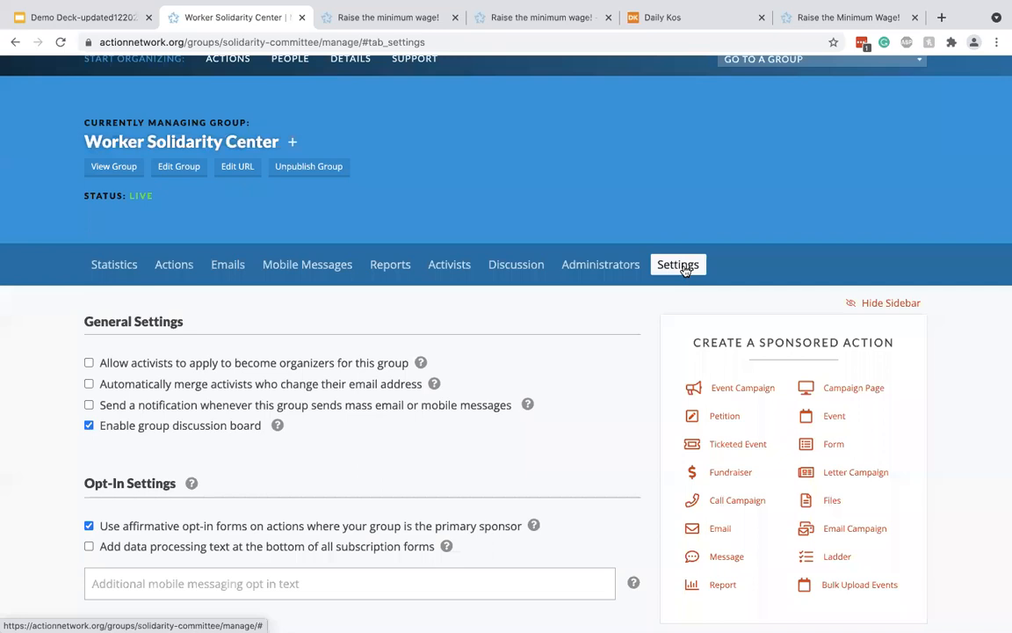
scroll(683, 270, "down", 2)
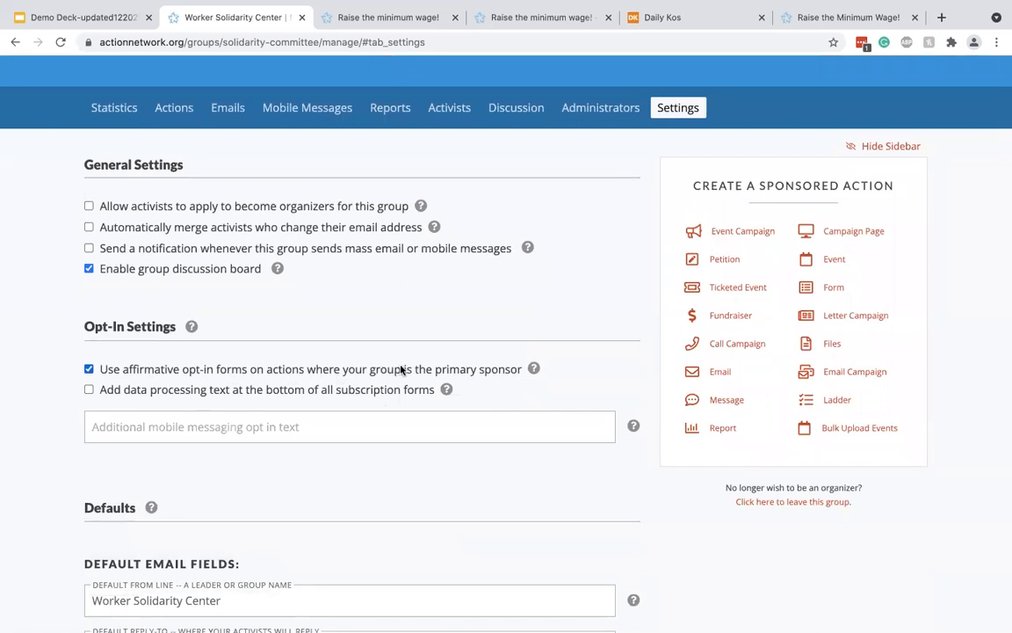
left_click(381, 18)
scroll(576, 320, "down", 5)
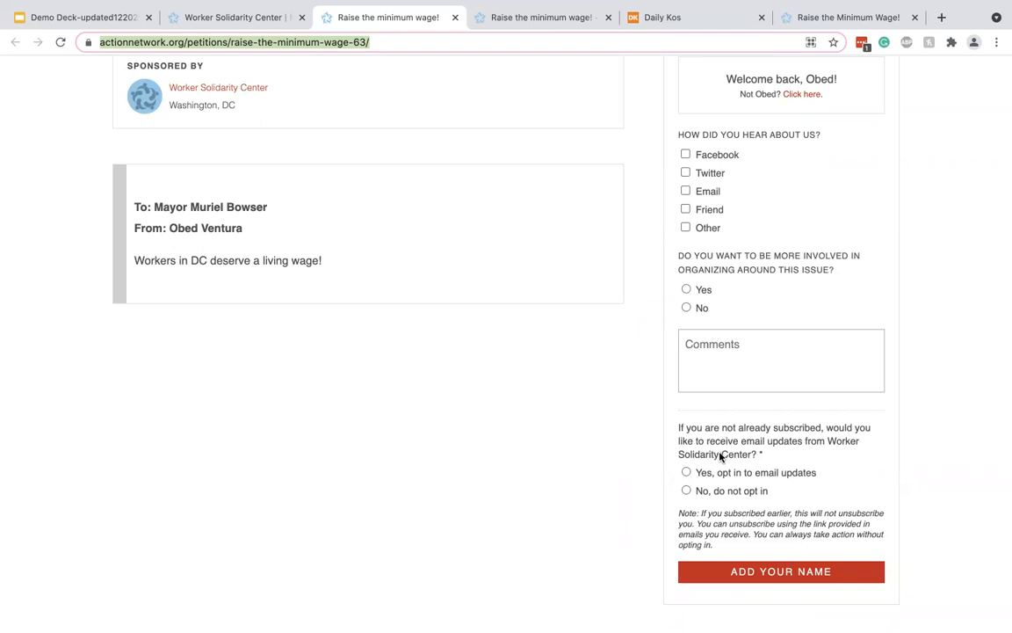
left_click(224, 17)
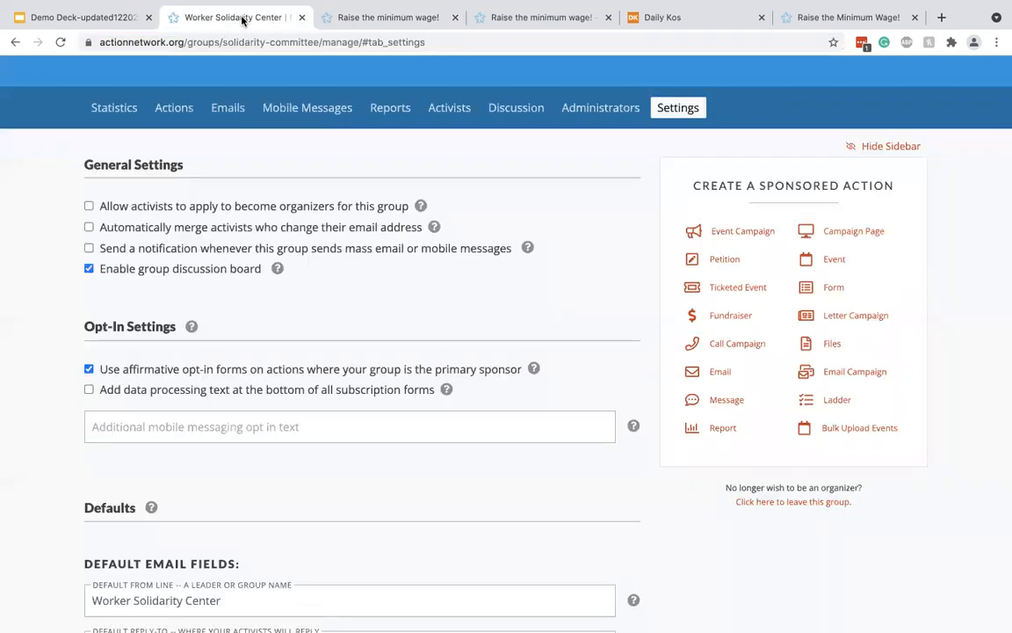
Step: Review the group's default email fields, focusing on the default from line and the default reply-to
scroll(384, 273, "down", 5)
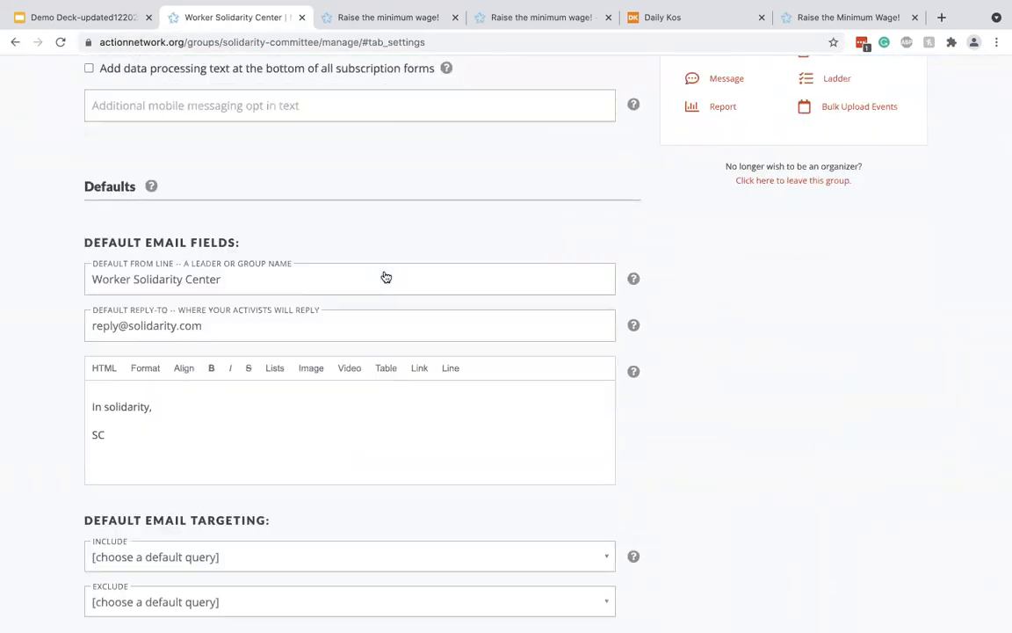
left_click(198, 289)
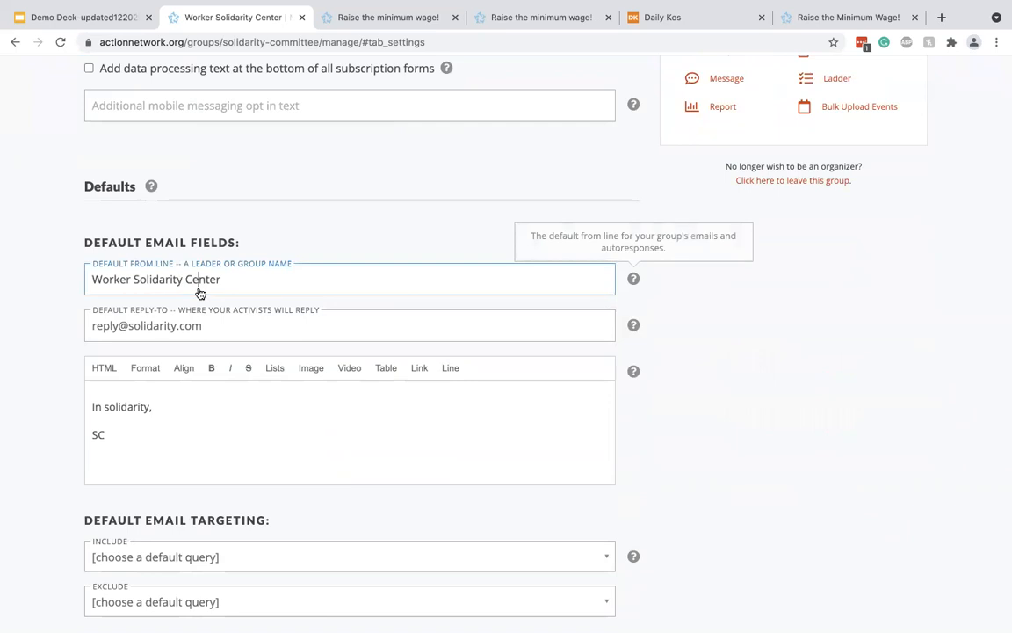
left_click(216, 330)
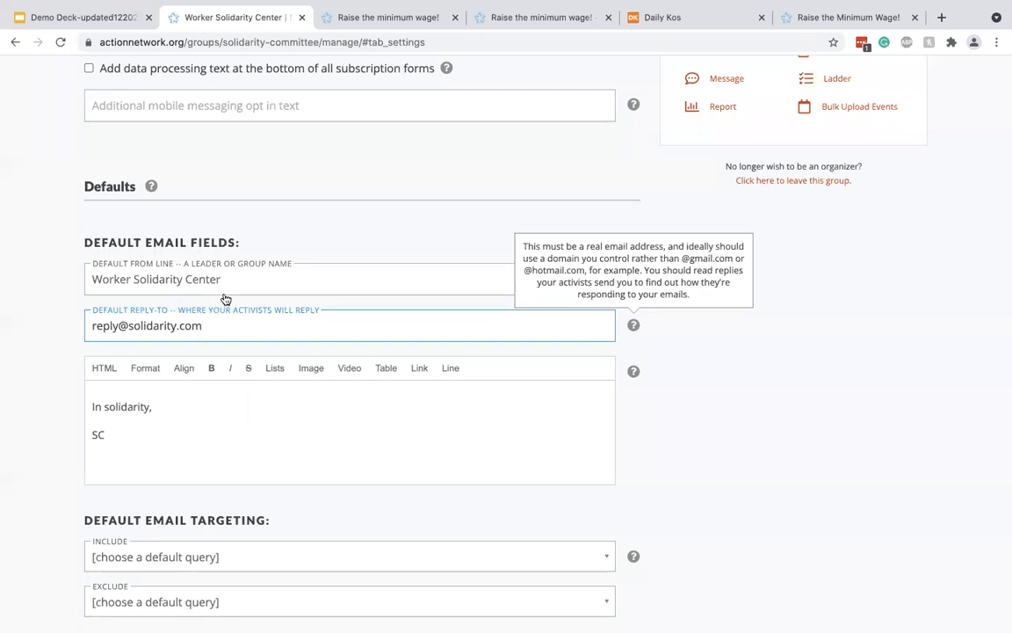
triple_click(203, 287)
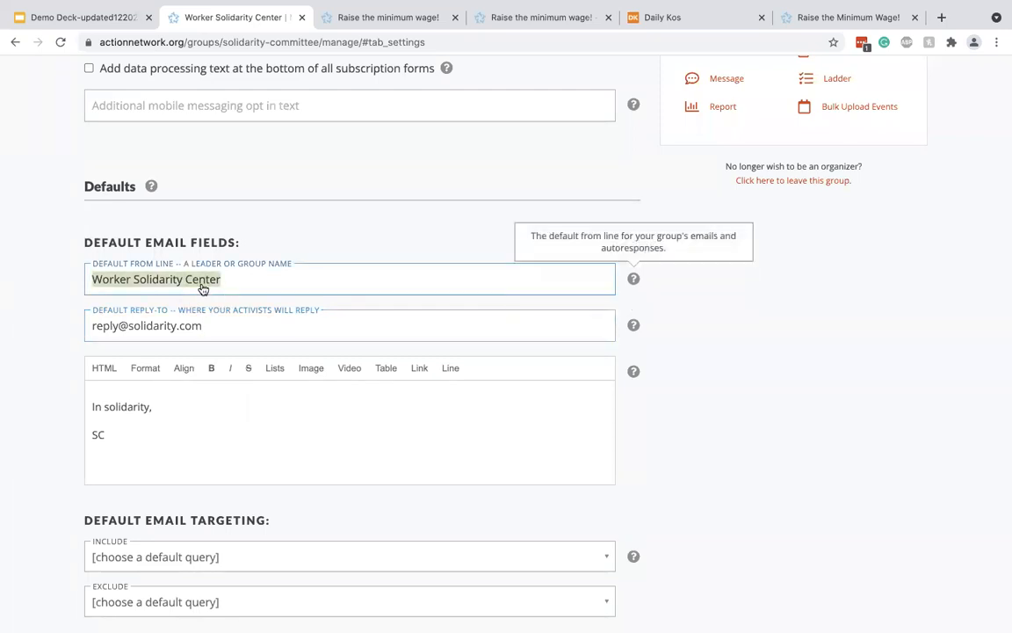
left_click(202, 322)
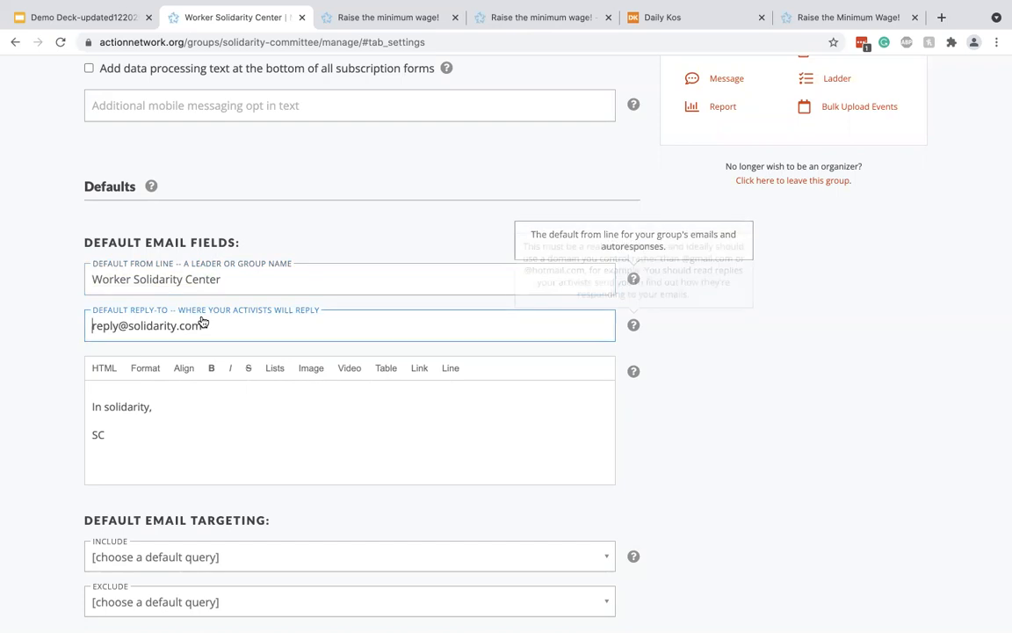
Step: Review the mobile messaging automatic replies and message template, and the recurring donation receipt and failed charge email settings
scroll(203, 321, "down", 10)
scroll(203, 322, "down", 4)
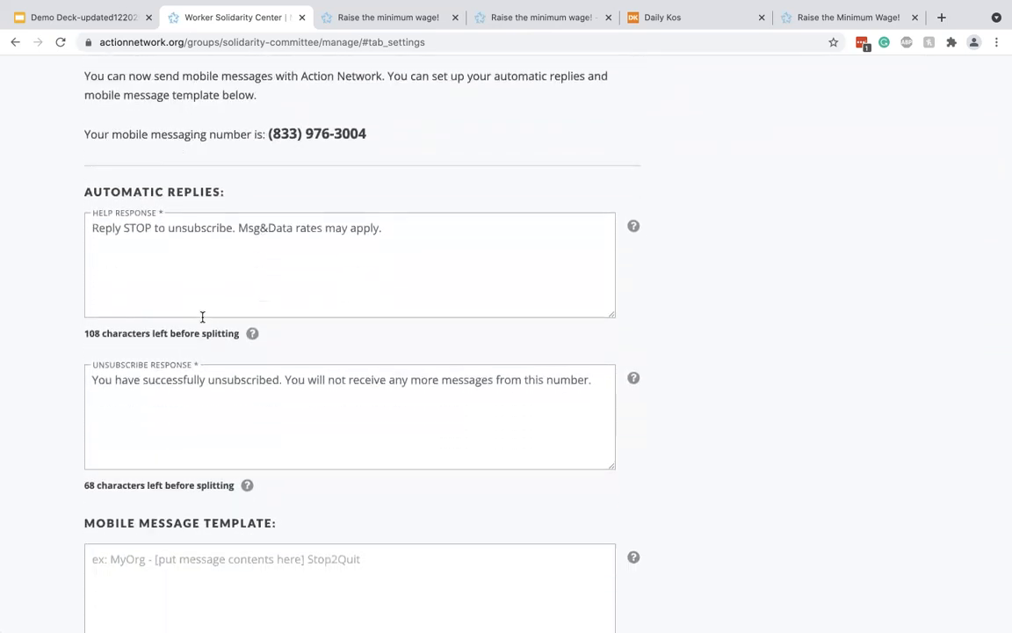
scroll(202, 316, "down", 2)
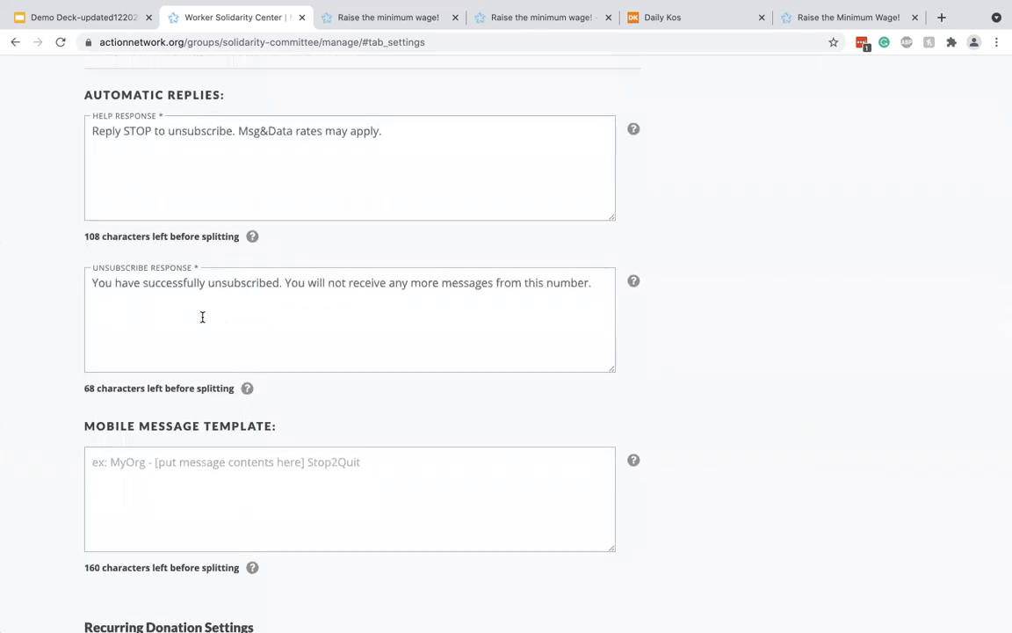
scroll(202, 316, "down", 15)
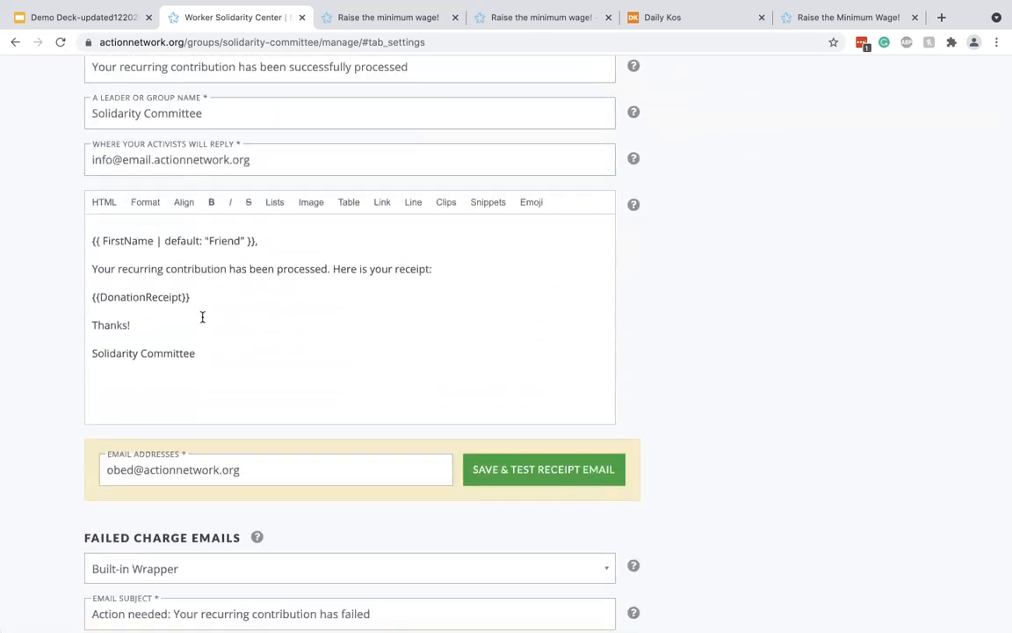
scroll(202, 316, "down", 10)
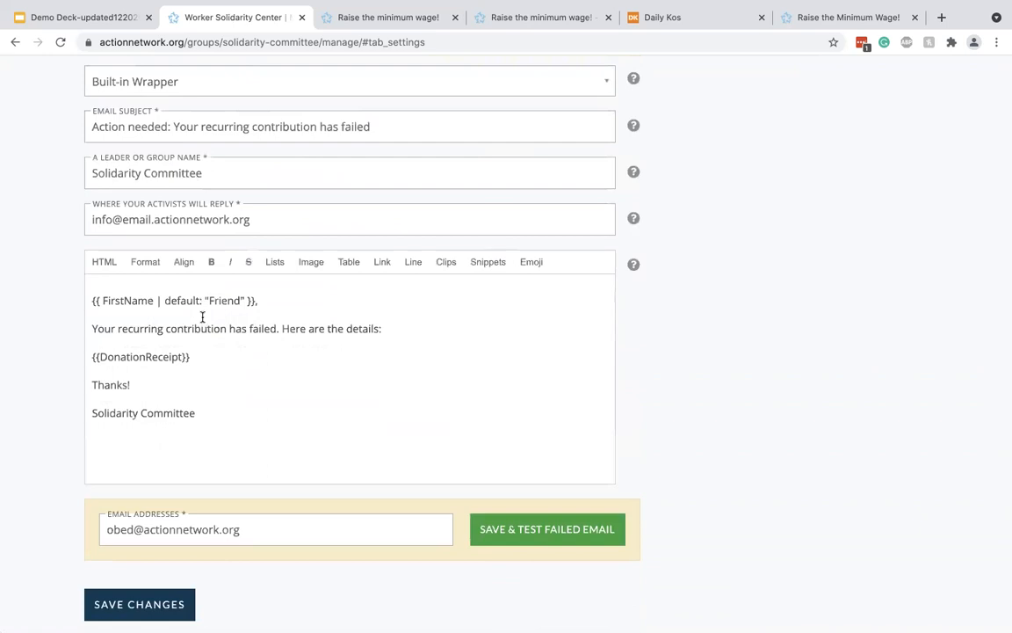
scroll(202, 318, "up", 20)
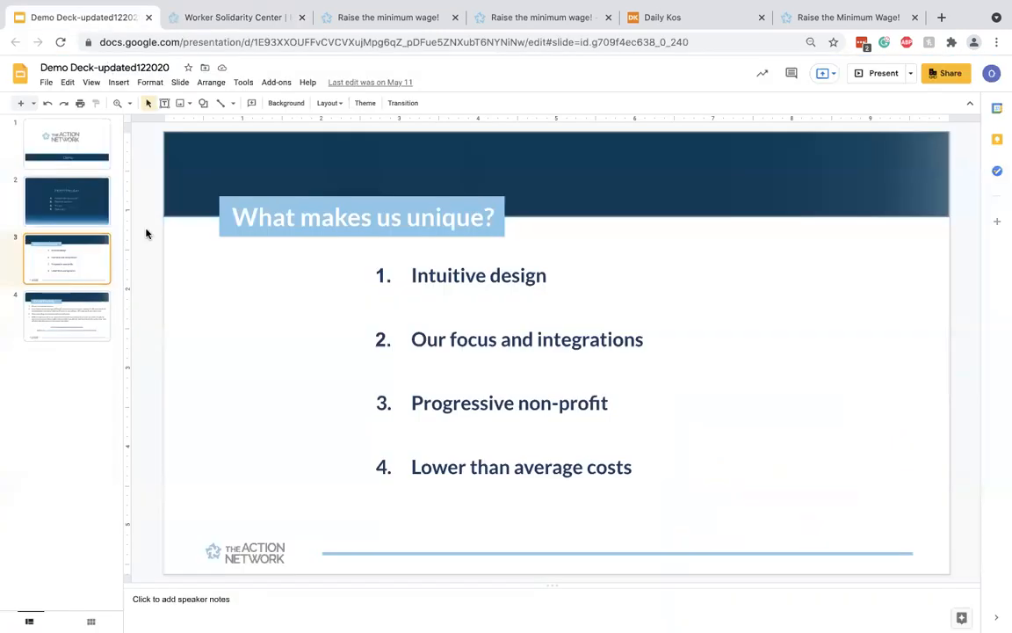
Step: Switch to the Demo Deck presentation in Google Slides, select the fourth slide and start presenting from it
left_click(114, 17)
left_click(77, 305)
left_click(879, 73)
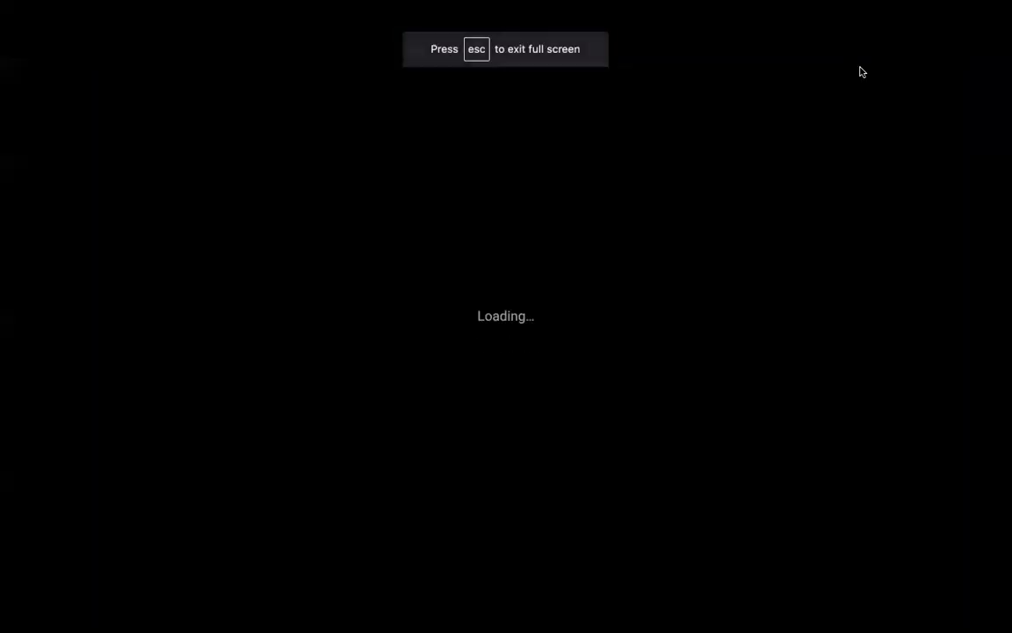